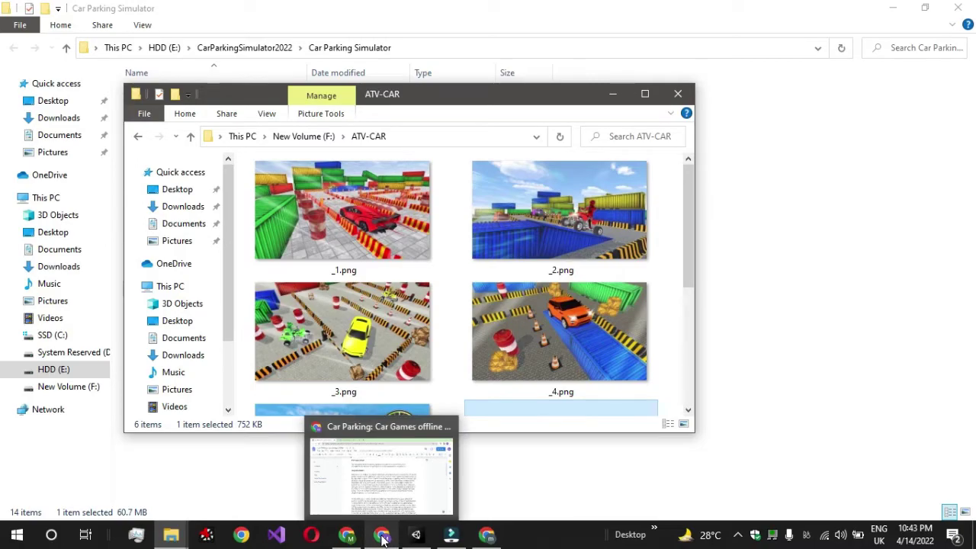
# - Review the title, short description and long description in the "Car Parking: Car Games offline" Google Docs document
pyautogui.click(390, 508)
pyautogui.scroll(-2, 533, 297)
pyautogui.scroll(5, 532, 298)
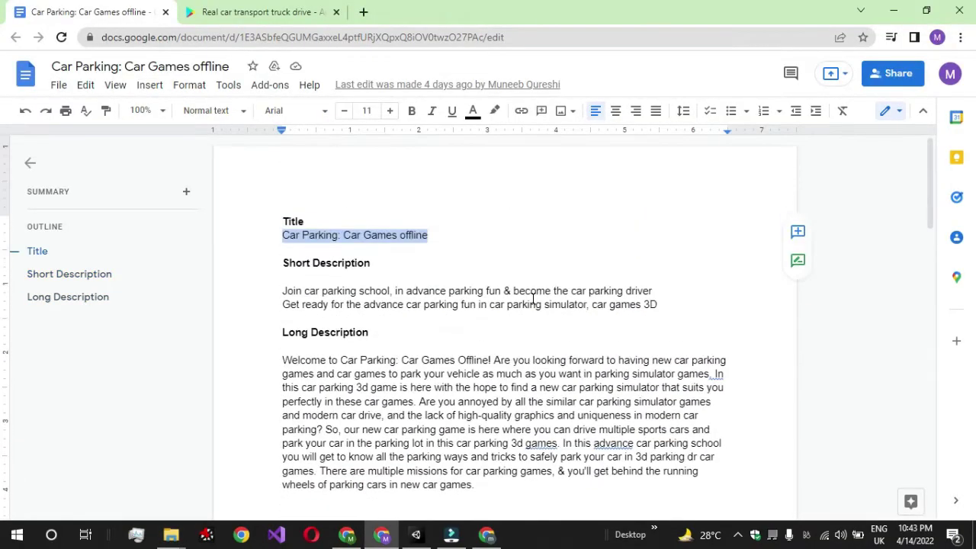
pyautogui.scroll(-15, 533, 298)
pyautogui.scroll(15, 532, 298)
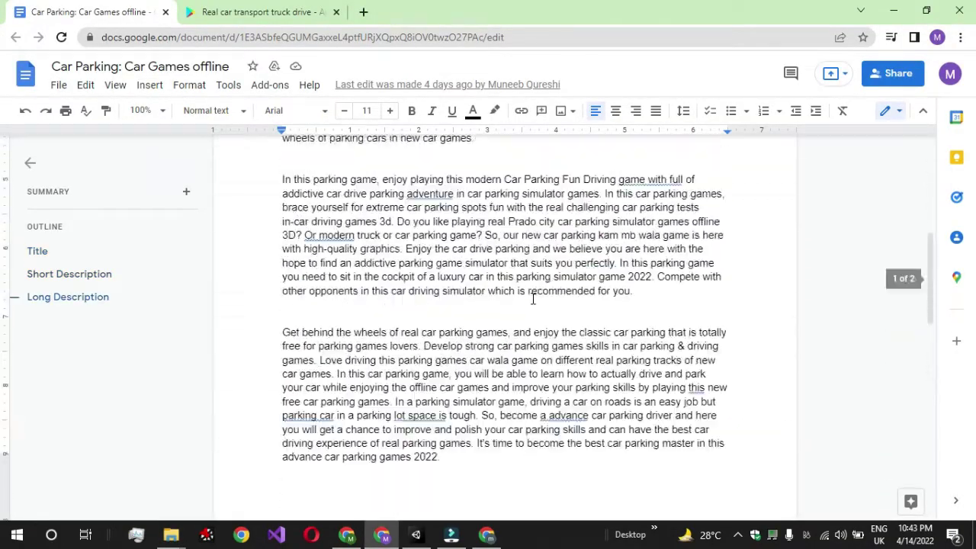
pyautogui.click(513, 319)
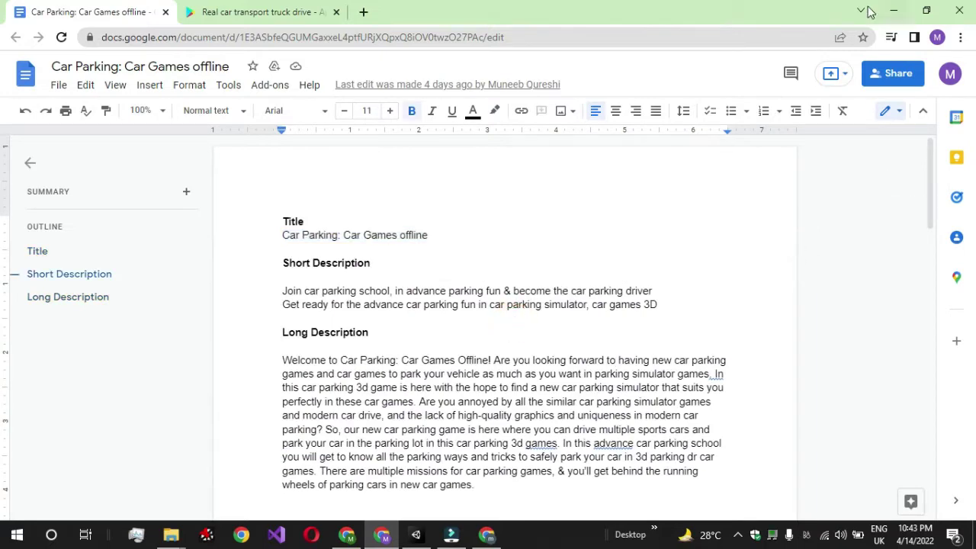
pyautogui.click(892, 11)
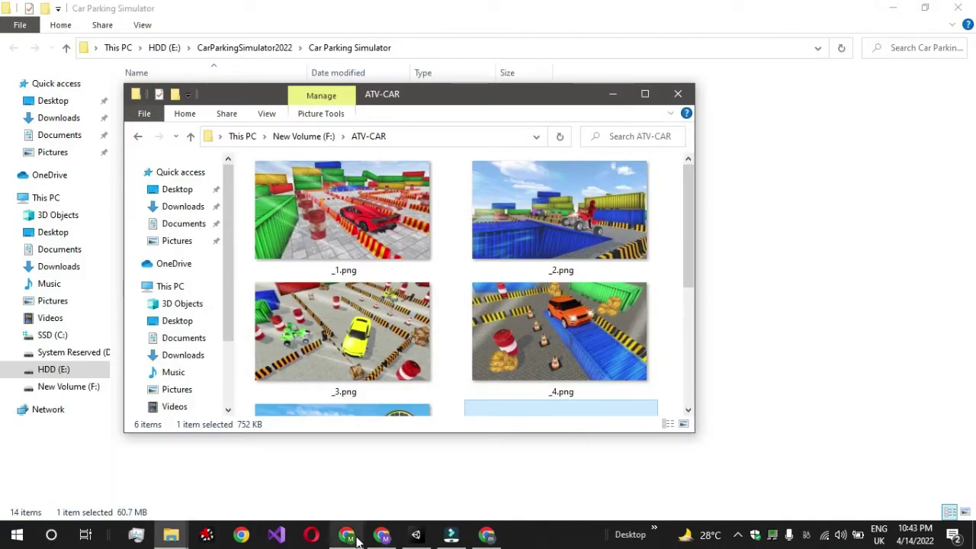
# - Start a new app in Google Play Console and name it "Car Parking: Car Games offline", copying the title from the Google Docs document
pyautogui.click(488, 538)
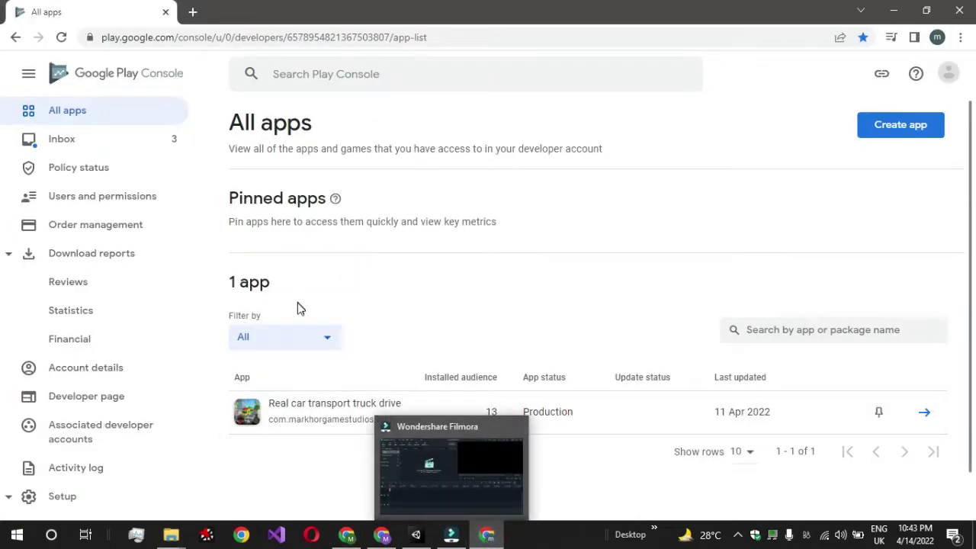
pyautogui.click(919, 128)
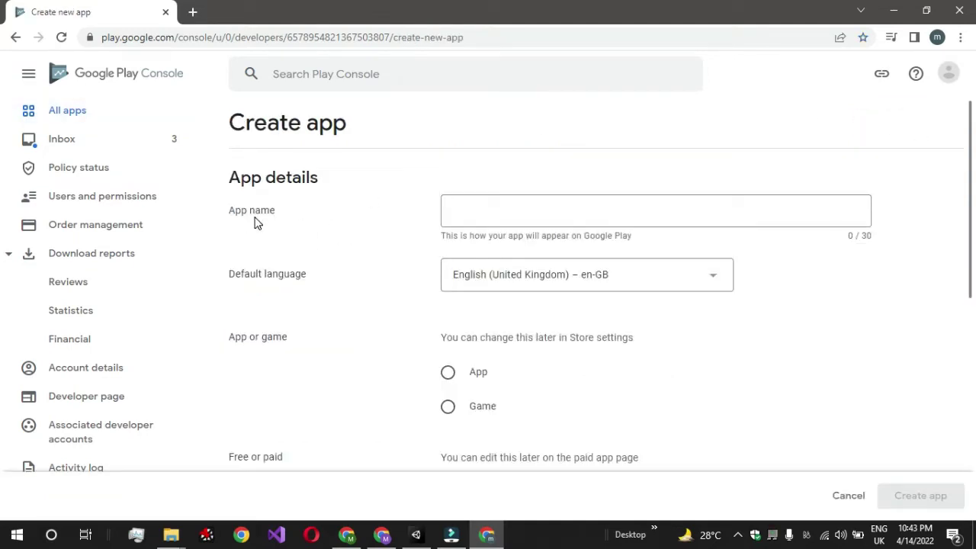
pyautogui.click(347, 534)
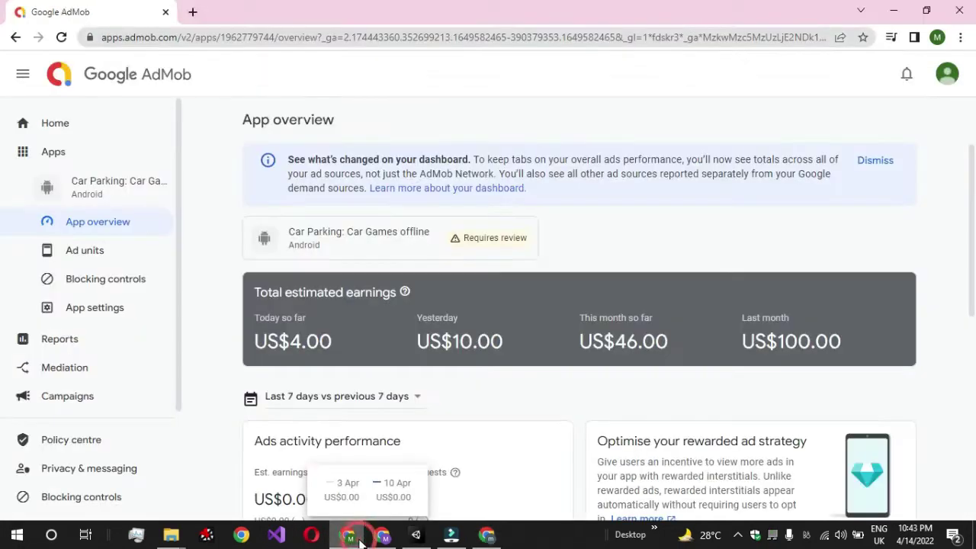
pyautogui.click(392, 539)
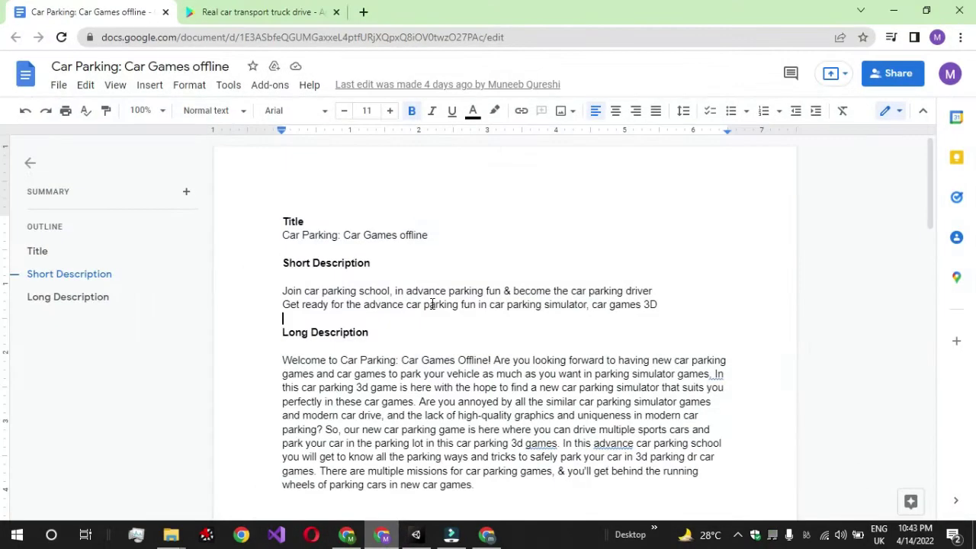
pyautogui.moveTo(429, 236); pyautogui.dragTo(277, 238)
pyautogui.hotkey('ctrl', 'c')
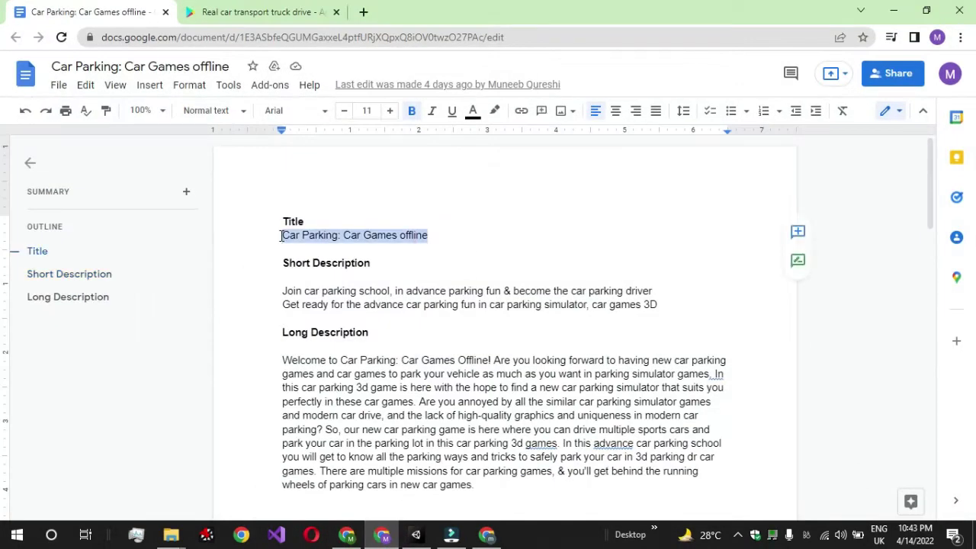
pyautogui.click(894, 11)
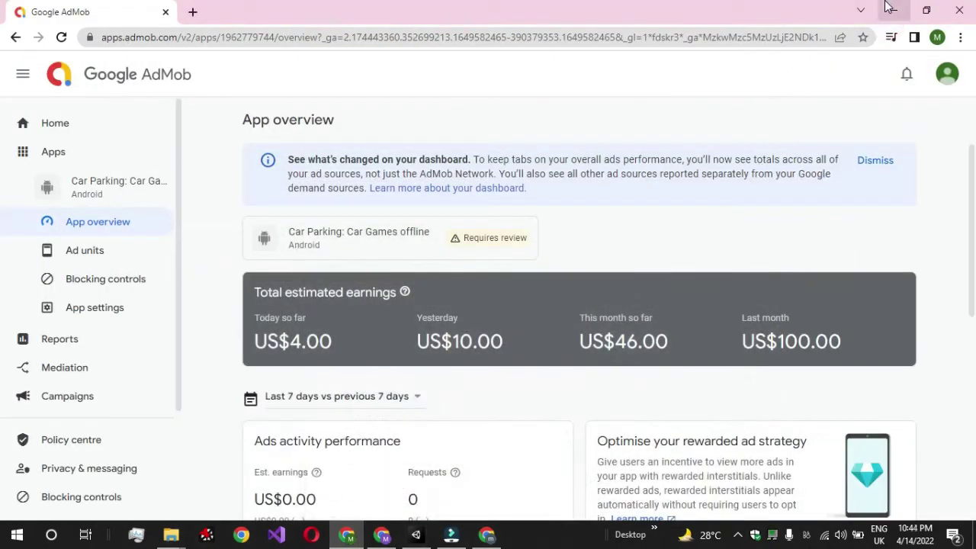
pyautogui.click(892, 10)
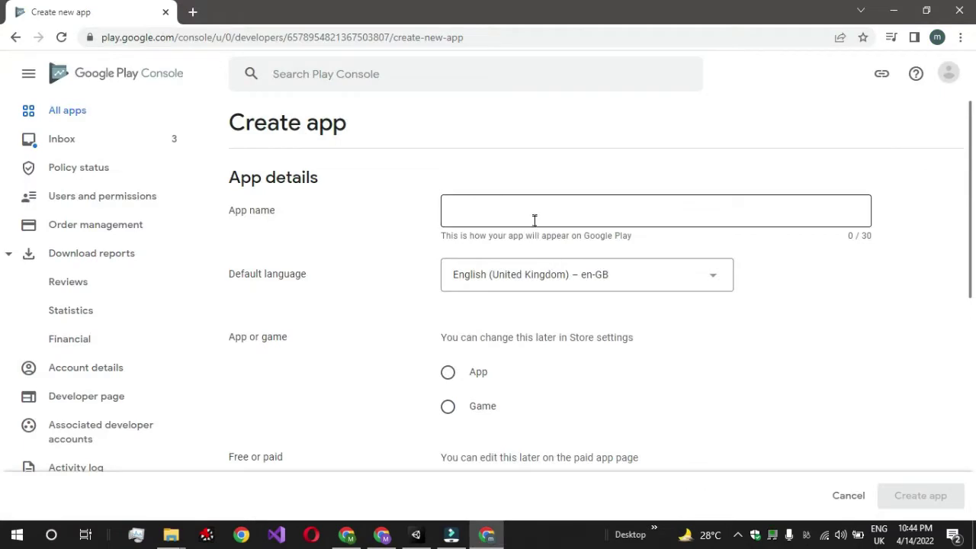
pyautogui.click(533, 217)
pyautogui.hotkey('ctrl', 'v')
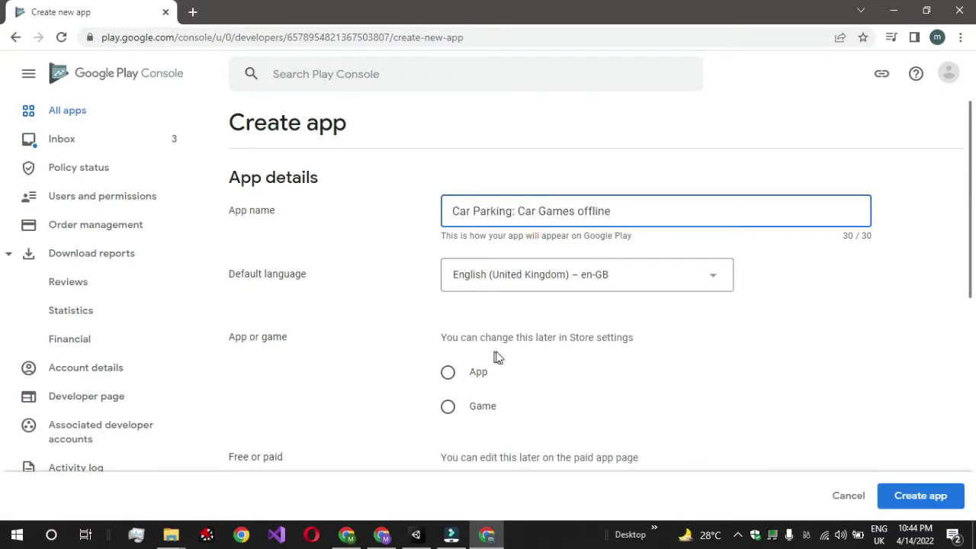
# - Classify the new entry as an App and set its pricing to Free
pyautogui.scroll(-1, 500, 358)
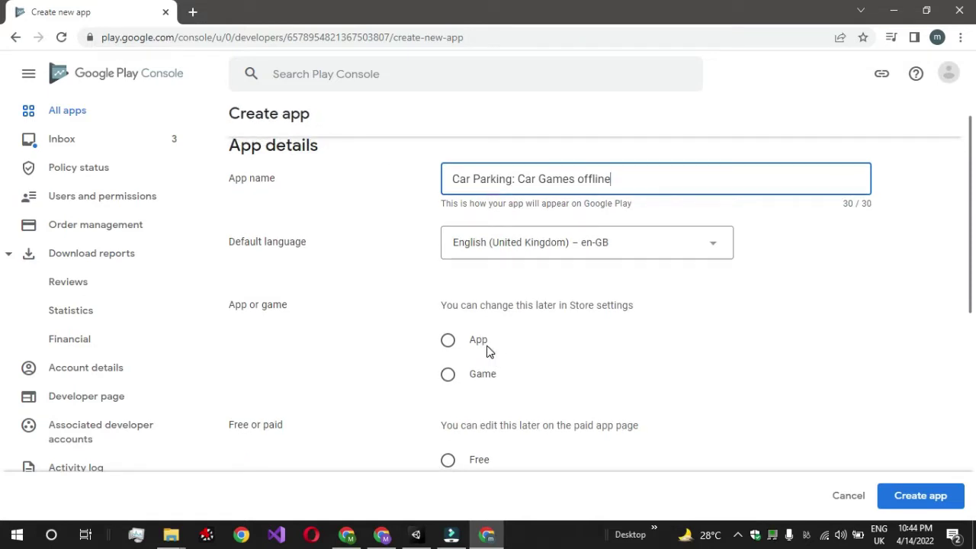
pyautogui.click(487, 347)
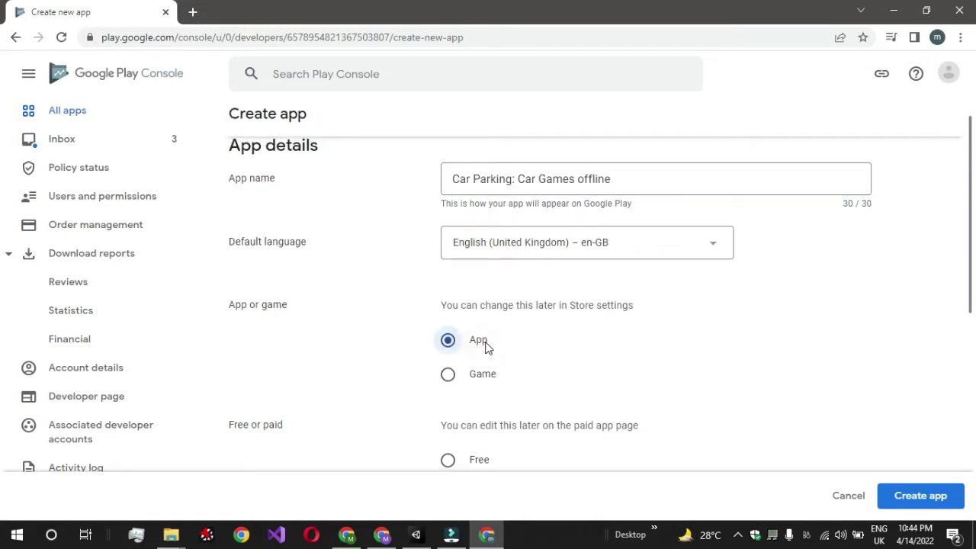
pyautogui.scroll(-2, 487, 348)
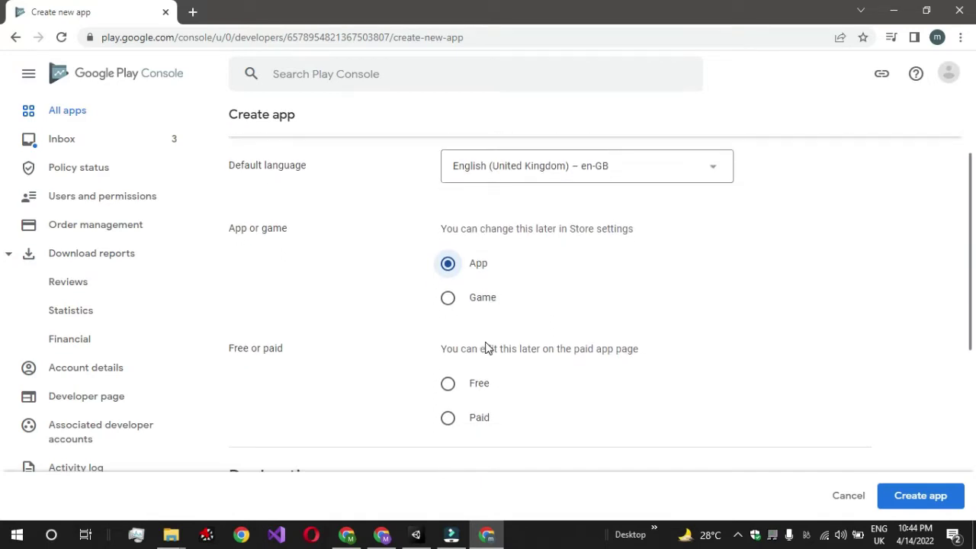
pyautogui.scroll(-1, 487, 347)
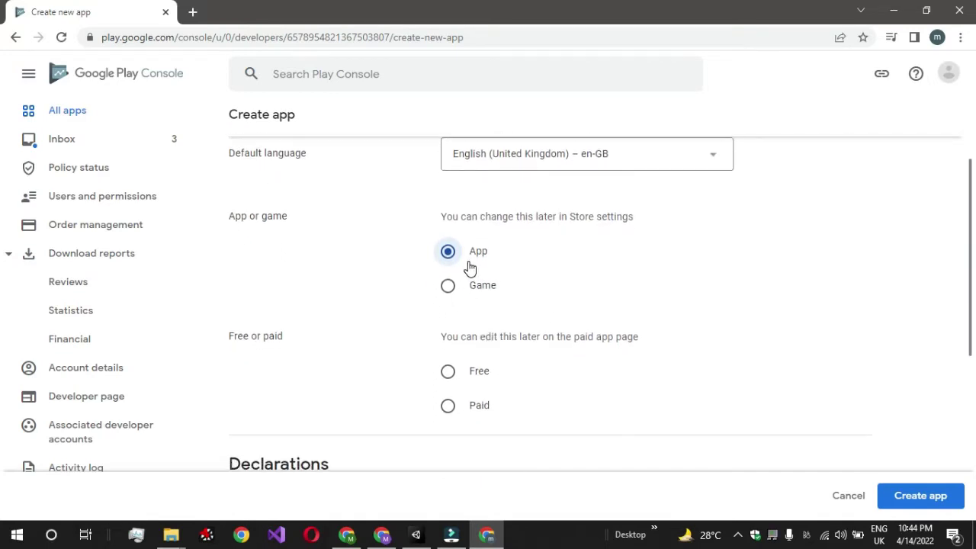
pyautogui.scroll(-1, 470, 267)
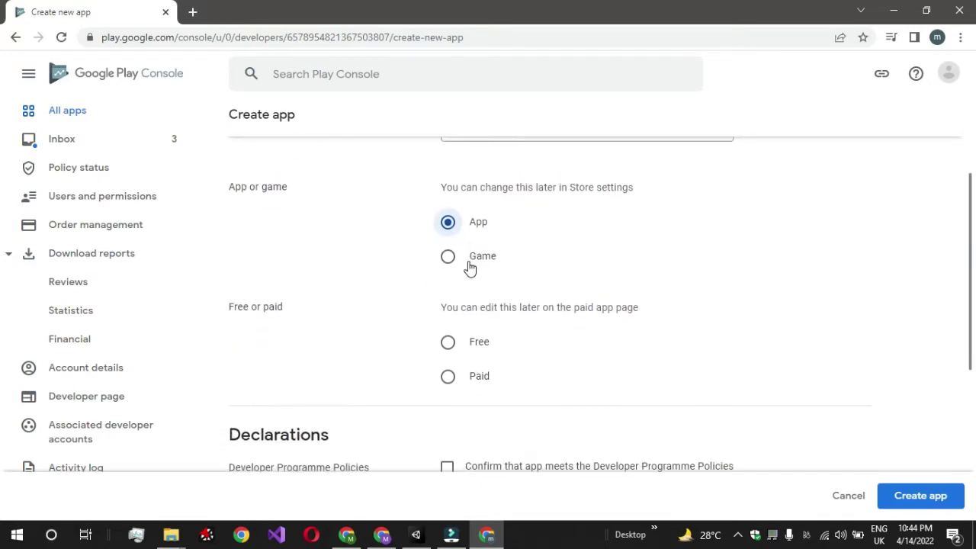
pyautogui.click(448, 345)
# - Accept the Developer Programme Policies and US export laws declarations and create the app
pyautogui.scroll(-2, 452, 351)
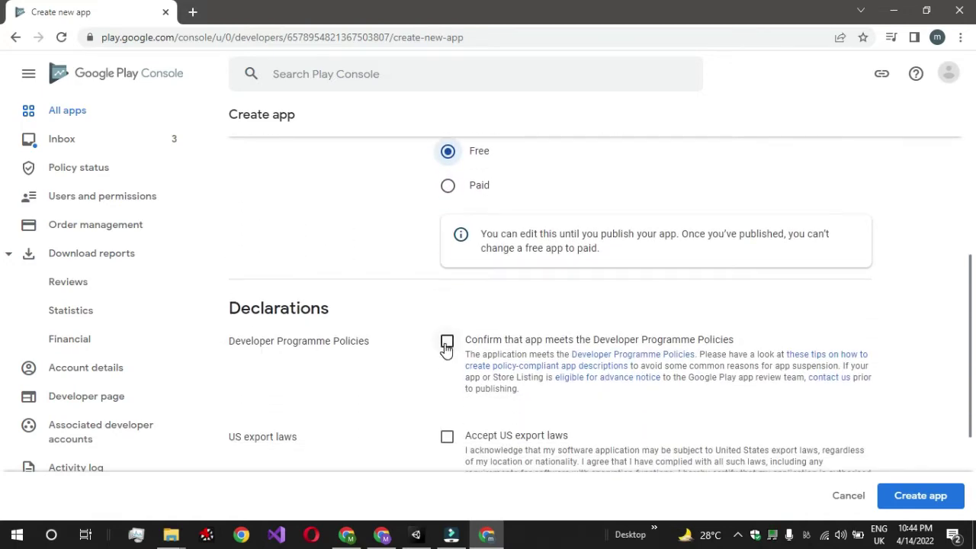
pyautogui.click(447, 343)
pyautogui.scroll(-2, 447, 347)
pyautogui.click(447, 332)
pyautogui.scroll(-1, 447, 336)
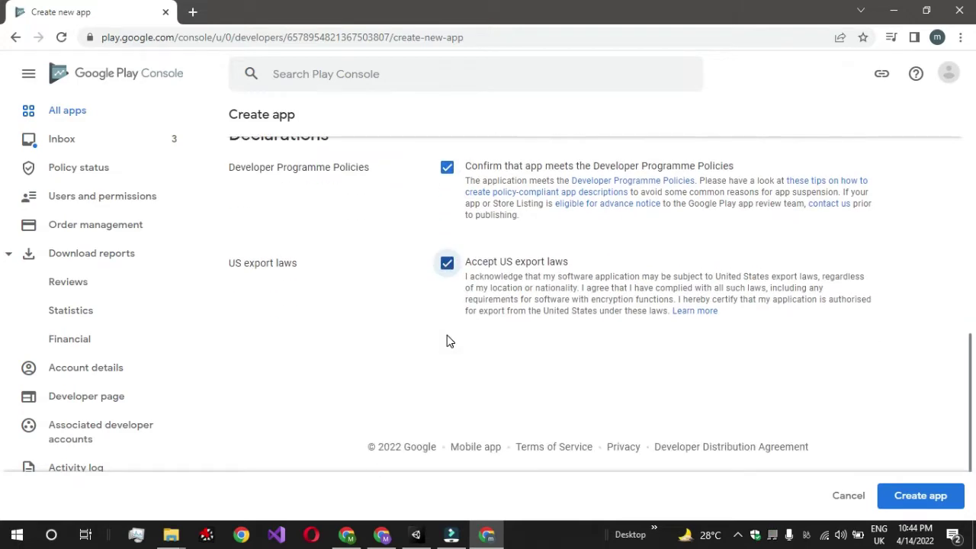
pyautogui.click(914, 497)
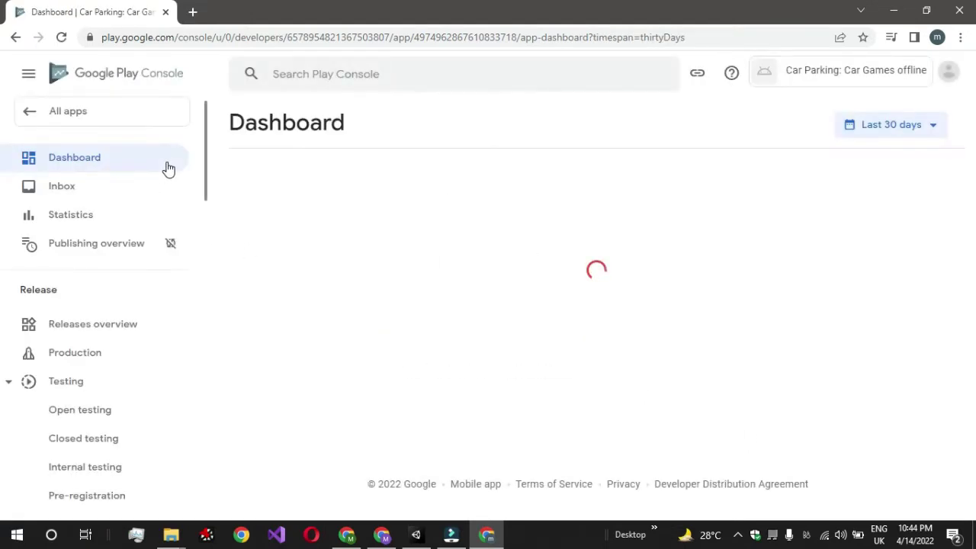
# - View the internal testing tasks under "Start testing now" on the app's dashboard, and collapse them again
pyautogui.scroll(-3, 414, 312)
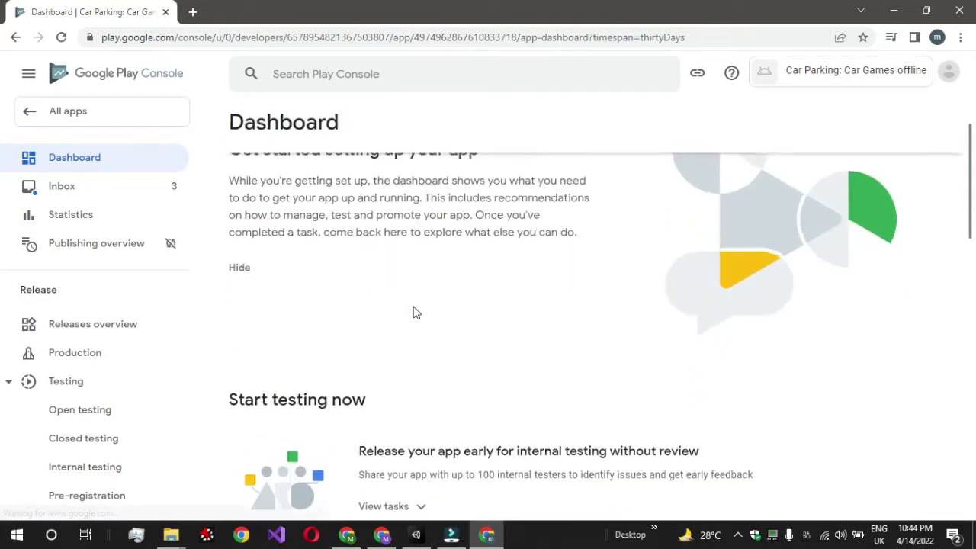
pyautogui.scroll(-1, 414, 309)
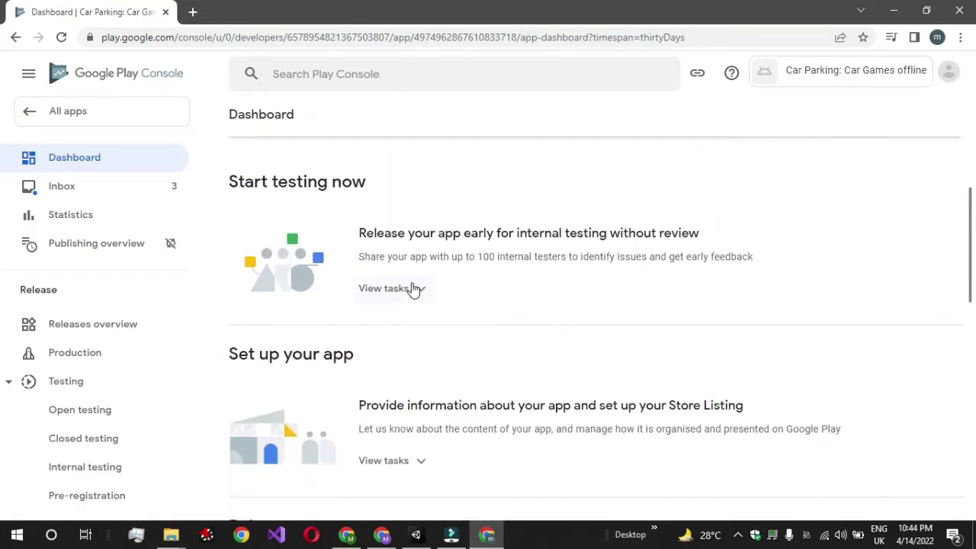
pyautogui.click(412, 288)
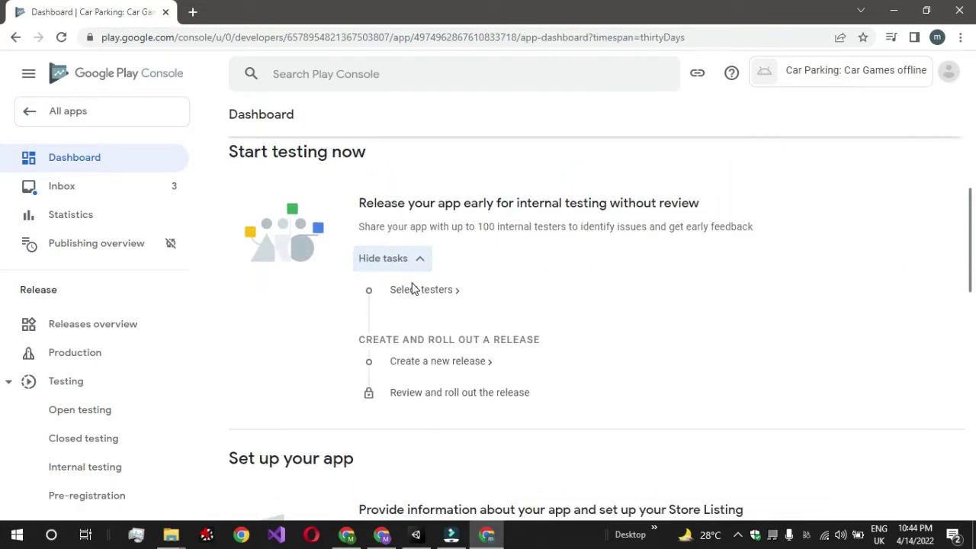
pyautogui.click(405, 259)
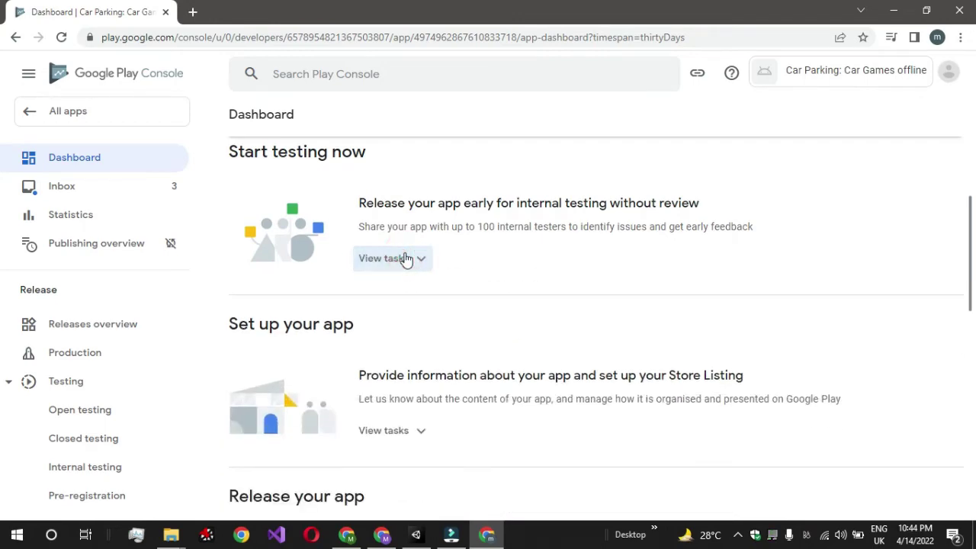
pyautogui.scroll(3, 405, 259)
pyautogui.scroll(-5, 405, 259)
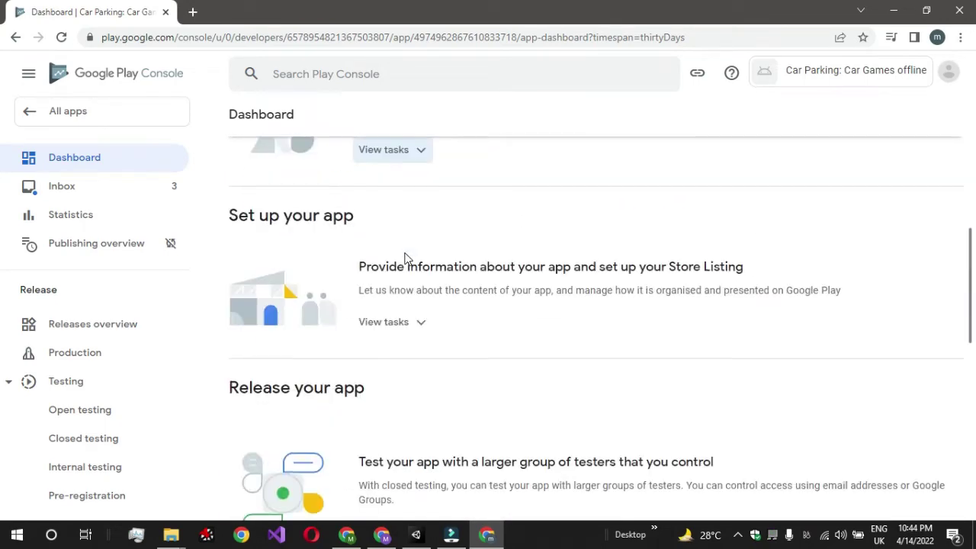
# - Complete the App access setup task by declaring that all functionality is available without special access, and save it
pyautogui.click(424, 328)
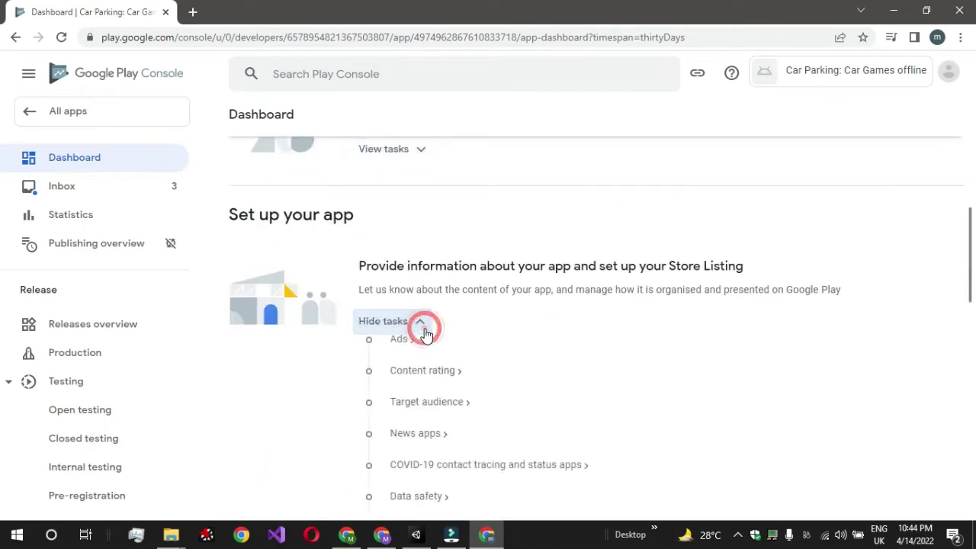
pyautogui.scroll(-1, 426, 332)
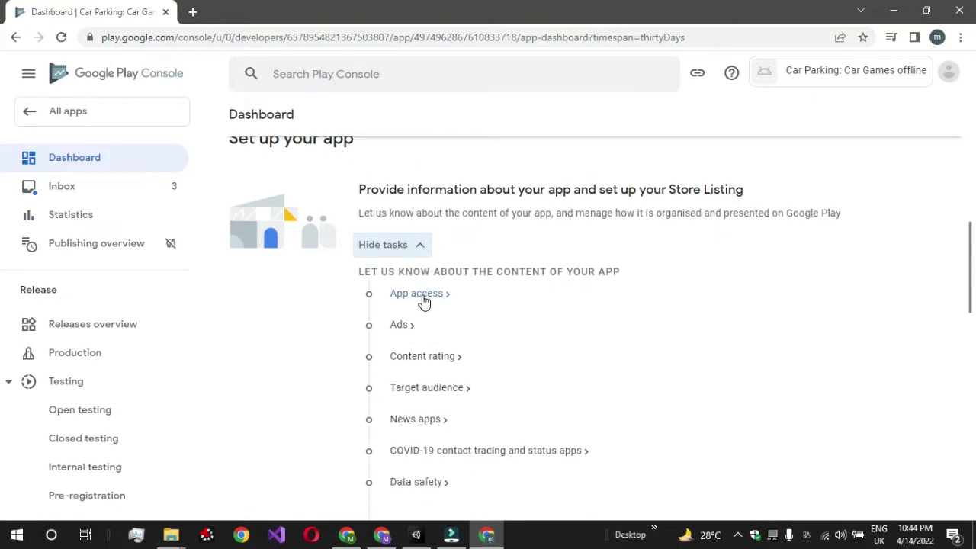
pyautogui.click(424, 301)
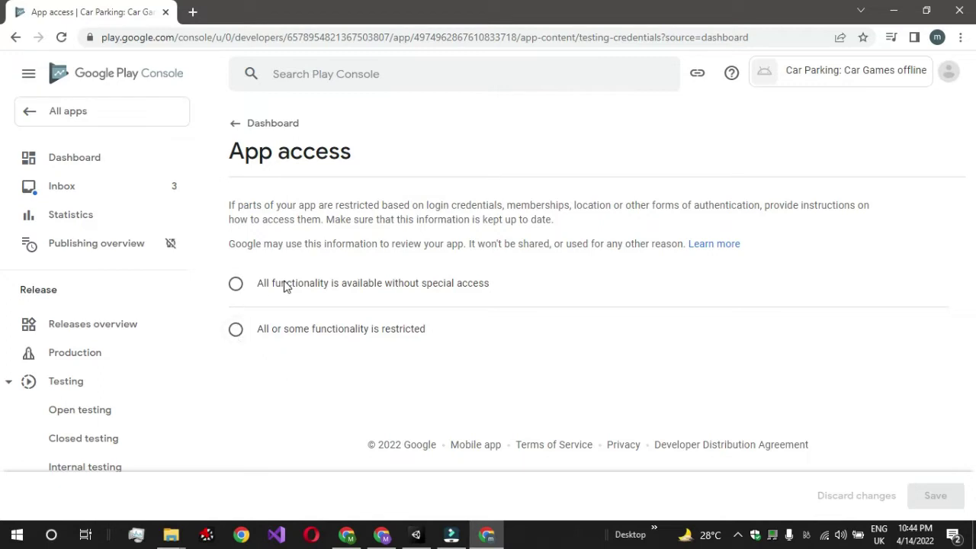
pyautogui.click(409, 286)
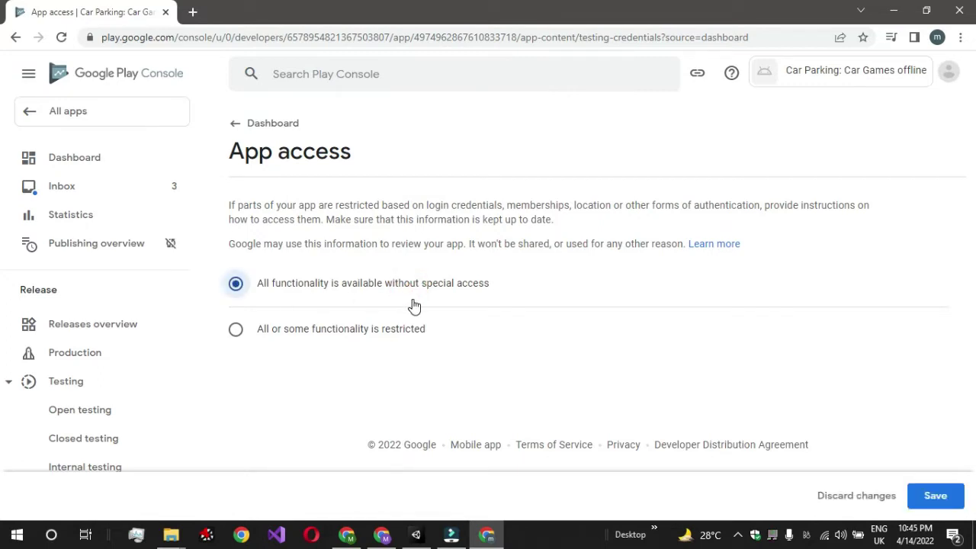
pyautogui.click(927, 501)
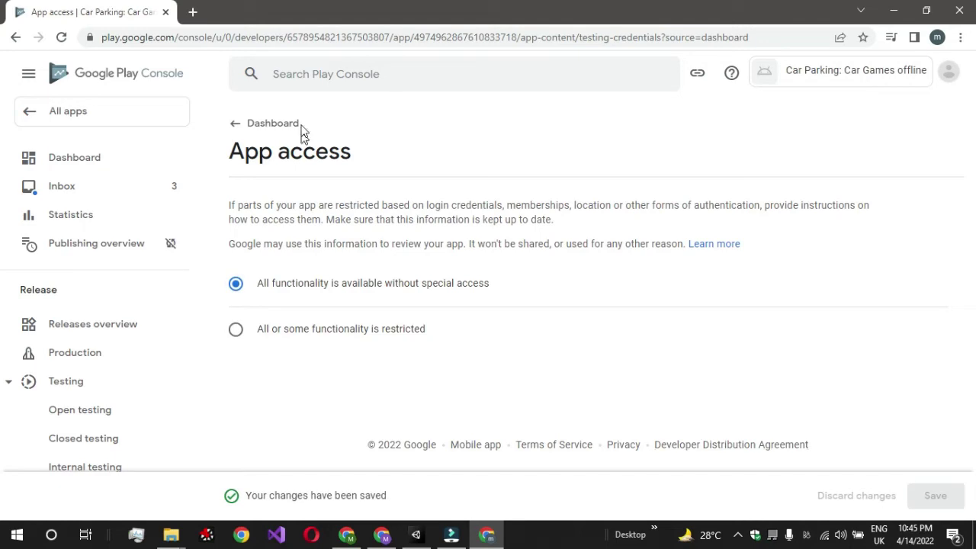
# - Return to the dashboard's setup tasks and save the Ads declaration as "Yes, my app contains ads"
pyautogui.click(253, 124)
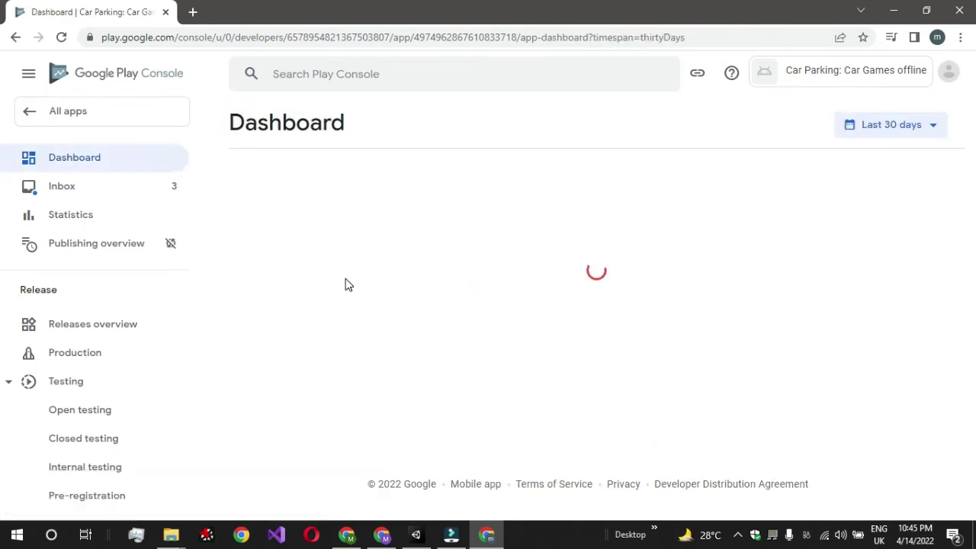
pyautogui.scroll(-3, 344, 285)
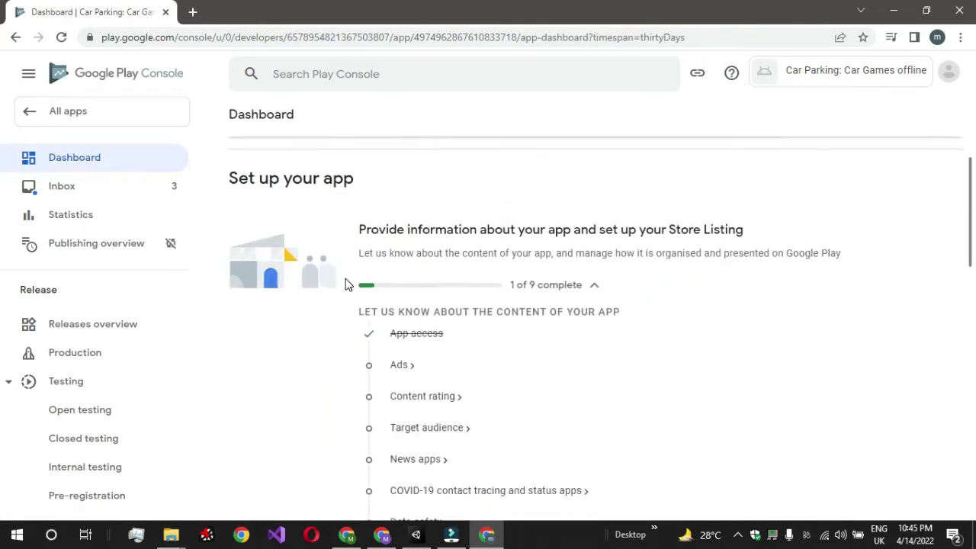
pyautogui.click(404, 363)
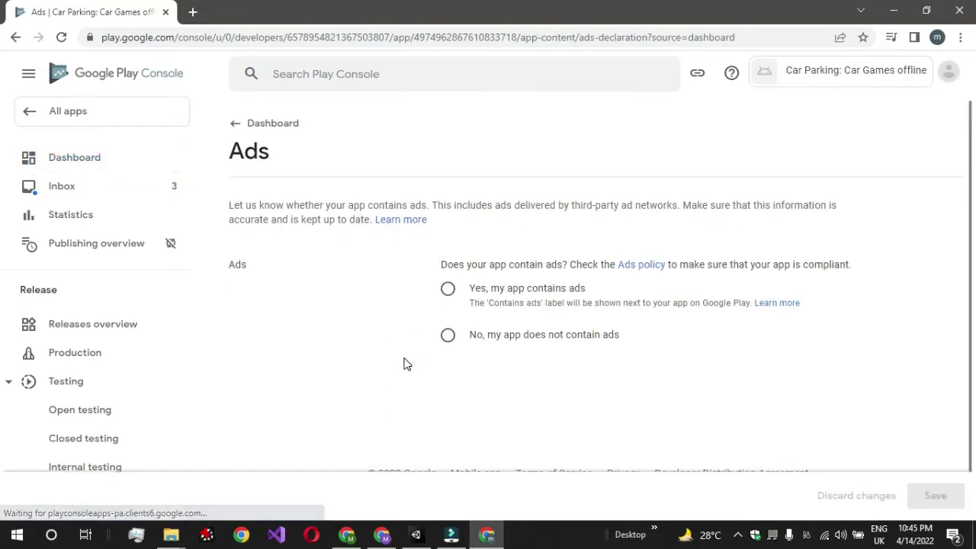
pyautogui.click(448, 290)
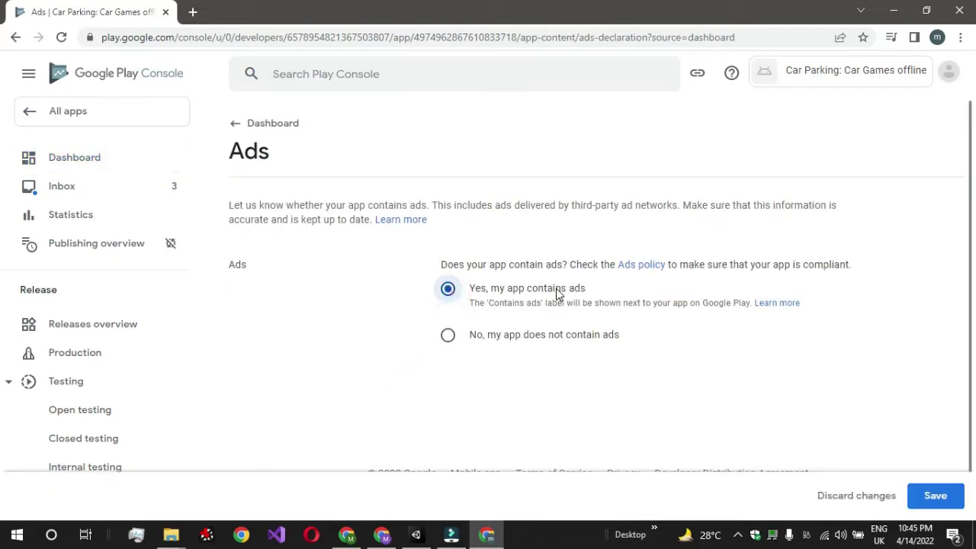
pyautogui.scroll(-1, 556, 292)
pyautogui.click(922, 498)
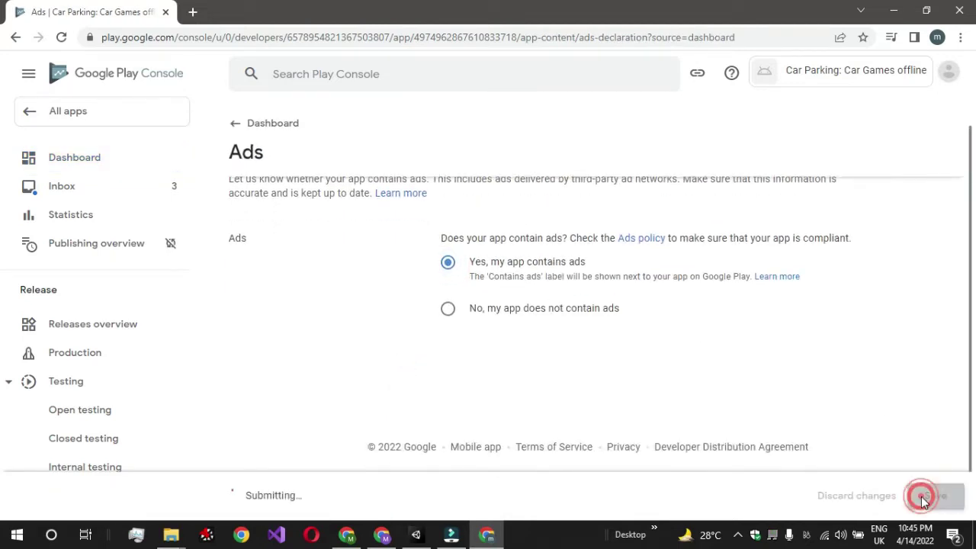
# - Return to the dashboard's setup tasks, open the Content rating task and start its questionnaire
pyautogui.click(232, 126)
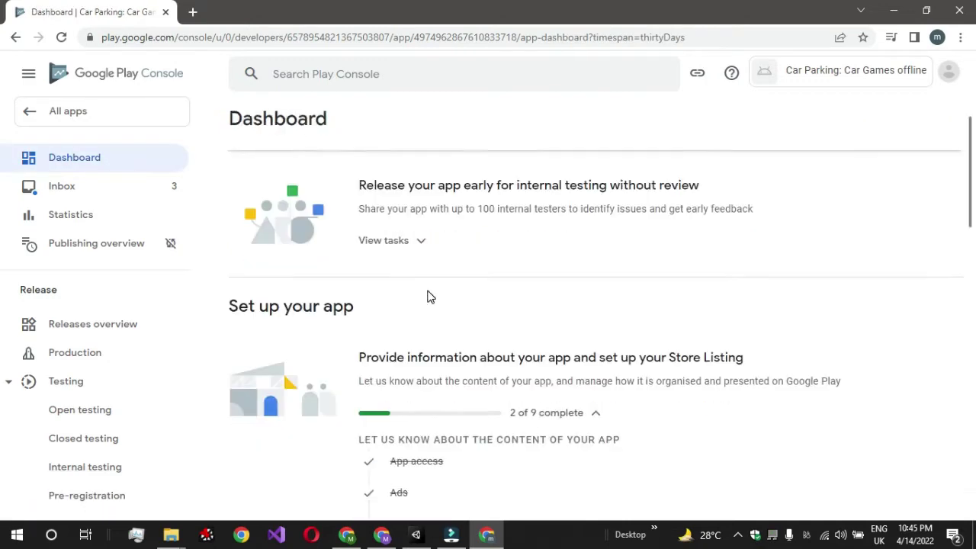
pyautogui.scroll(-2, 429, 294)
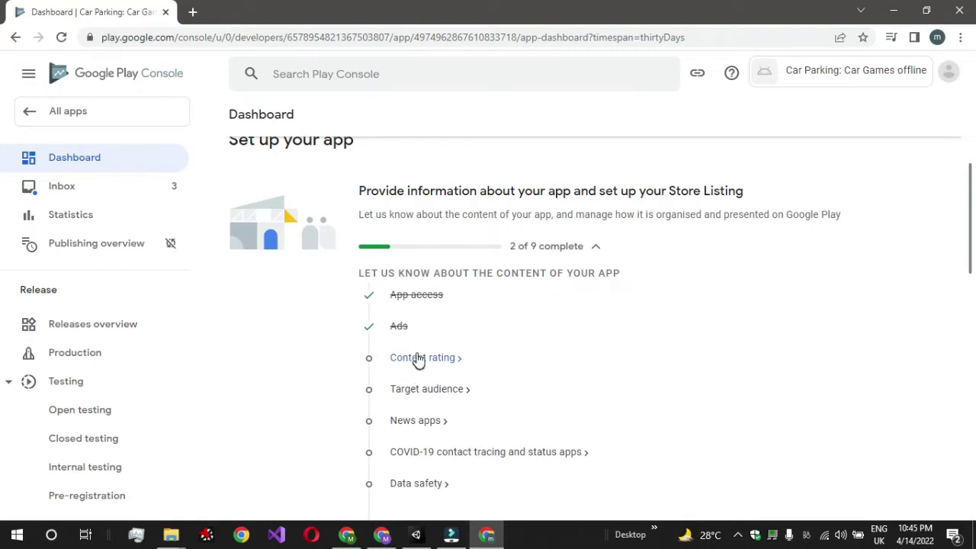
pyautogui.click(418, 359)
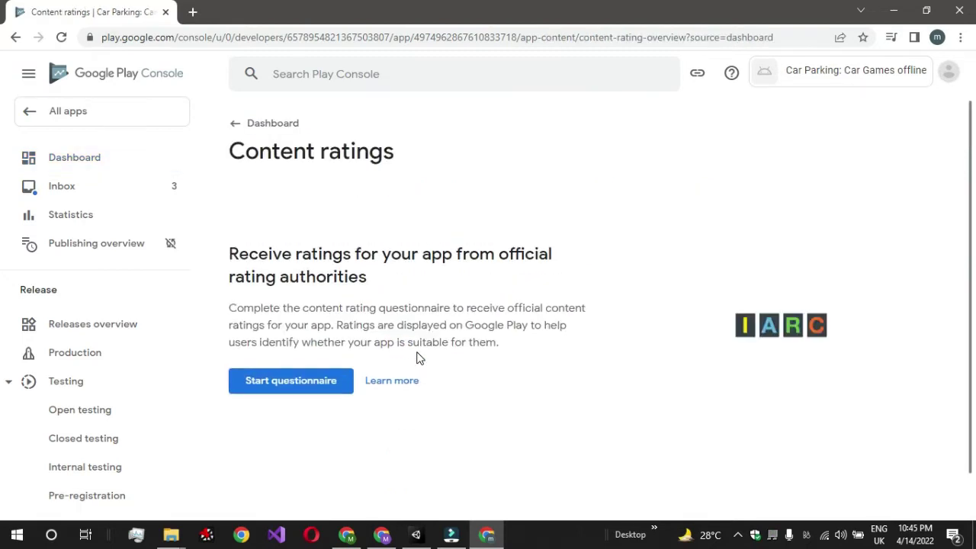
pyautogui.click(301, 333)
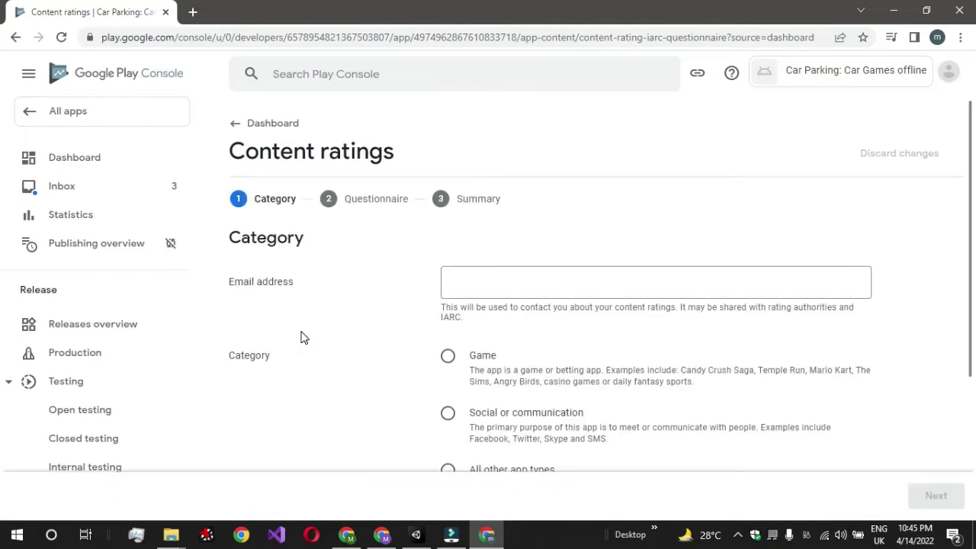
# - Copy the signed-in Google account's email address from the account details in a new browser tab
pyautogui.click(516, 276)
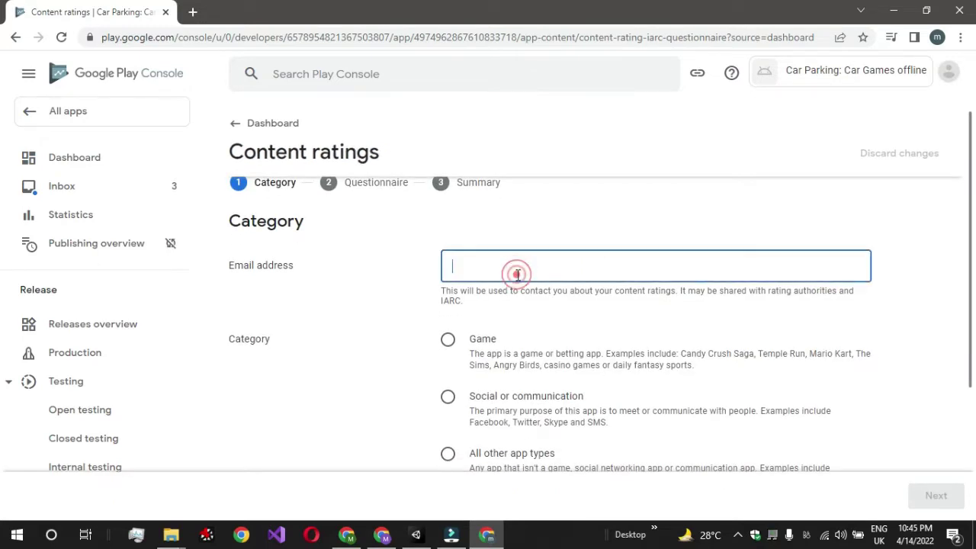
pyautogui.click(947, 77)
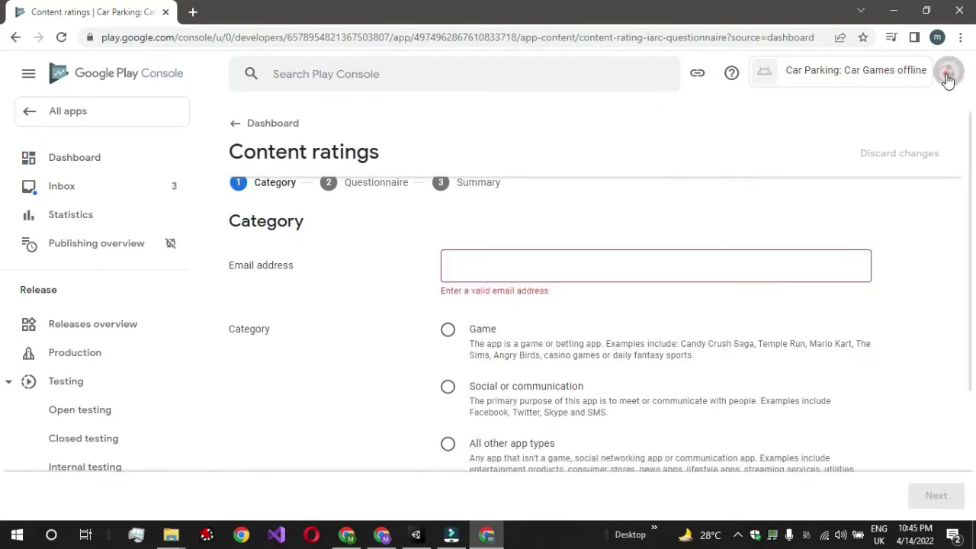
pyautogui.click(948, 77)
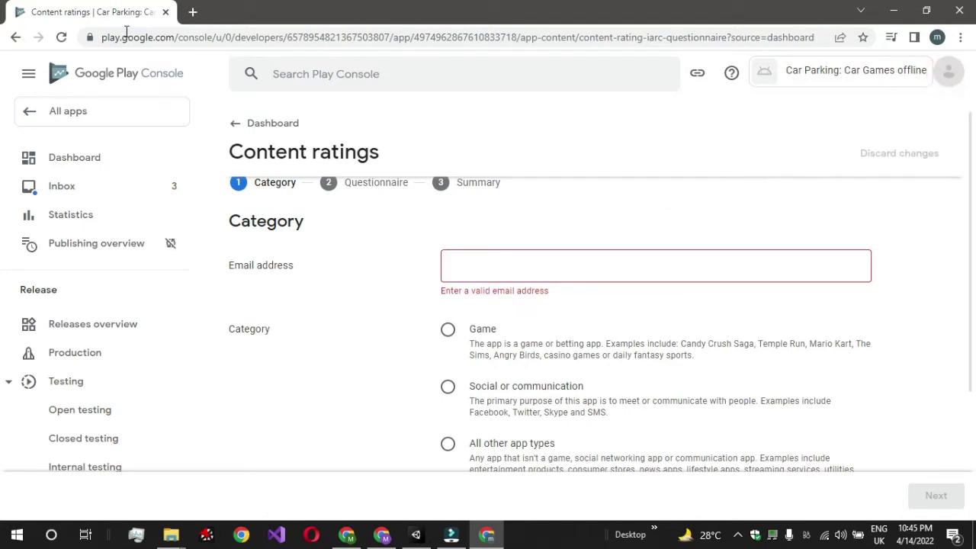
pyautogui.click(192, 13)
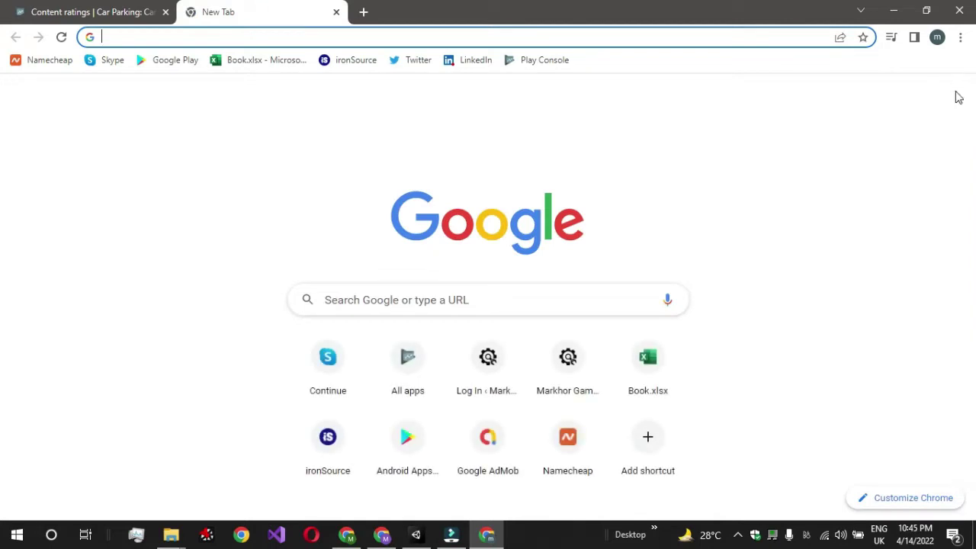
pyautogui.click(953, 93)
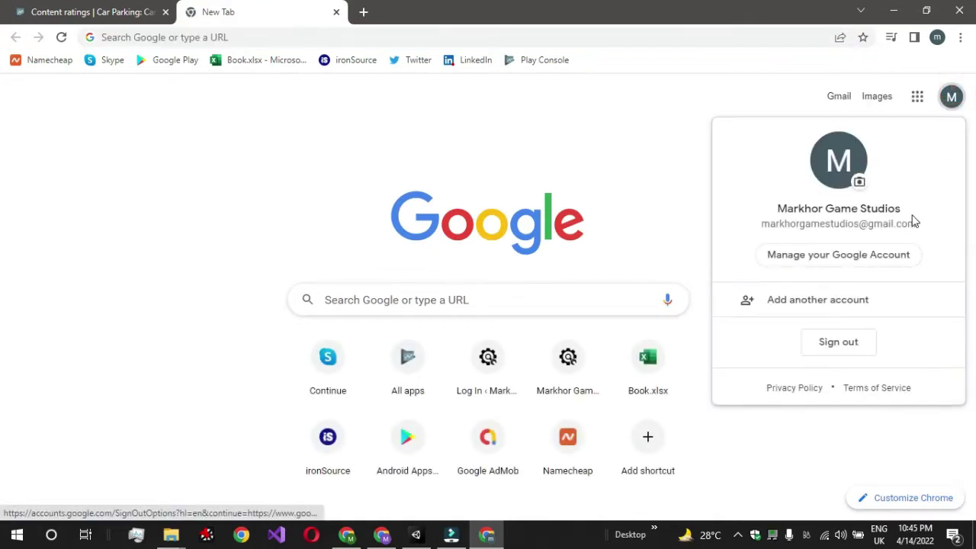
pyautogui.moveTo(927, 234); pyautogui.dragTo(764, 219)
pyautogui.hotkey('ctrl', 'c')
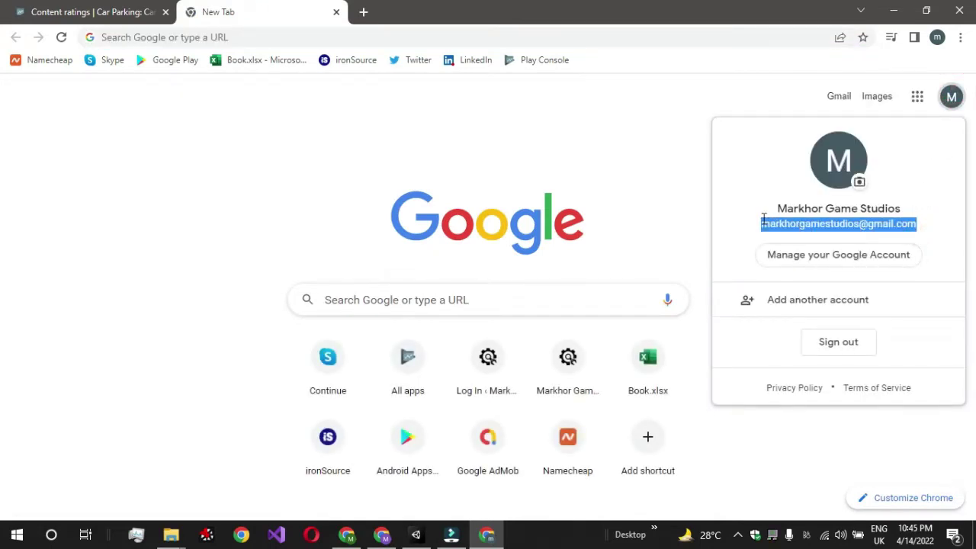
# - Return to the content ratings form and paste the copied contact email into the Email address field
pyautogui.click(84, 14)
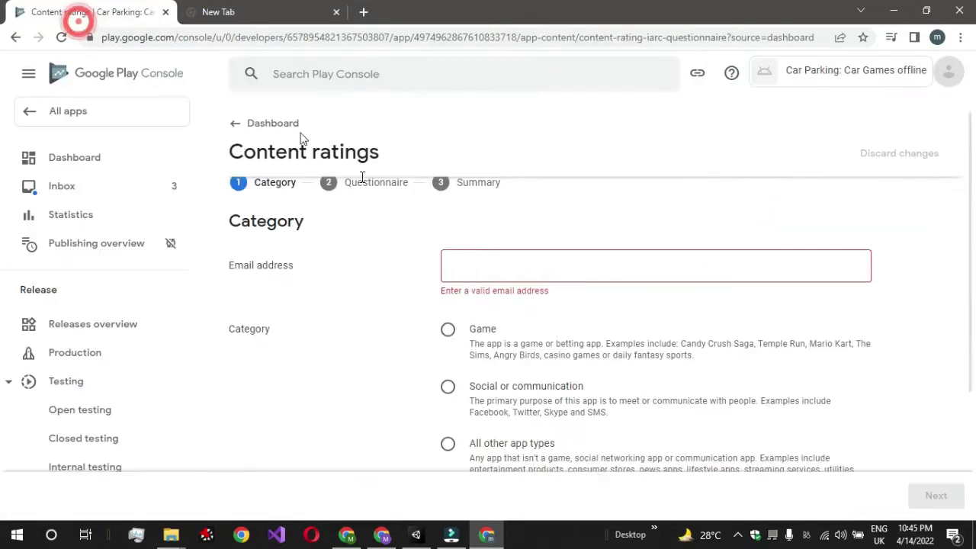
pyautogui.click(471, 264)
pyautogui.hotkey('ctrl', 'v')
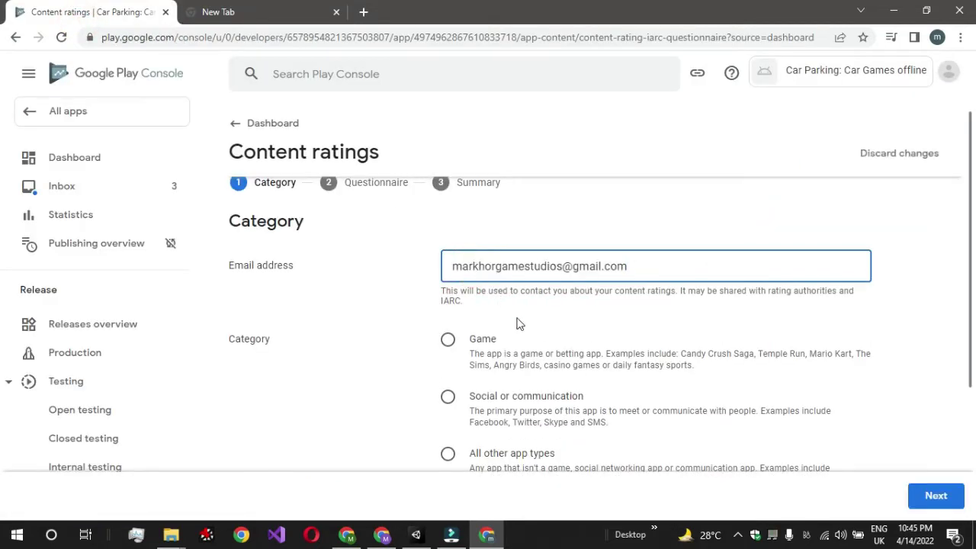
# - Set the content rating category to Game and continue to the questionnaire
pyautogui.scroll(-1, 516, 324)
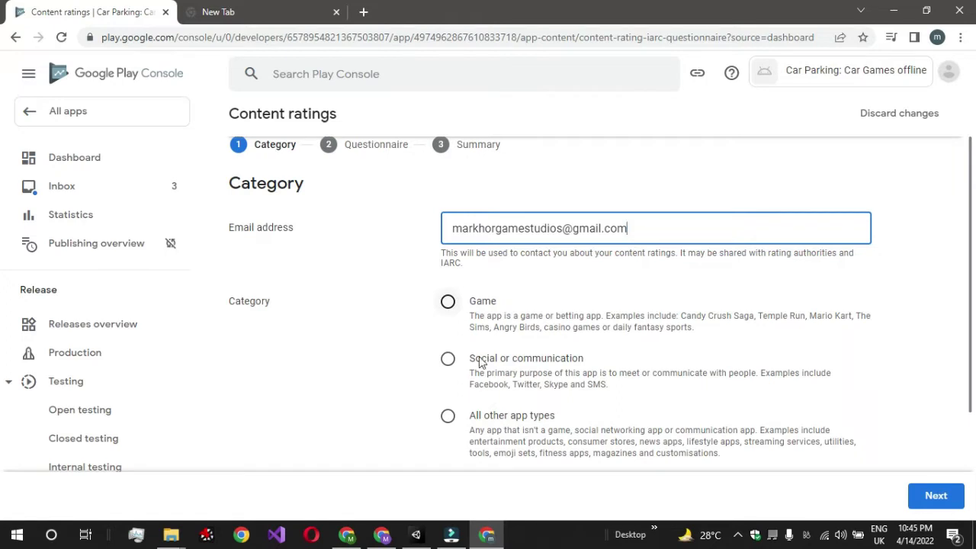
pyautogui.scroll(-1, 501, 383)
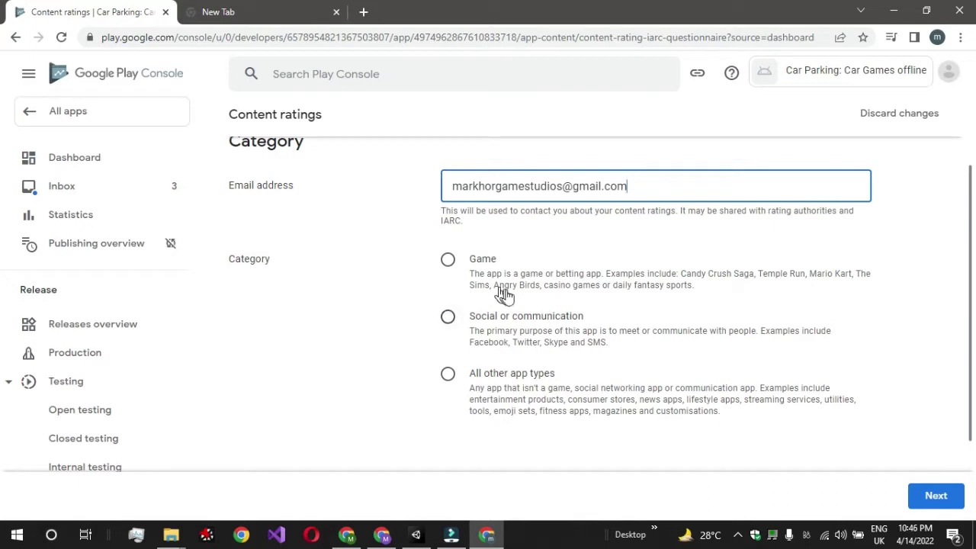
pyautogui.click(449, 261)
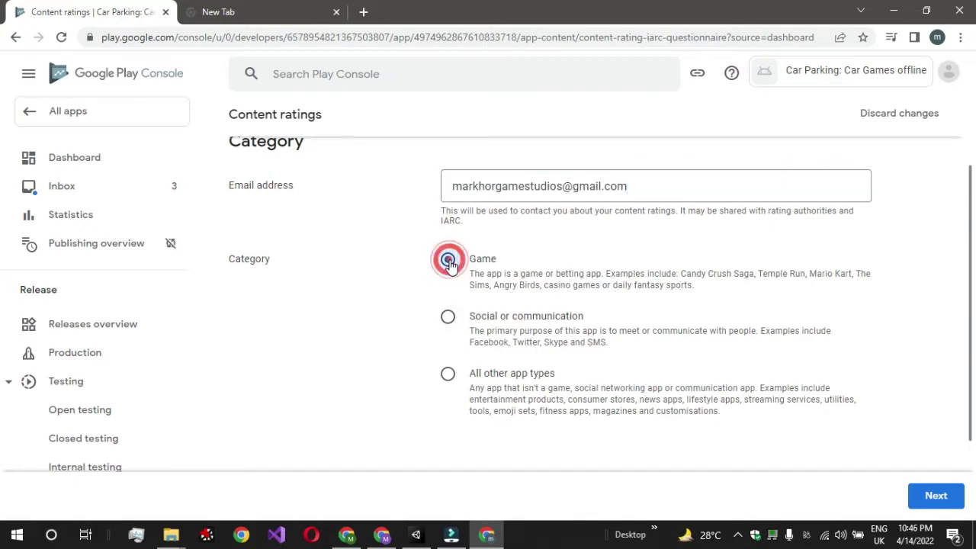
pyautogui.scroll(-2, 621, 359)
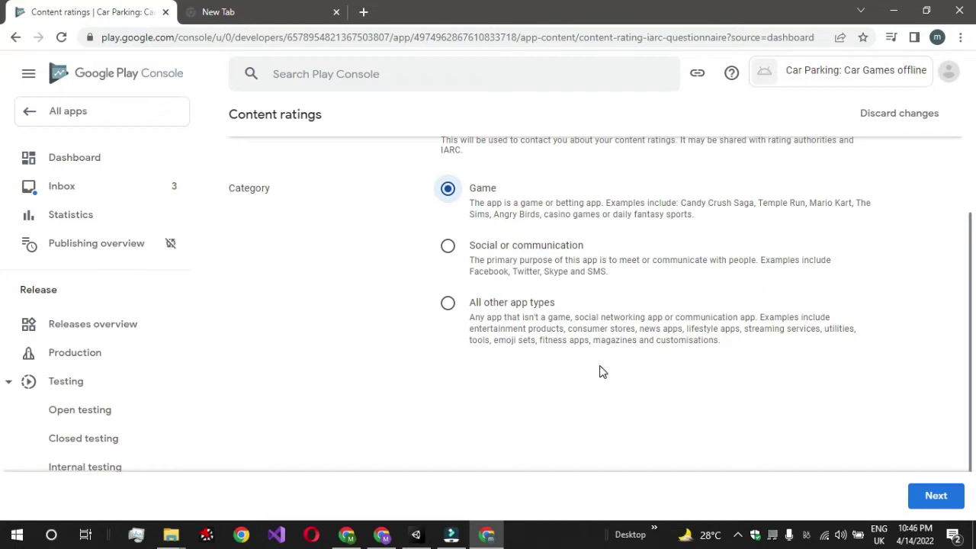
pyautogui.scroll(1, 600, 371)
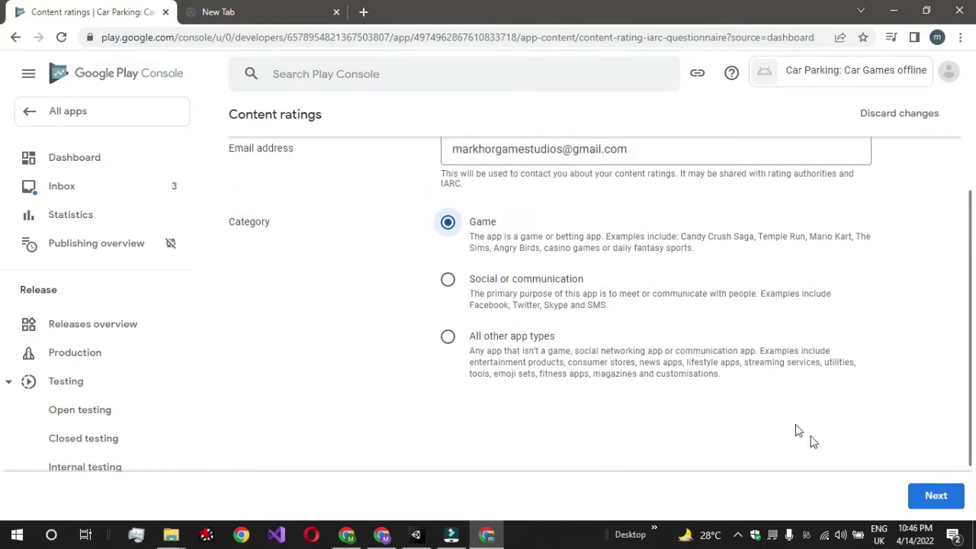
pyautogui.click(927, 499)
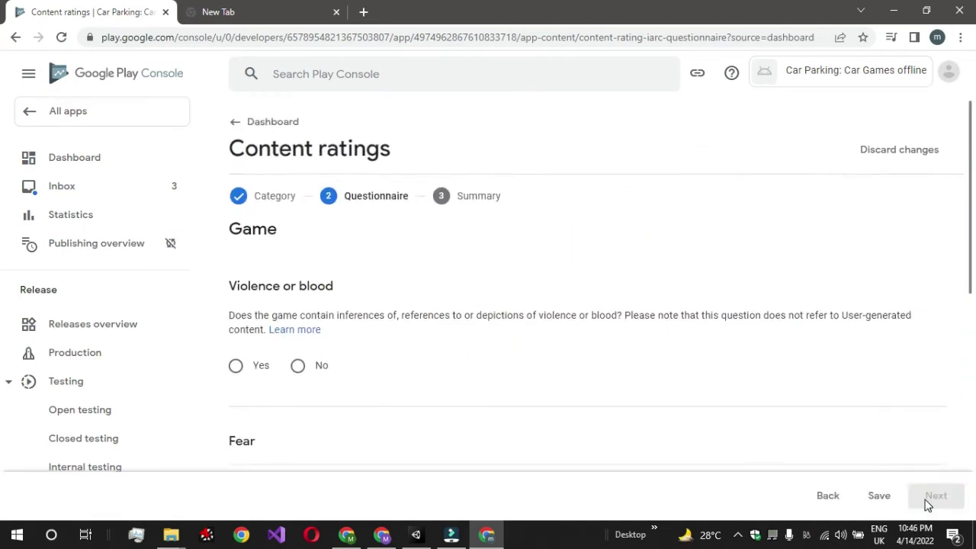
# - Answer "No" to the violence or blood, fear, sexuality, gambling, language, controlled substance and crude humour questions
pyautogui.scroll(-2, 506, 320)
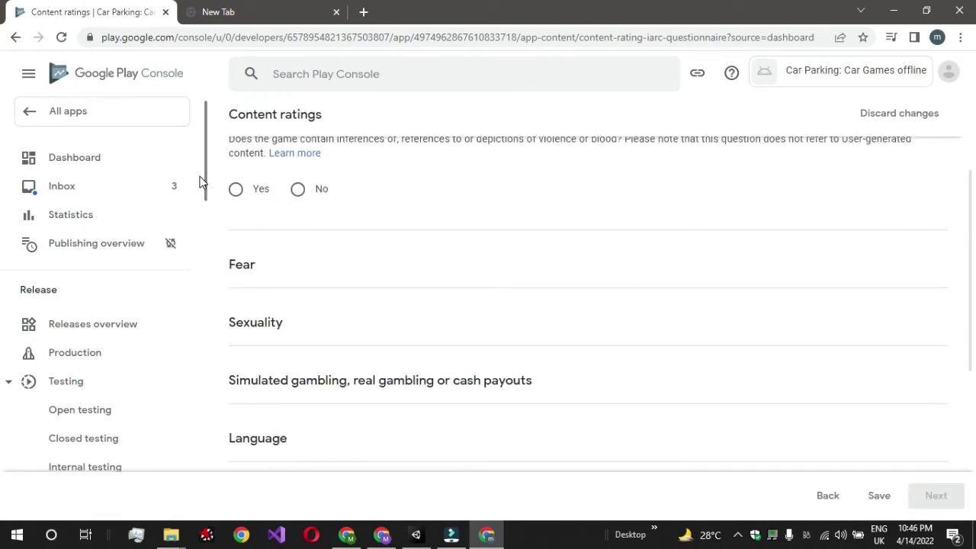
pyautogui.scroll(1, 351, 242)
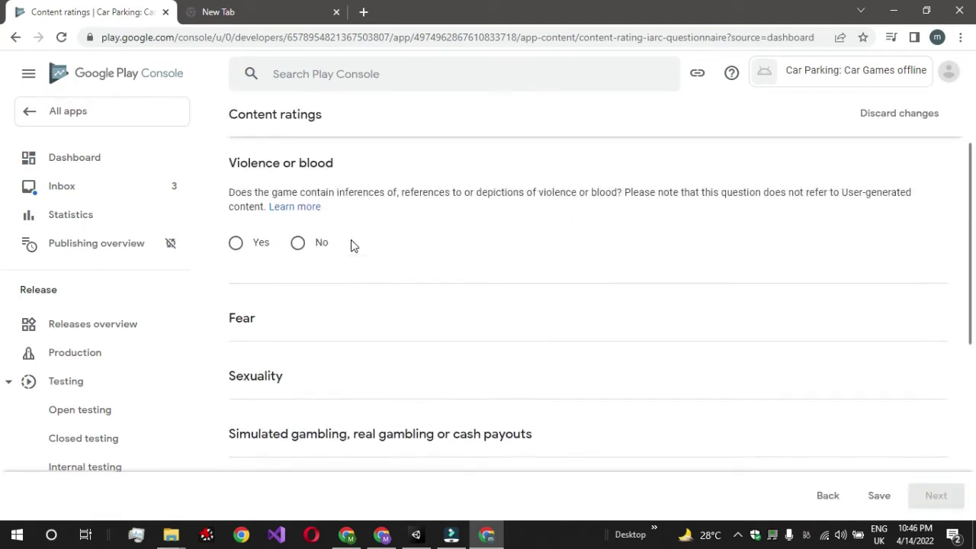
pyautogui.click(299, 247)
pyautogui.click(297, 387)
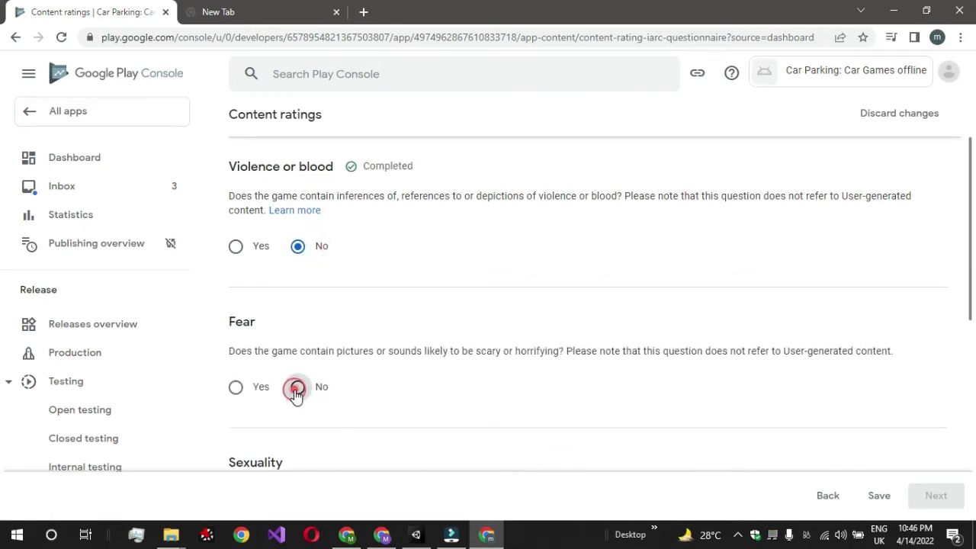
pyautogui.click(299, 385)
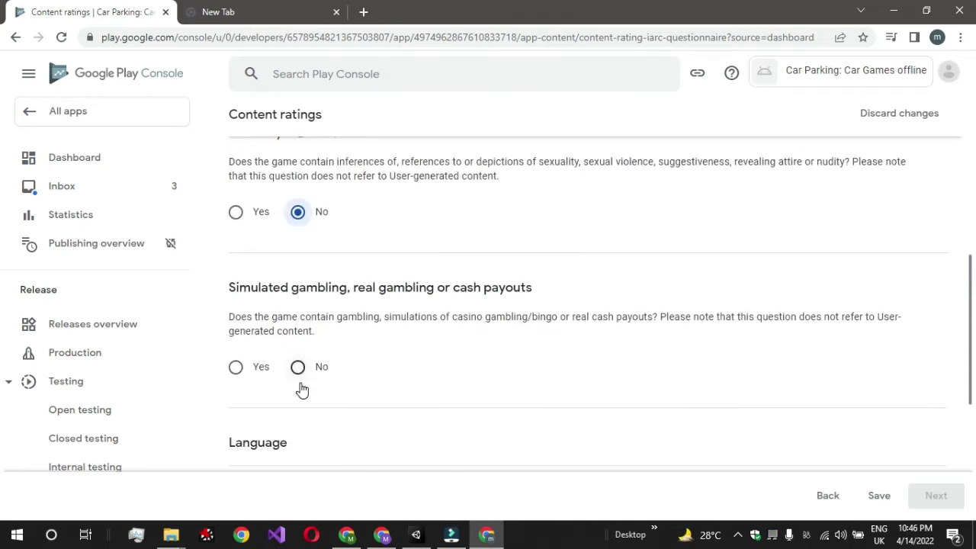
pyautogui.click(297, 367)
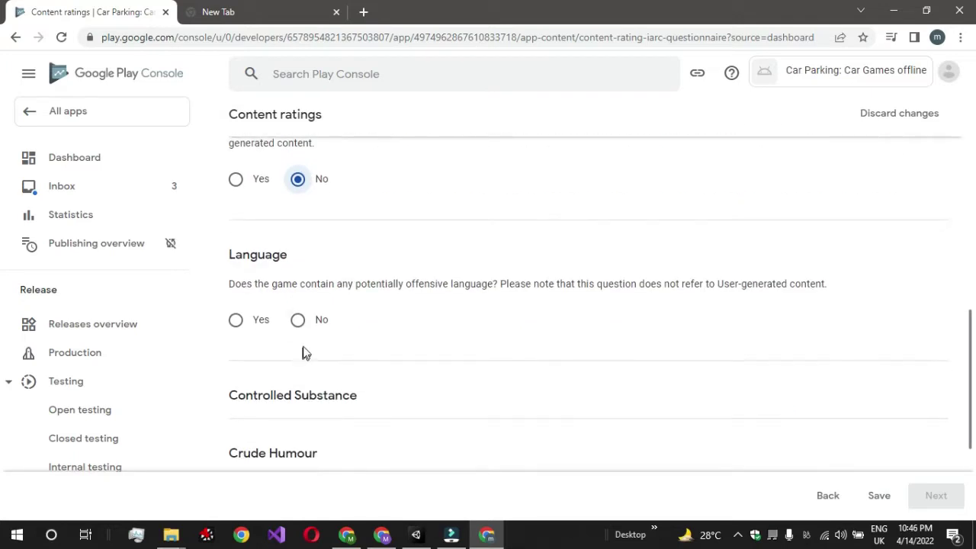
pyautogui.click(299, 325)
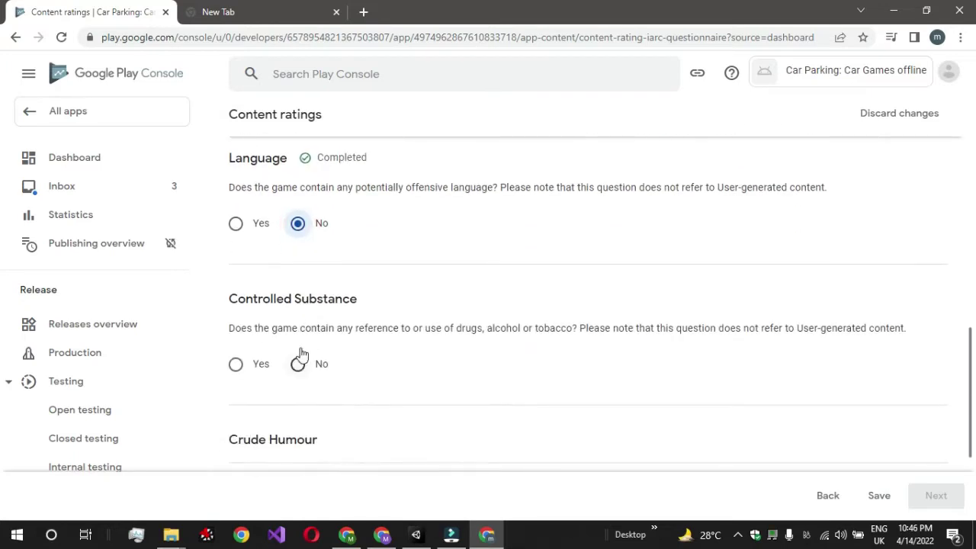
pyautogui.click(298, 367)
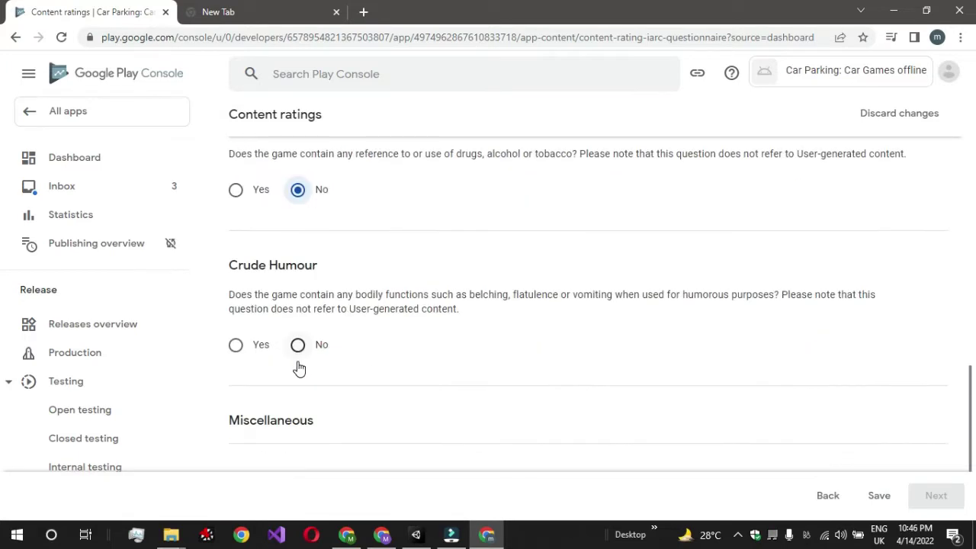
pyautogui.click(298, 345)
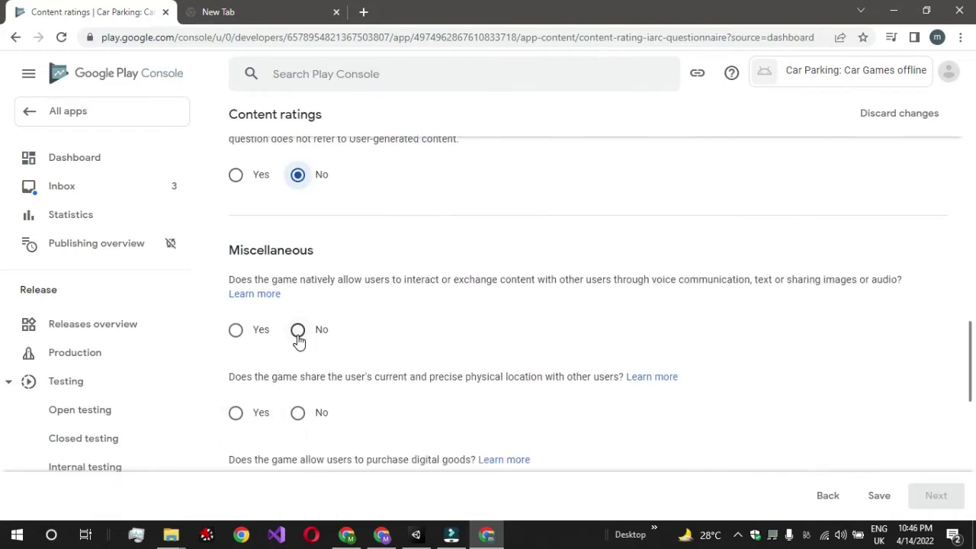
# - Answer "No" to all Miscellaneous questions, from user interaction, location sharing and digital purchases through to criminal techniques and terrorism
pyautogui.click(298, 335)
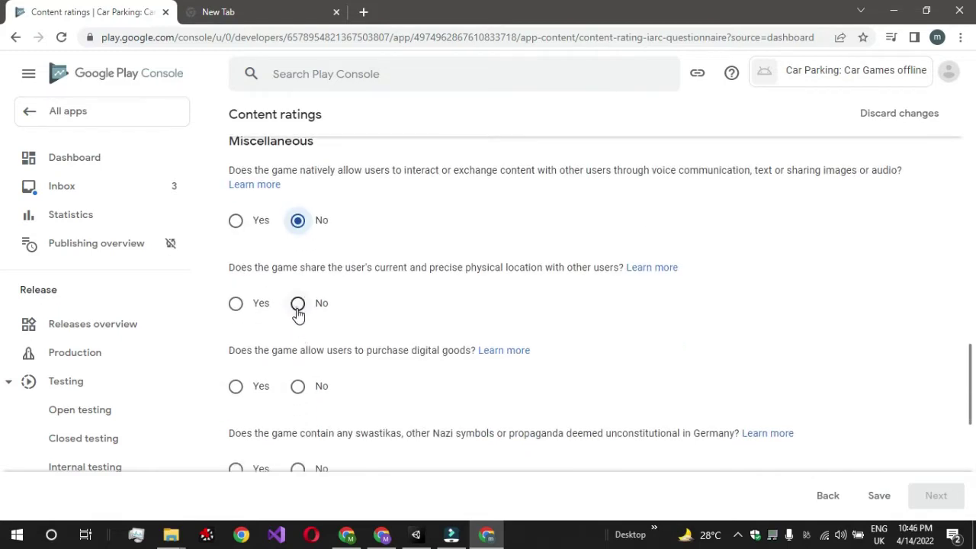
pyautogui.click(297, 309)
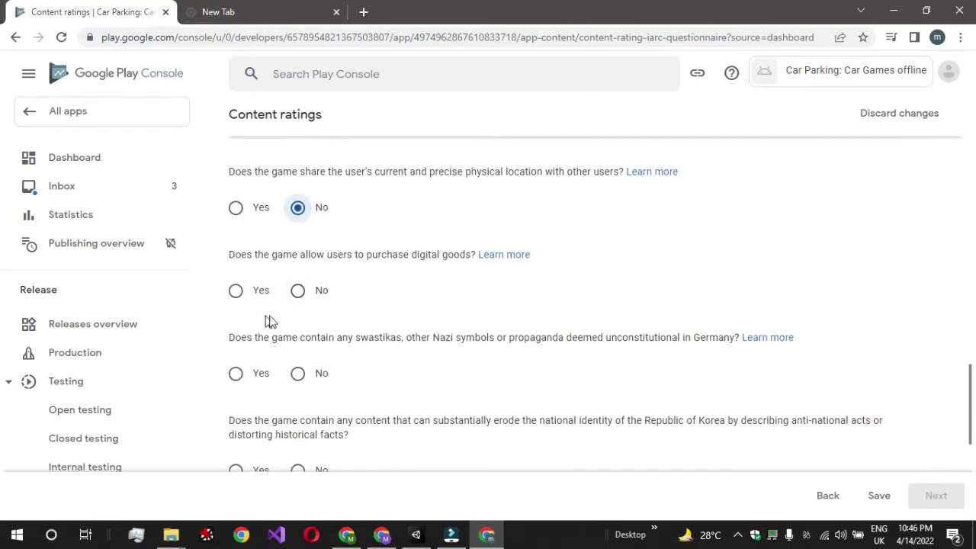
pyautogui.click(304, 299)
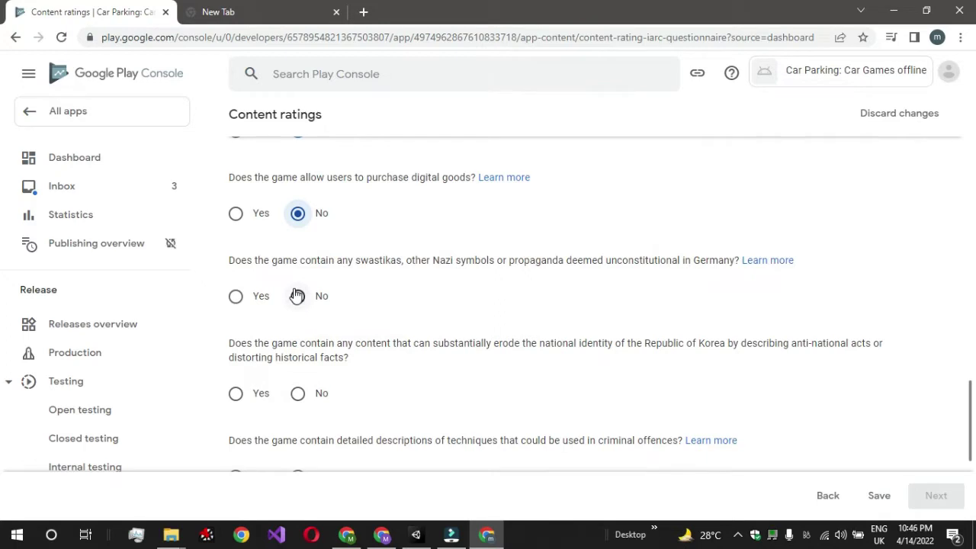
pyautogui.click(297, 296)
pyautogui.click(298, 393)
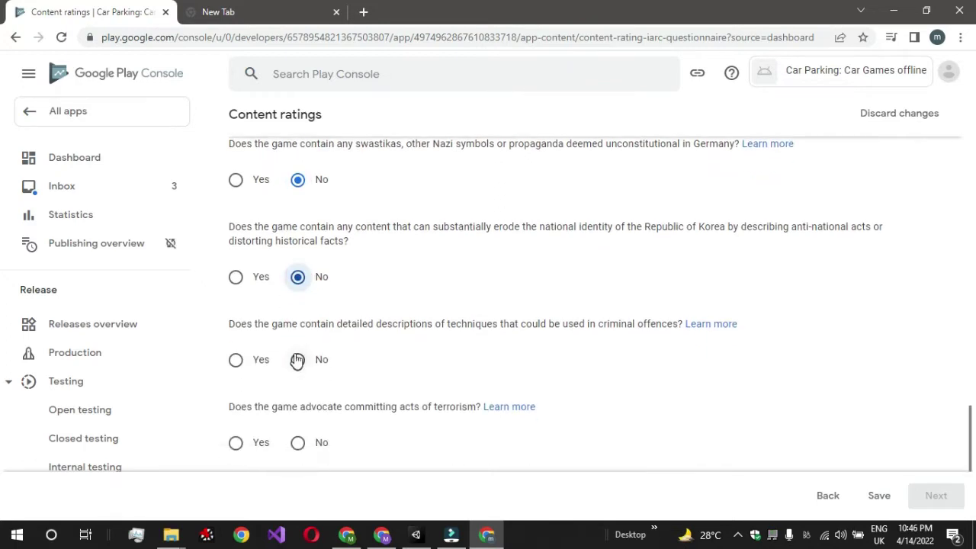
pyautogui.click(298, 360)
pyautogui.click(297, 375)
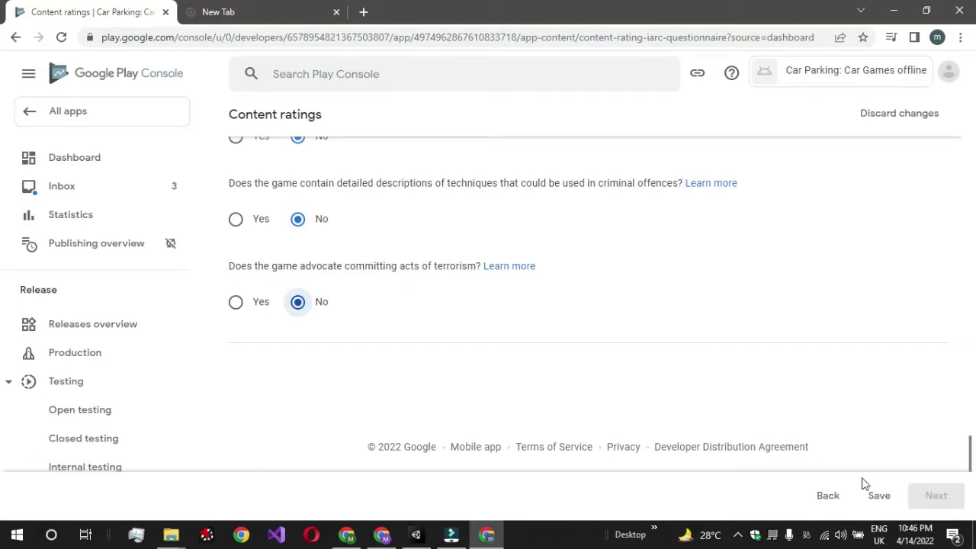
# - Save the completed questionnaire, continue to the ratings summary and submit it
pyautogui.click(880, 497)
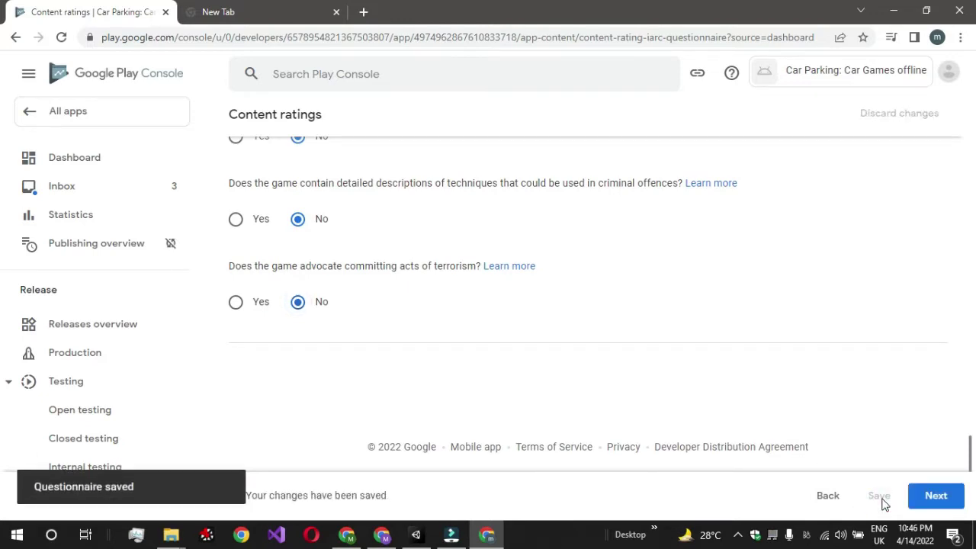
pyautogui.click(915, 497)
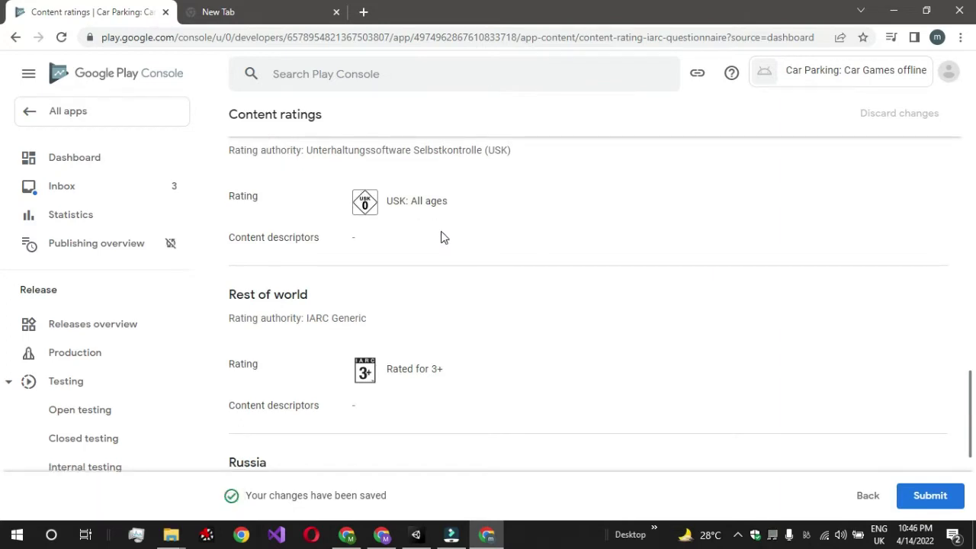
pyautogui.scroll(-3, 442, 237)
pyautogui.click(926, 499)
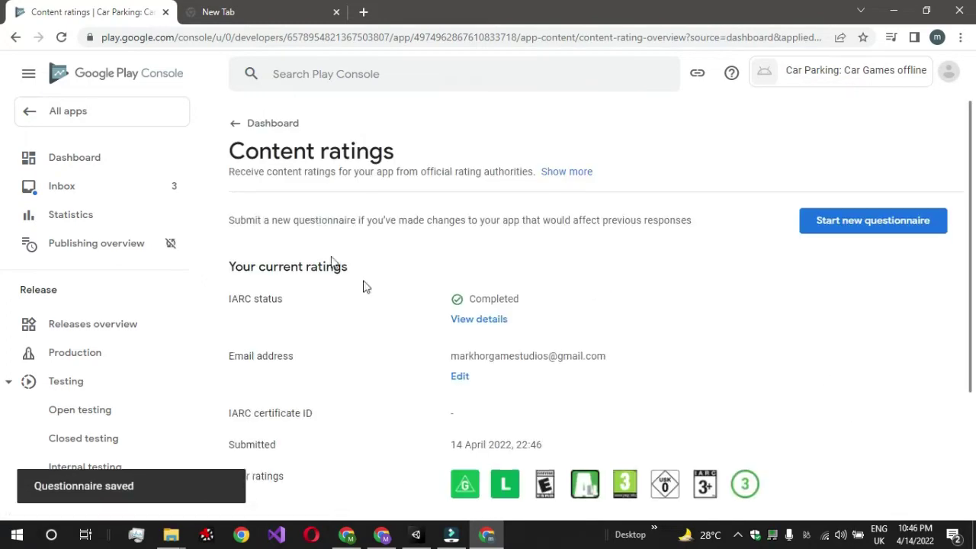
pyautogui.scroll(-3, 555, 436)
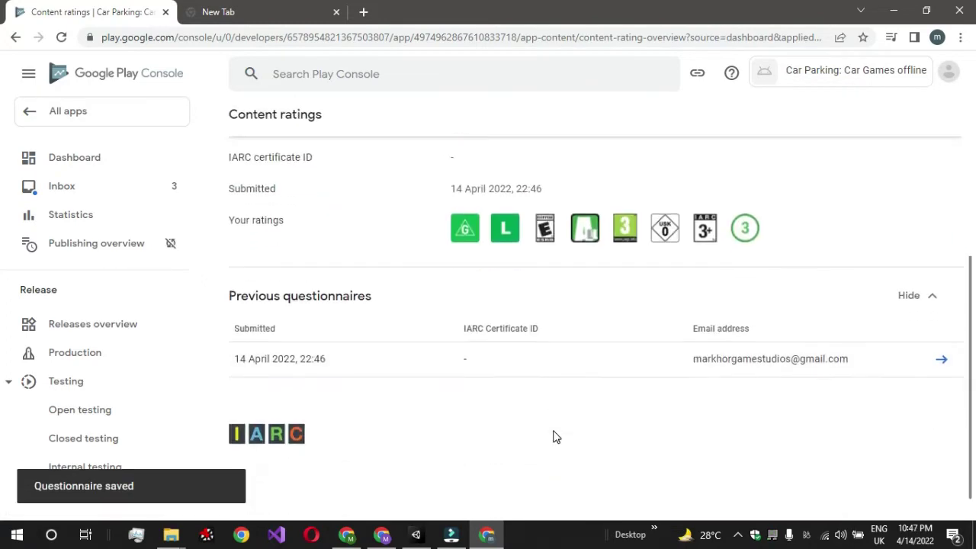
# - Return from the content ratings page to the dashboard and open the Target audience setup task
pyautogui.scroll(3, 554, 436)
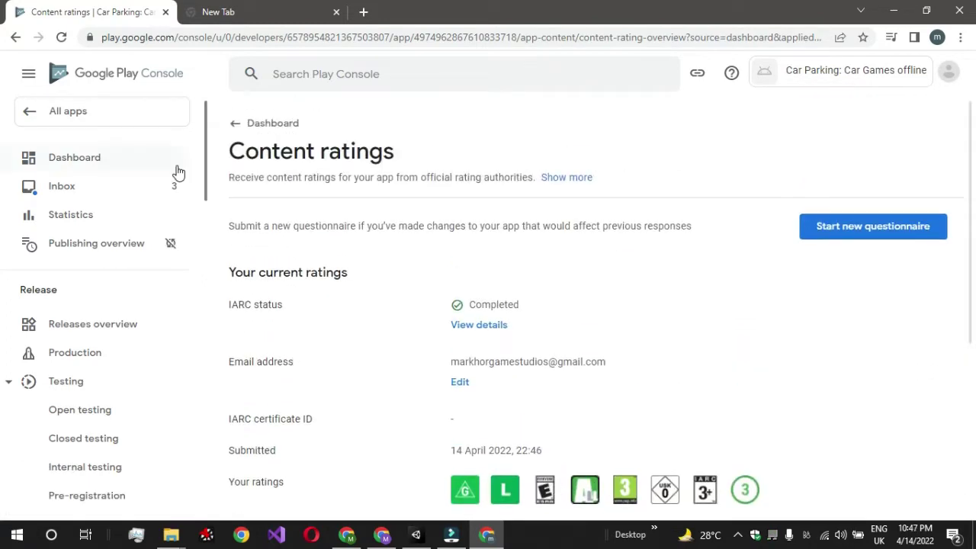
pyautogui.click(235, 126)
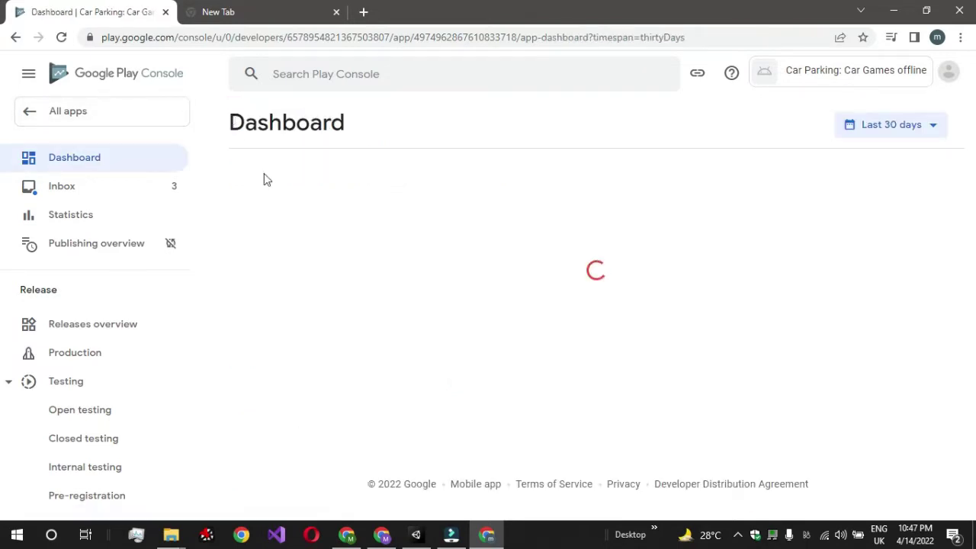
pyautogui.scroll(-5, 324, 264)
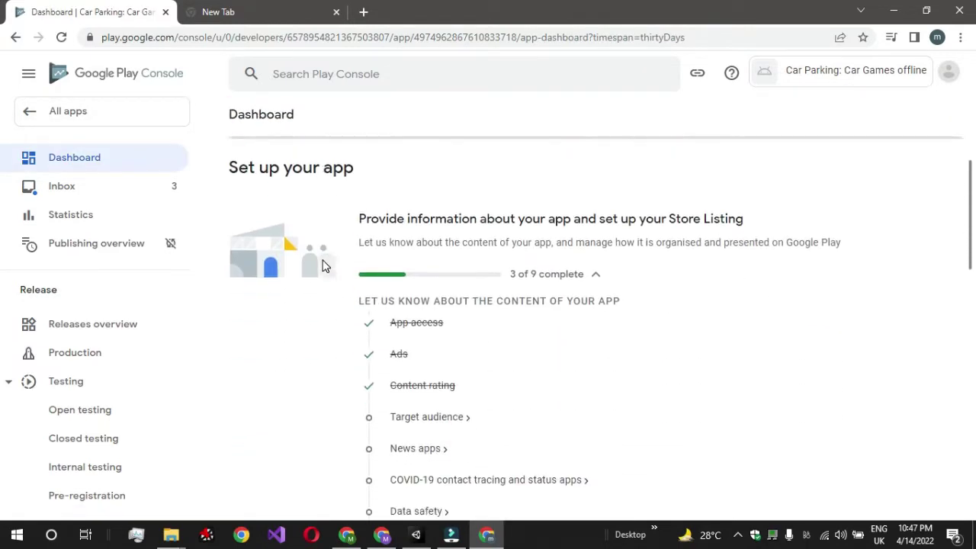
pyautogui.click(420, 407)
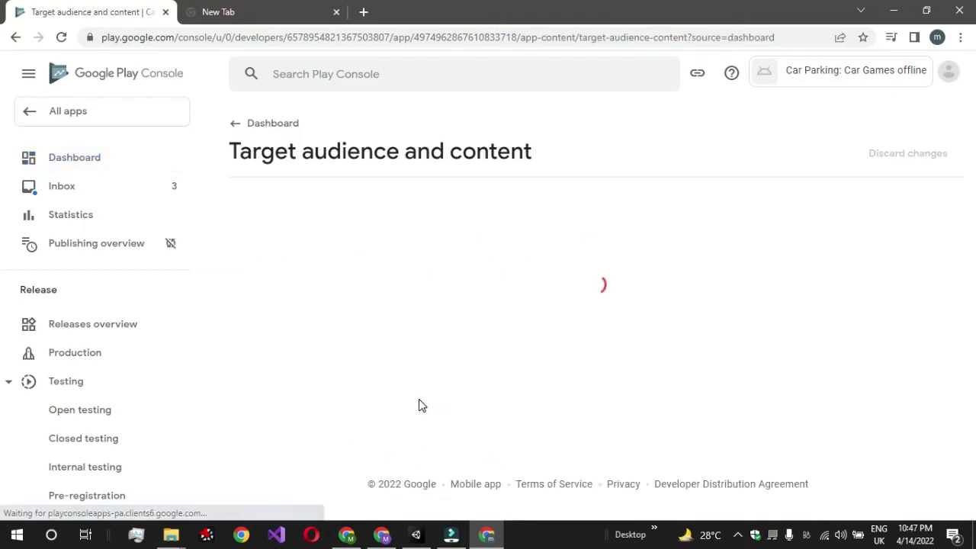
# - Set the target age groups to 13-15, 16-17 and 18 and over, and continue to the store presence section
pyautogui.scroll(-2, 504, 359)
pyautogui.scroll(-2, 503, 359)
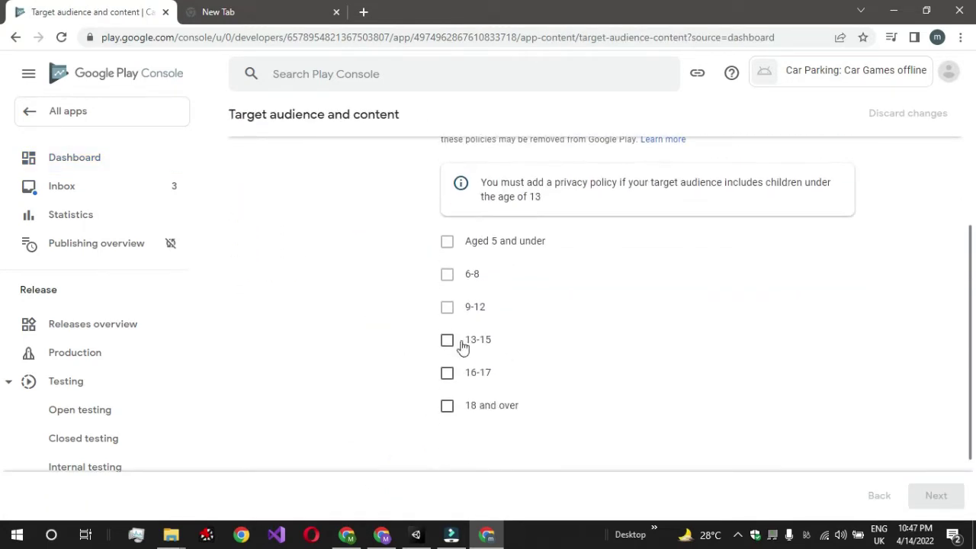
pyautogui.click(447, 341)
pyautogui.click(447, 372)
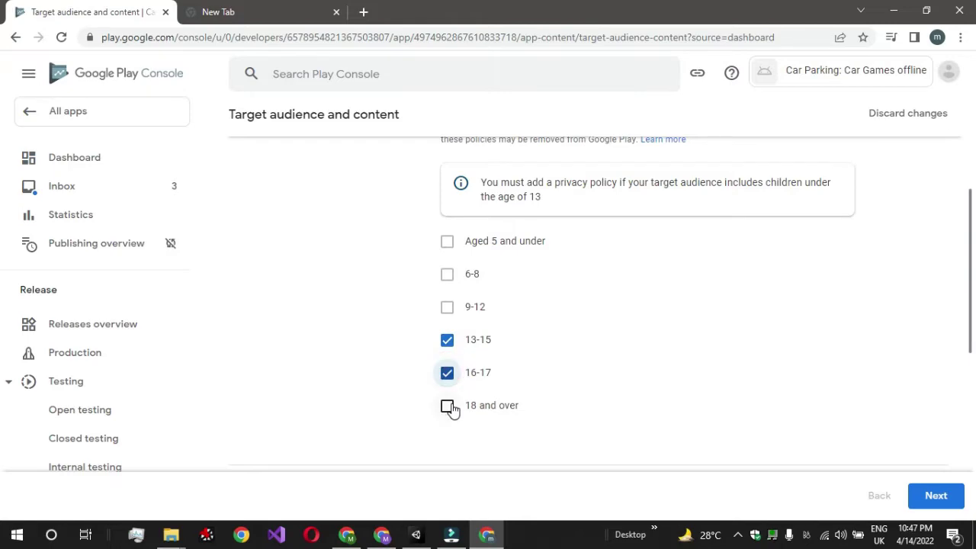
pyautogui.click(447, 405)
pyautogui.scroll(-2, 678, 359)
pyautogui.scroll(-4, 677, 359)
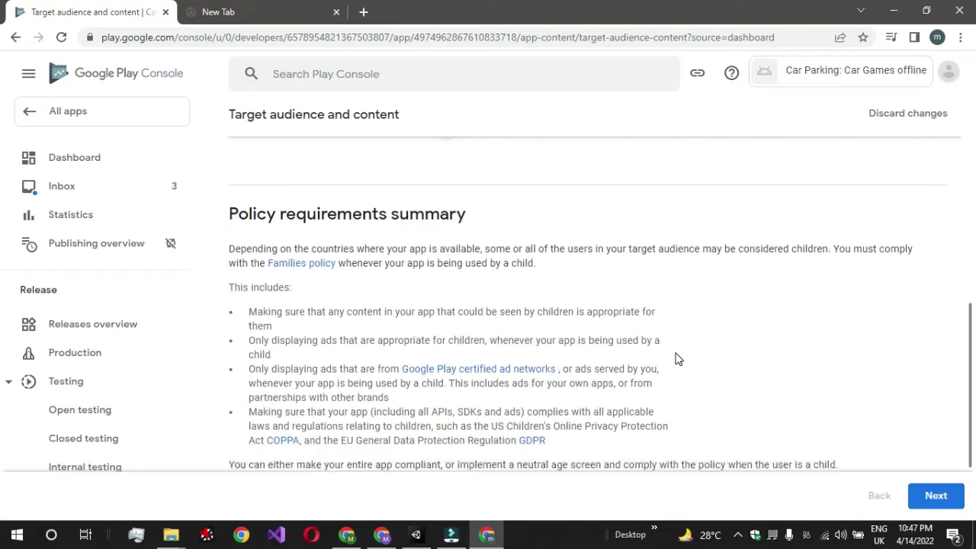
pyautogui.scroll(6, 678, 358)
pyautogui.scroll(2, 677, 359)
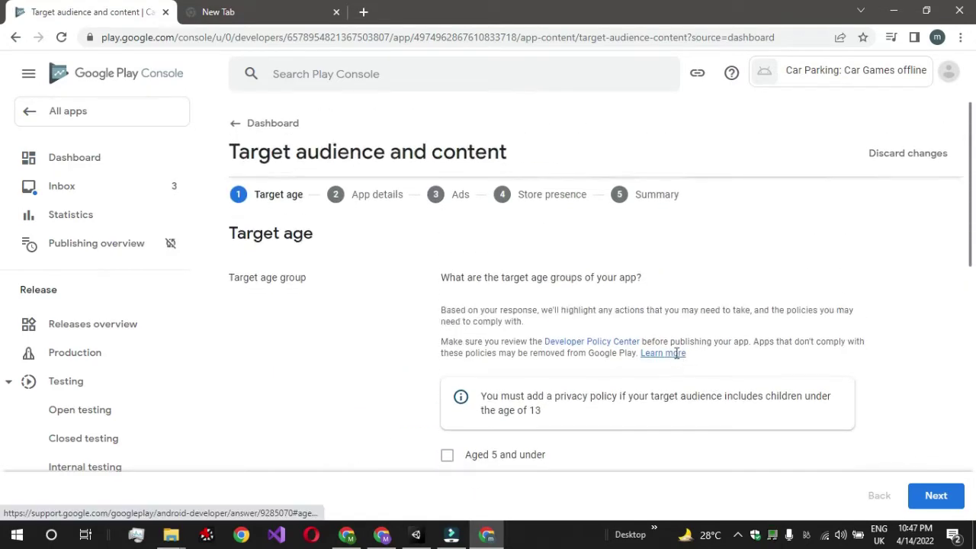
pyautogui.scroll(-2, 520, 279)
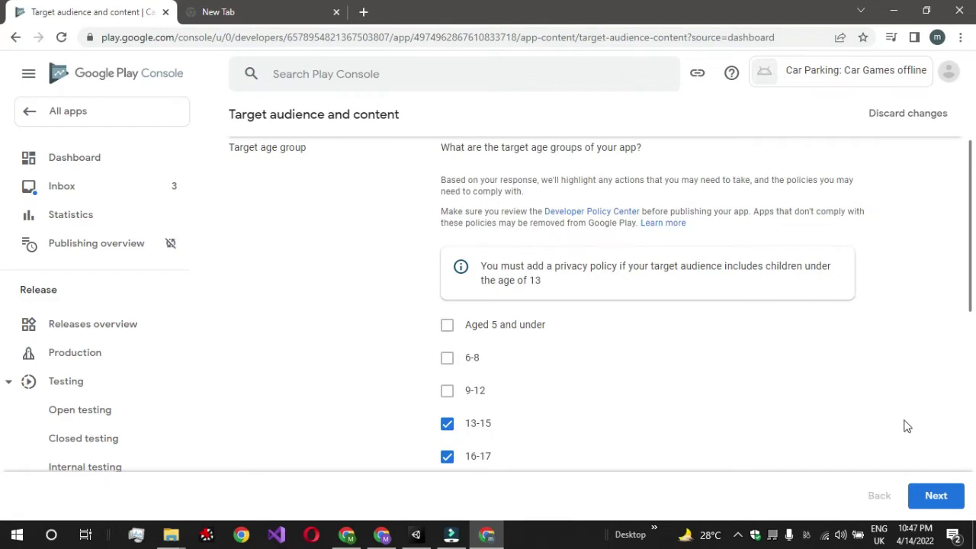
pyautogui.click(936, 495)
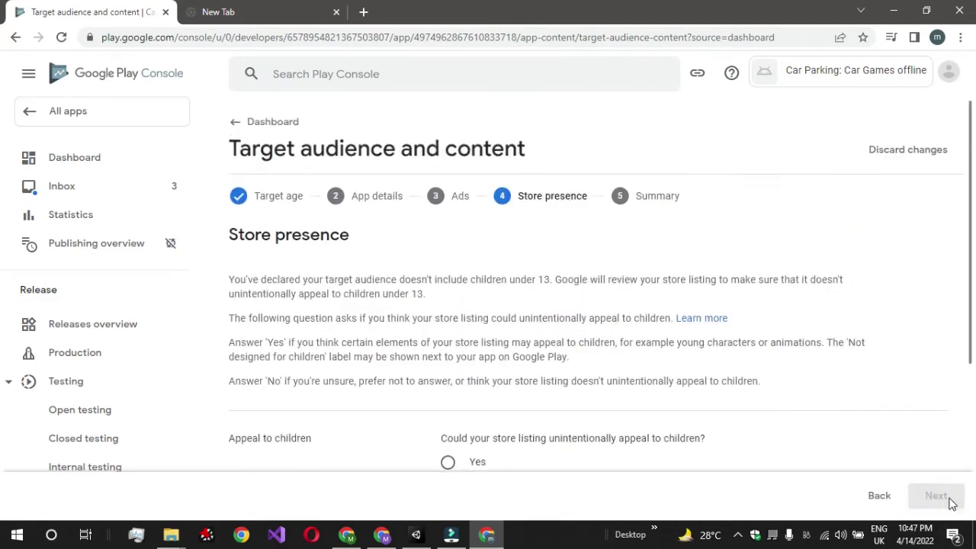
# - Answer "No" to the store listing unintentionally appealing to children, save the target audience summary and return to the dashboard
pyautogui.scroll(-3, 527, 311)
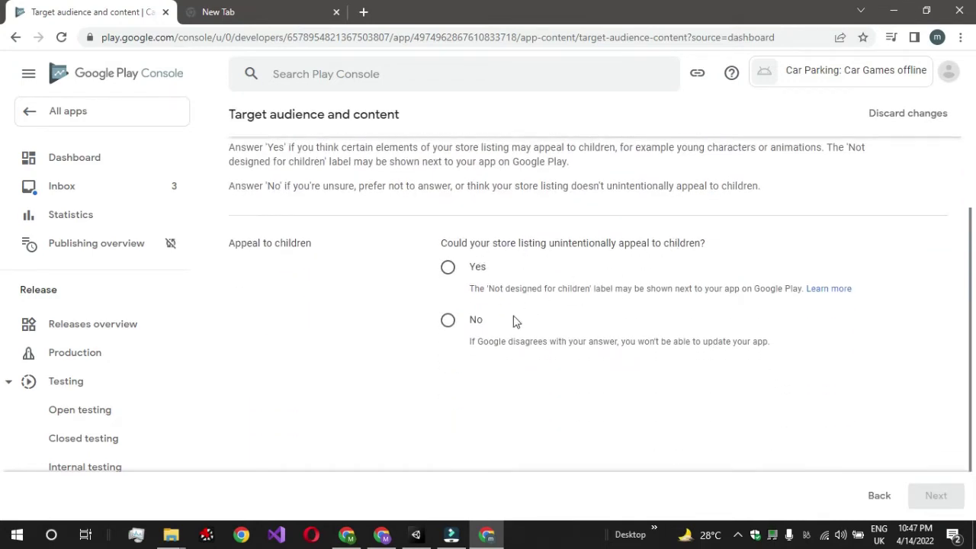
pyautogui.click(448, 321)
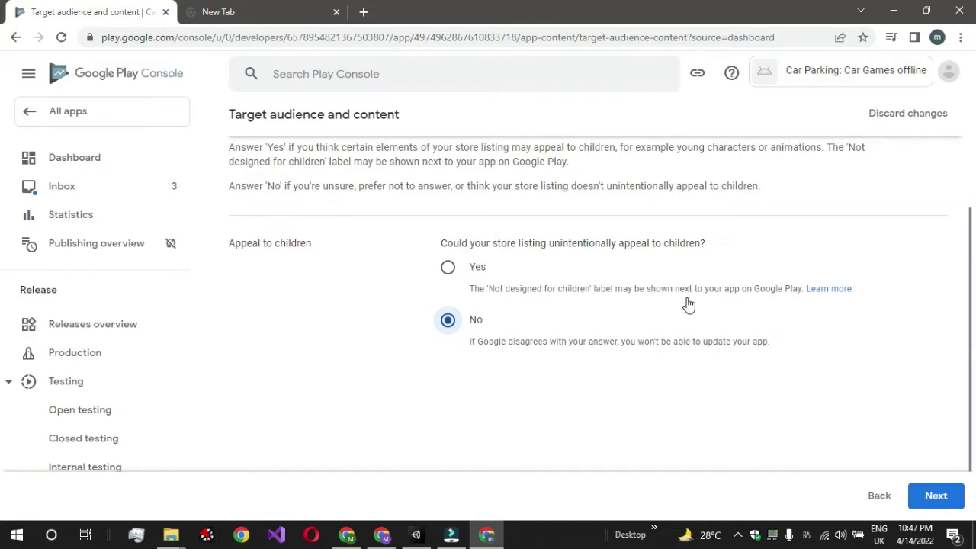
pyautogui.click(922, 495)
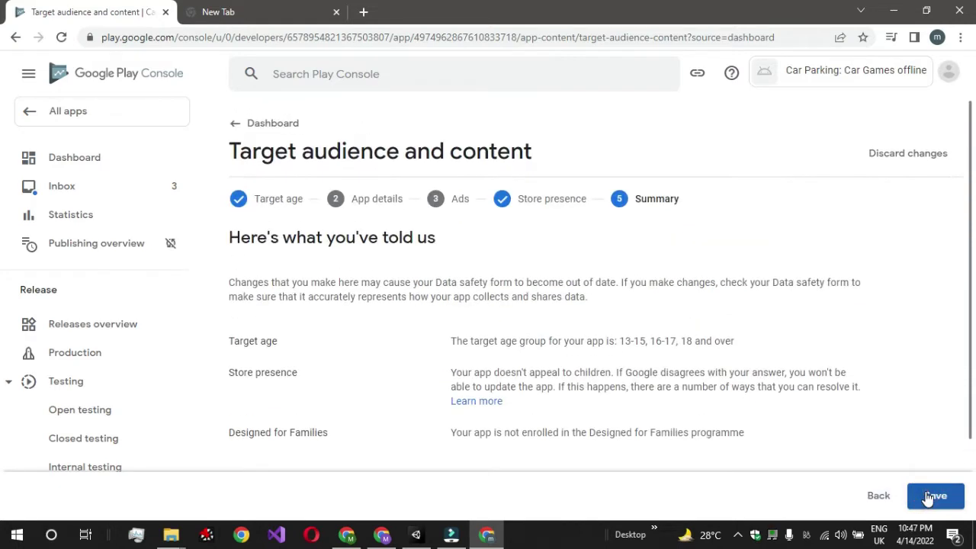
pyautogui.scroll(-2, 861, 412)
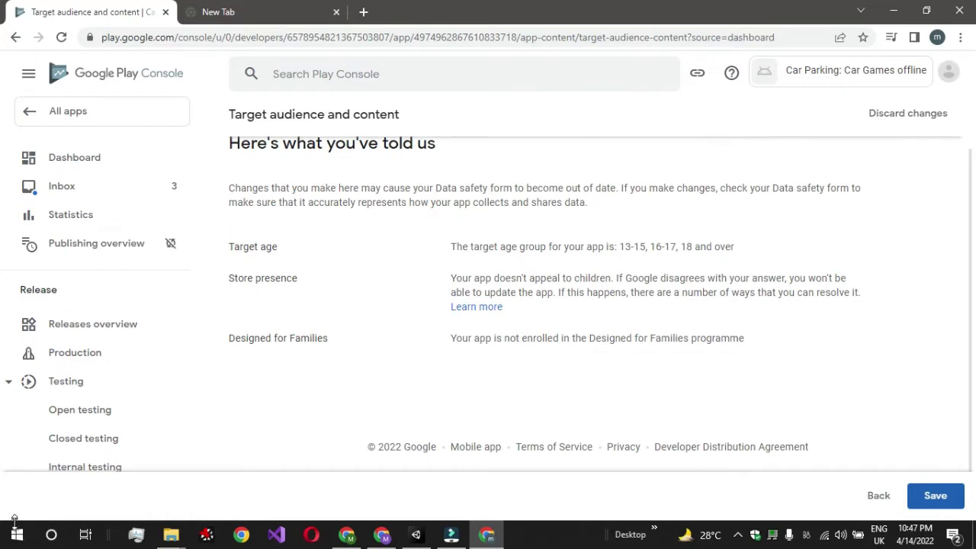
pyautogui.click(932, 497)
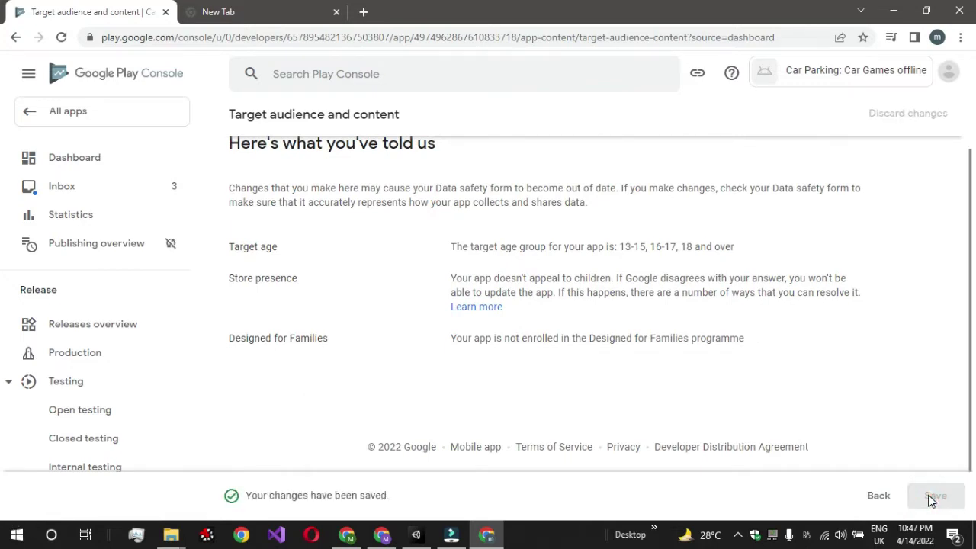
pyautogui.scroll(2, 313, 252)
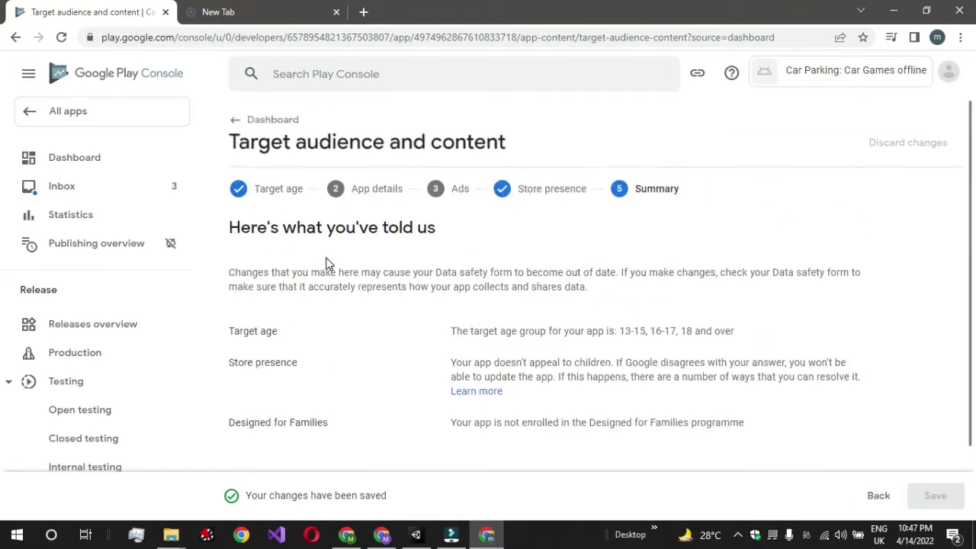
pyautogui.click(229, 126)
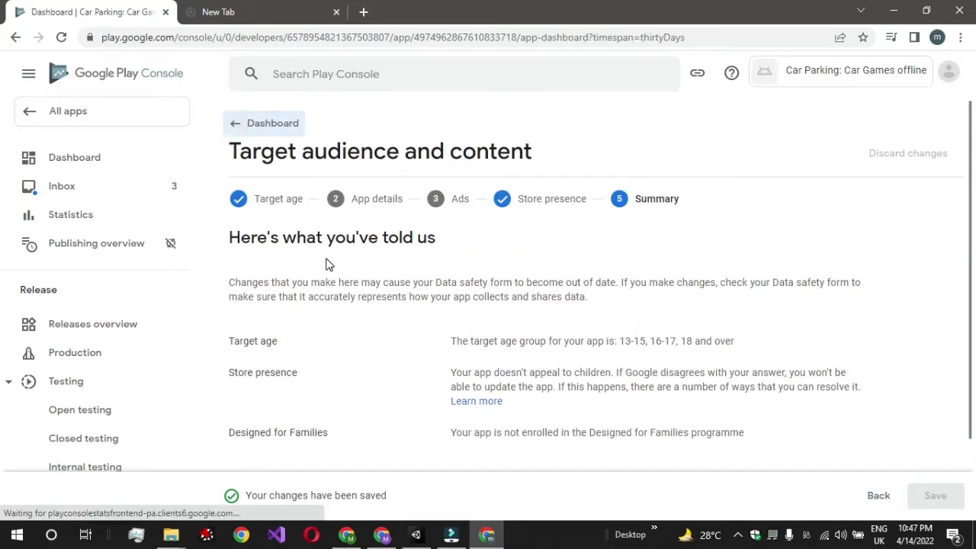
# - Complete the News apps task by declaring "No" to being a news app, save it and return to the dashboard
pyautogui.scroll(-4, 322, 258)
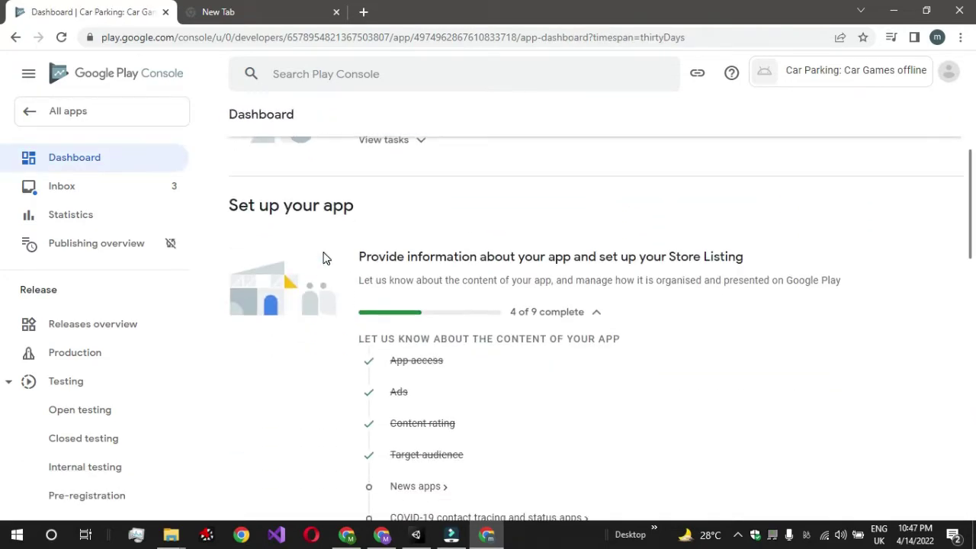
pyautogui.click(422, 373)
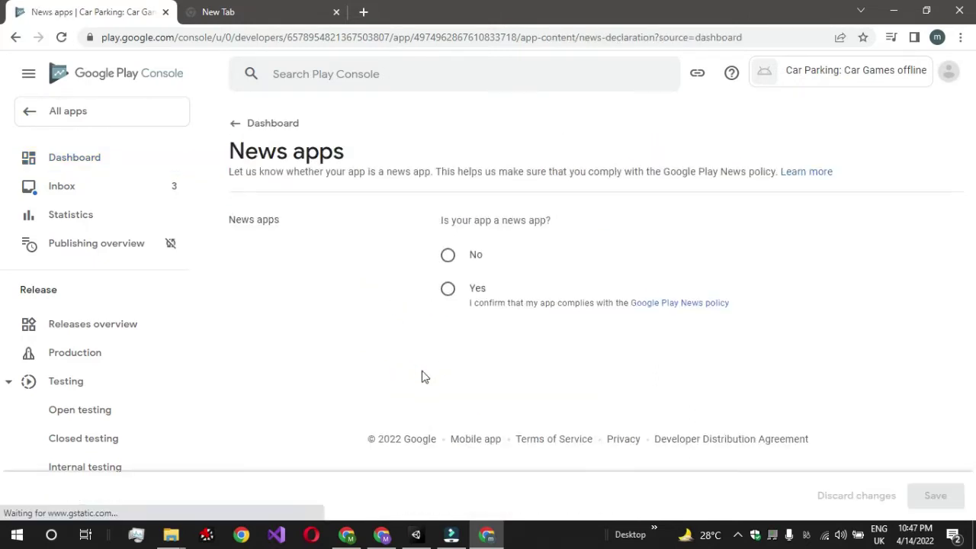
pyautogui.click(449, 261)
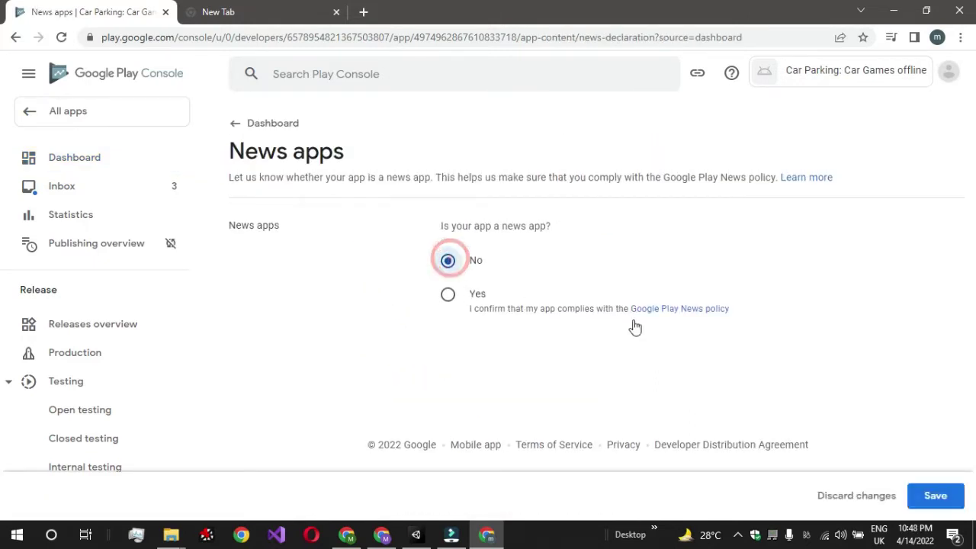
pyautogui.click(919, 498)
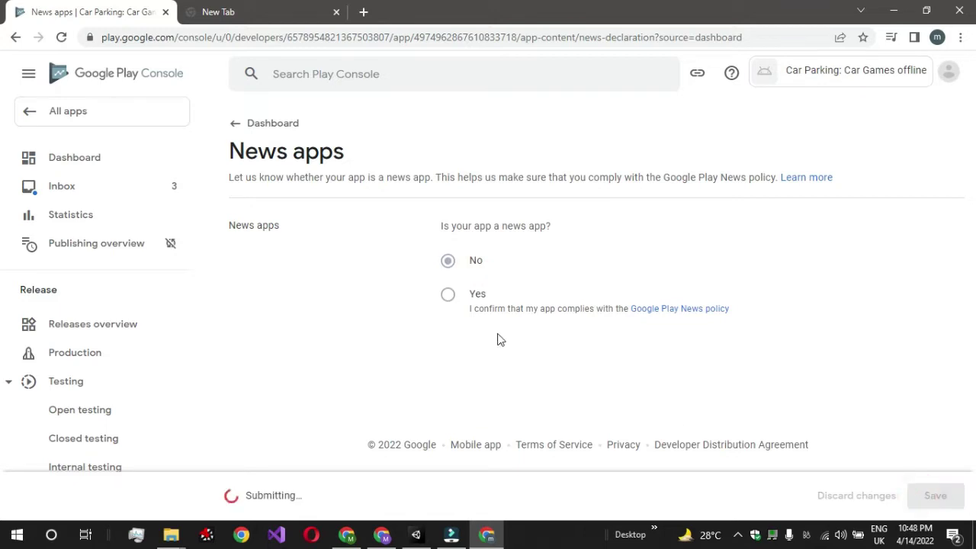
pyautogui.click(237, 125)
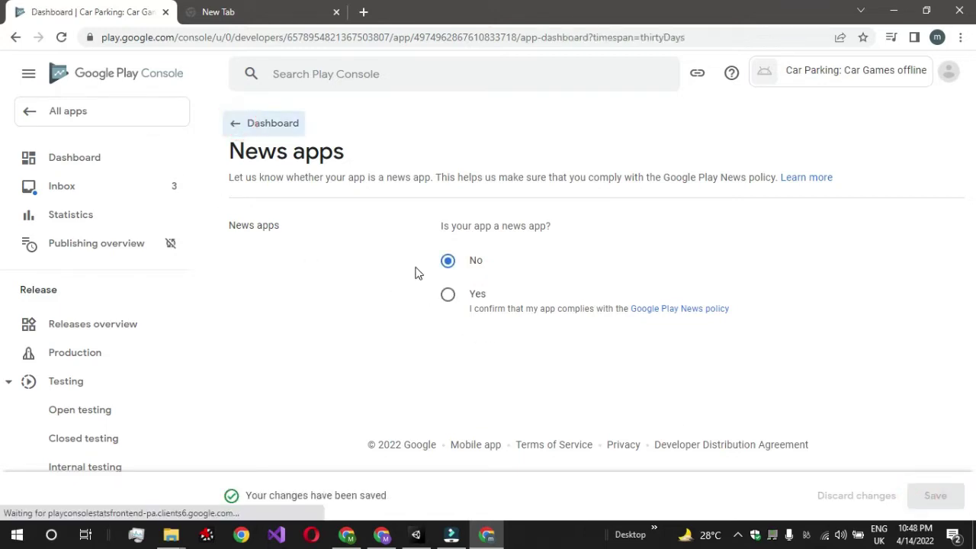
# - Declare that the app is not a publicly available COVID-19 contact tracing or status app, save and return to the dashboard
pyautogui.scroll(-10, 417, 271)
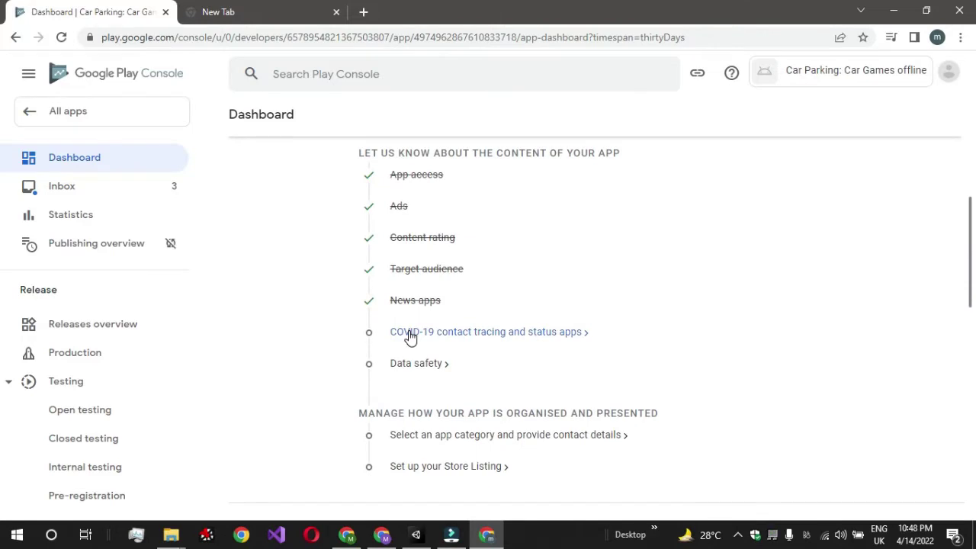
pyautogui.click(409, 332)
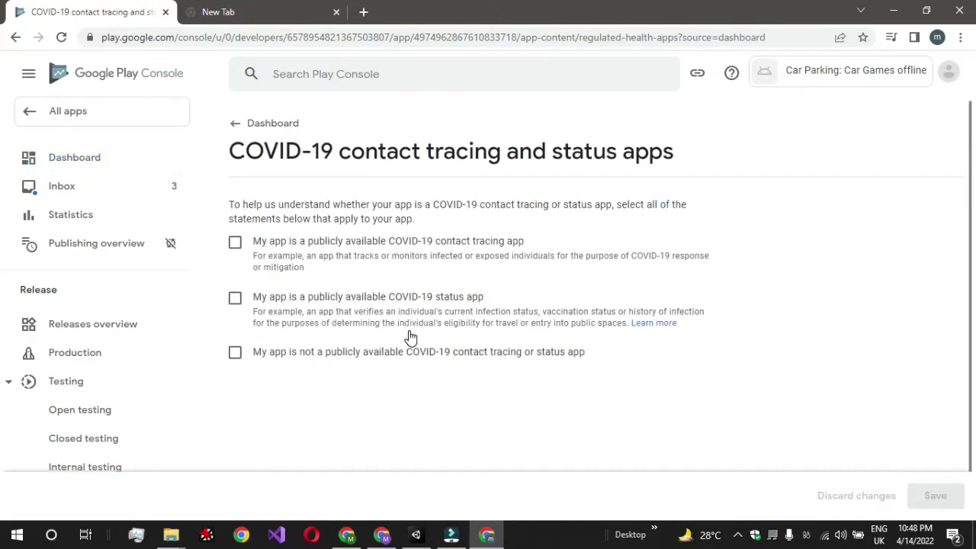
pyautogui.click(236, 357)
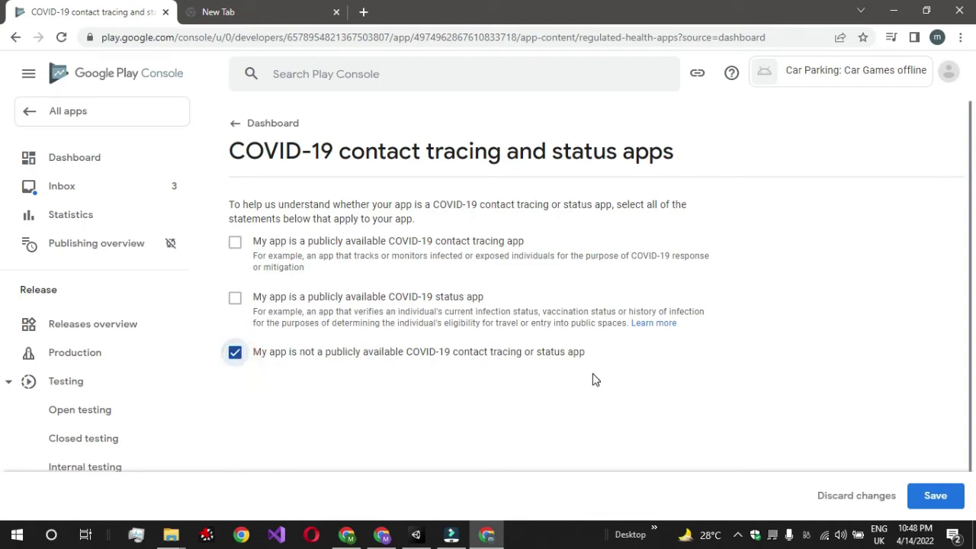
pyautogui.click(934, 496)
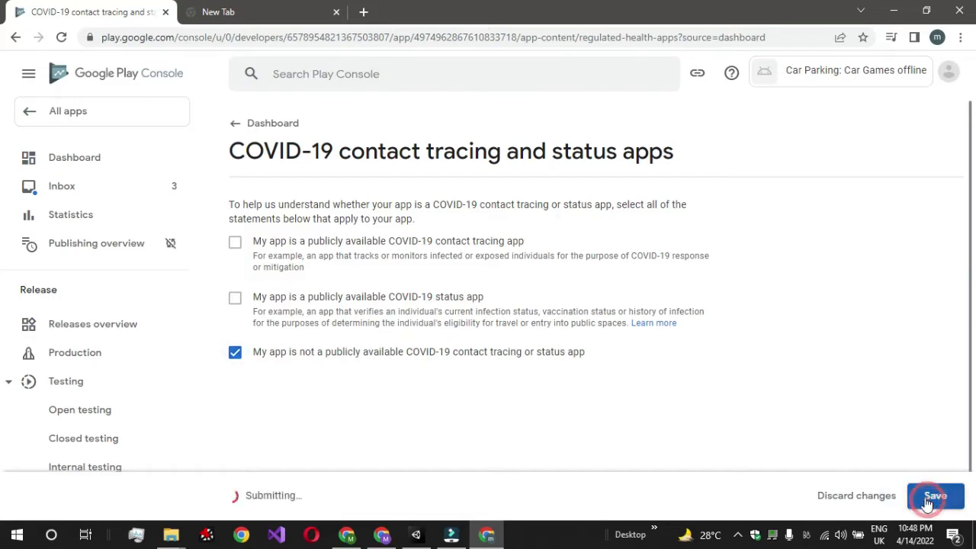
pyautogui.click(233, 123)
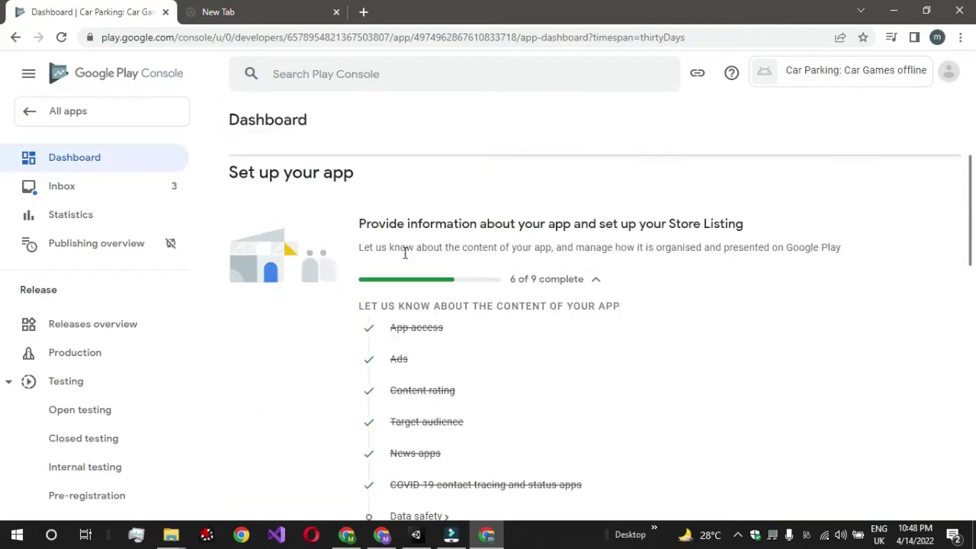
# - In the Data safety form, answer "No" to collecting or sharing required user data types and continue to the preview
pyautogui.scroll(-2, 403, 253)
pyautogui.click(398, 293)
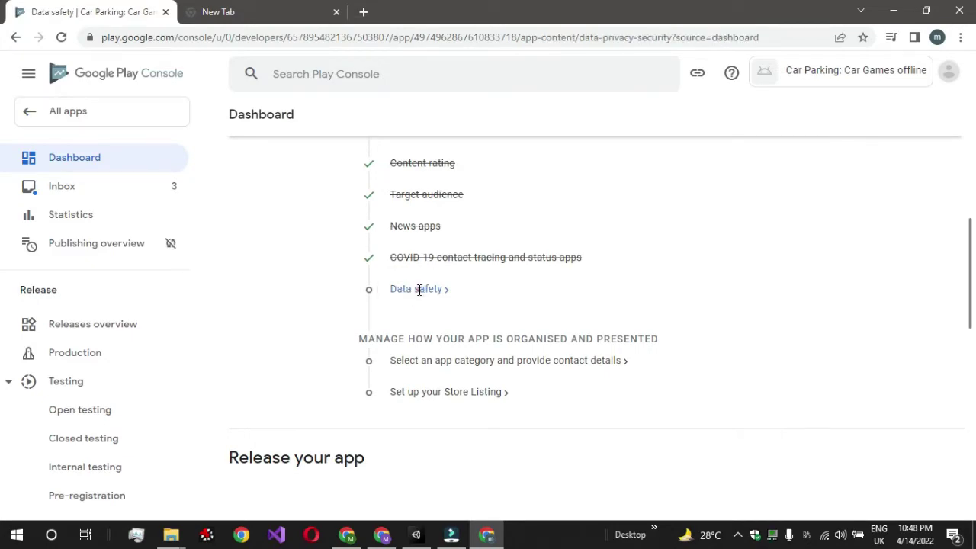
pyautogui.scroll(-3, 344, 298)
pyautogui.scroll(-3, 344, 296)
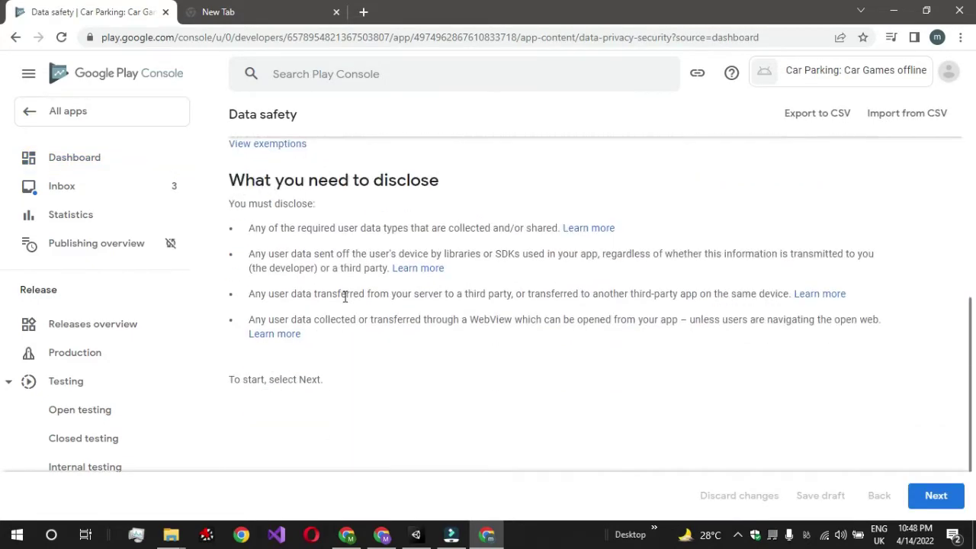
pyautogui.click(936, 496)
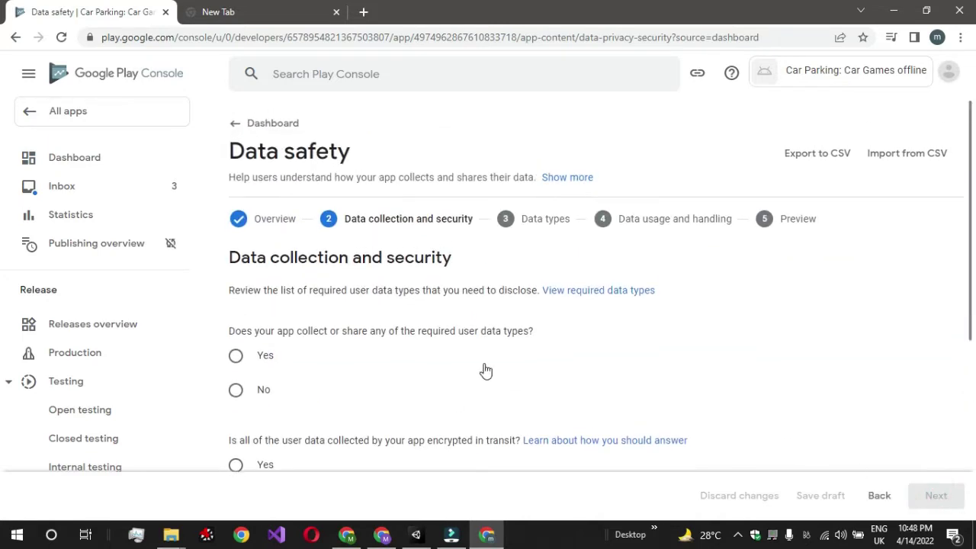
pyautogui.click(236, 389)
pyautogui.scroll(-2, 237, 392)
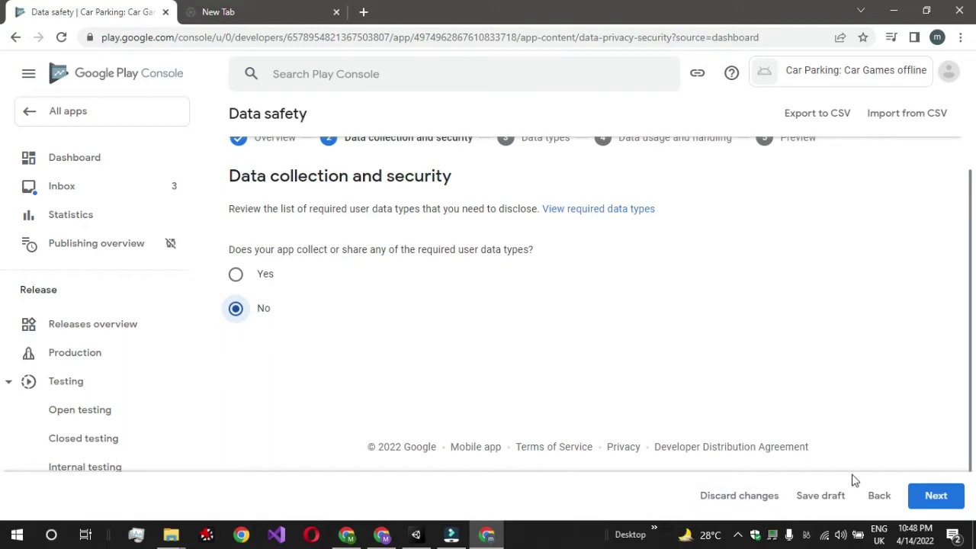
pyautogui.click(933, 496)
# - Go to the privacy policy page from the Data safety preview, discarding the unsaved form changes
pyautogui.scroll(-5, 483, 403)
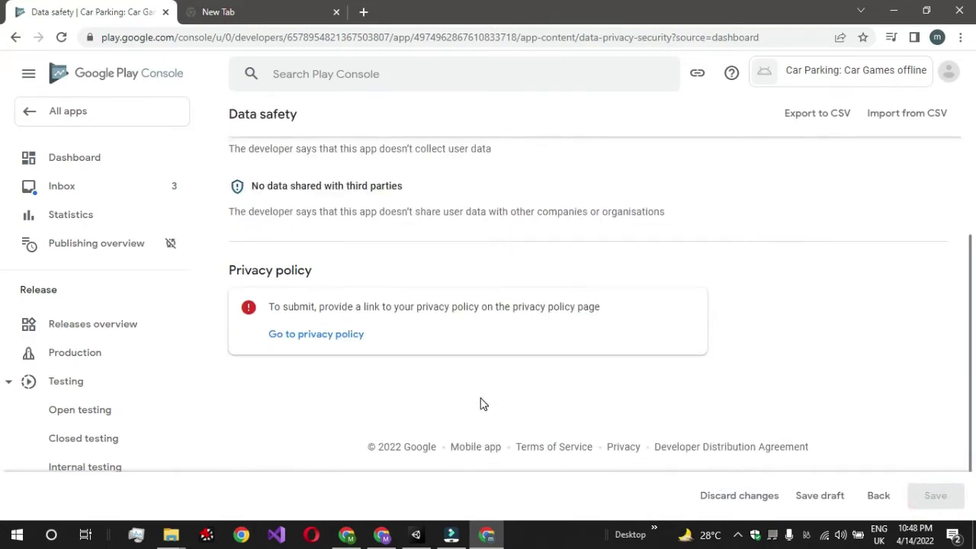
pyautogui.click(350, 338)
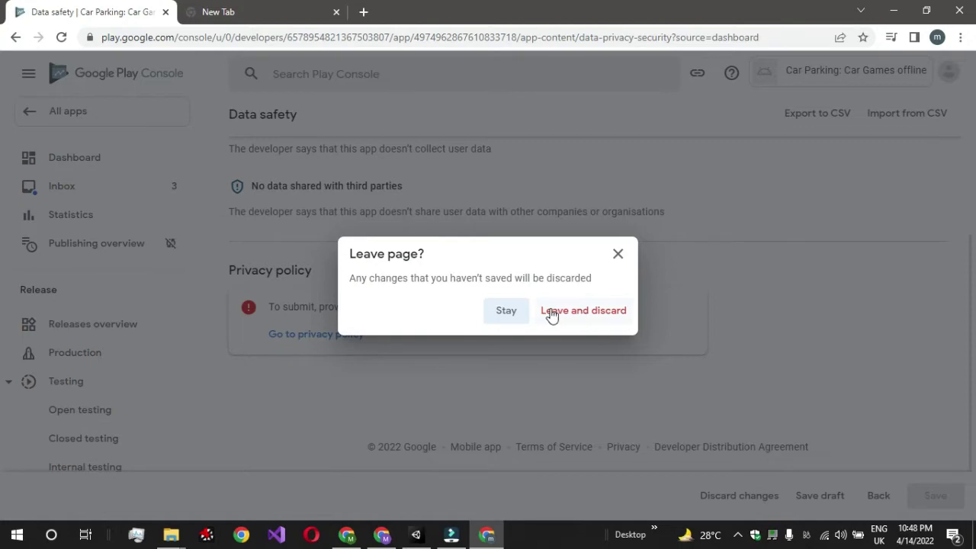
pyautogui.click(552, 313)
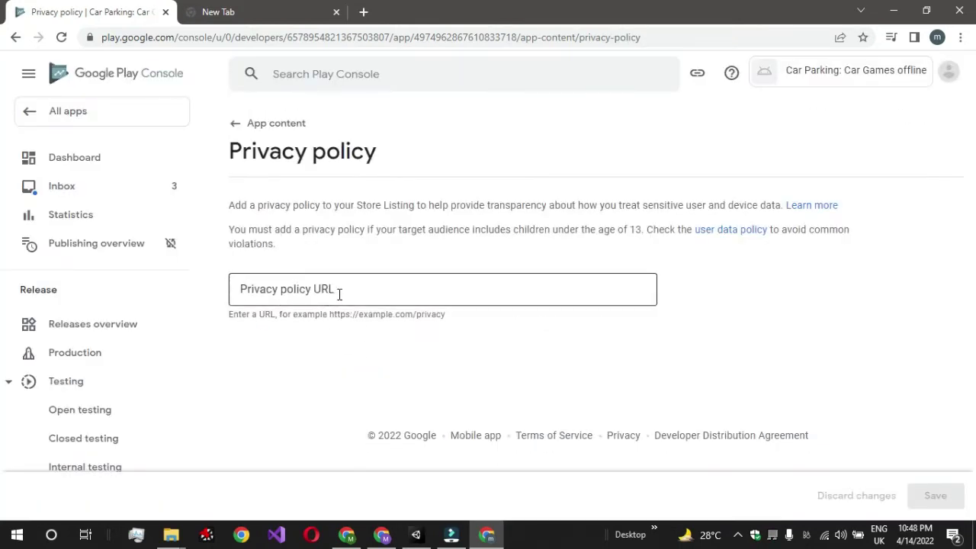
# - Load markhorgamestudios.com in the other browser tab and go to its Privacy Policy For Games page
pyautogui.click(267, 9)
pyautogui.click(220, 34)
pyautogui.write('markhorgamestudios.com')
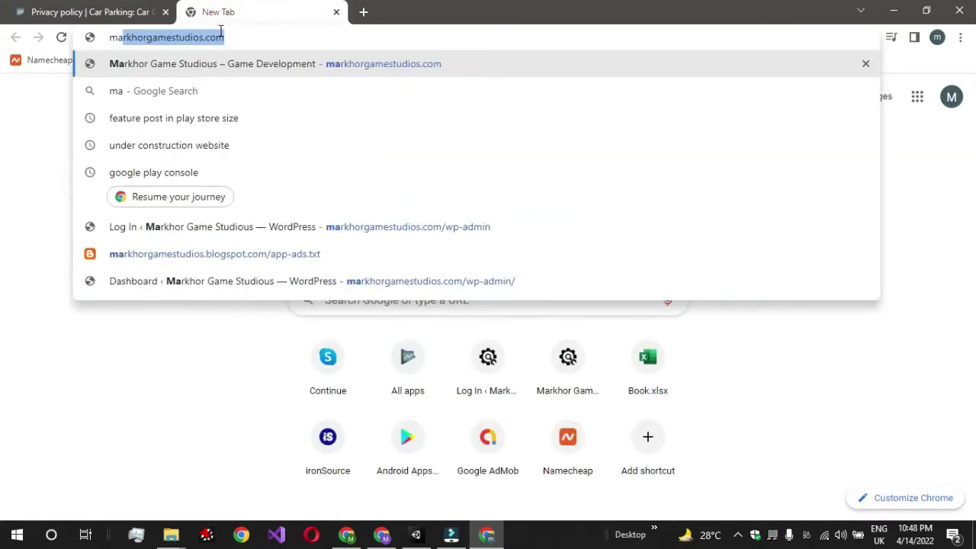
pyautogui.press('End')
pyautogui.press('Return')
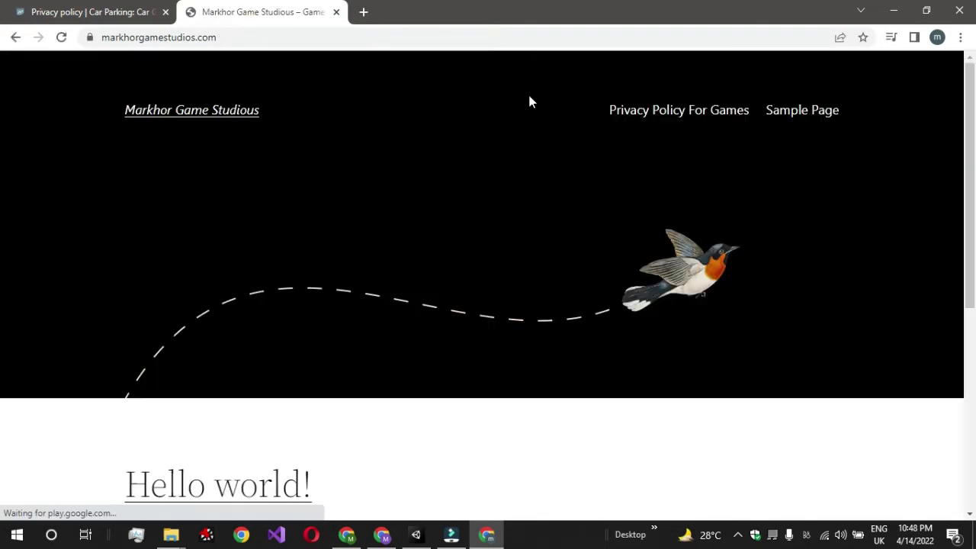
pyautogui.click(697, 107)
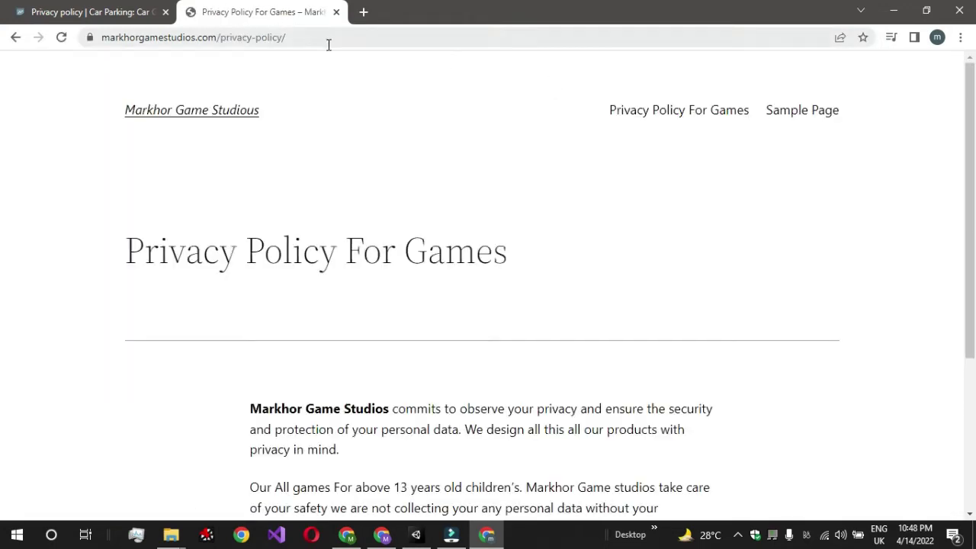
pyautogui.click(328, 43)
pyautogui.click(29, 13)
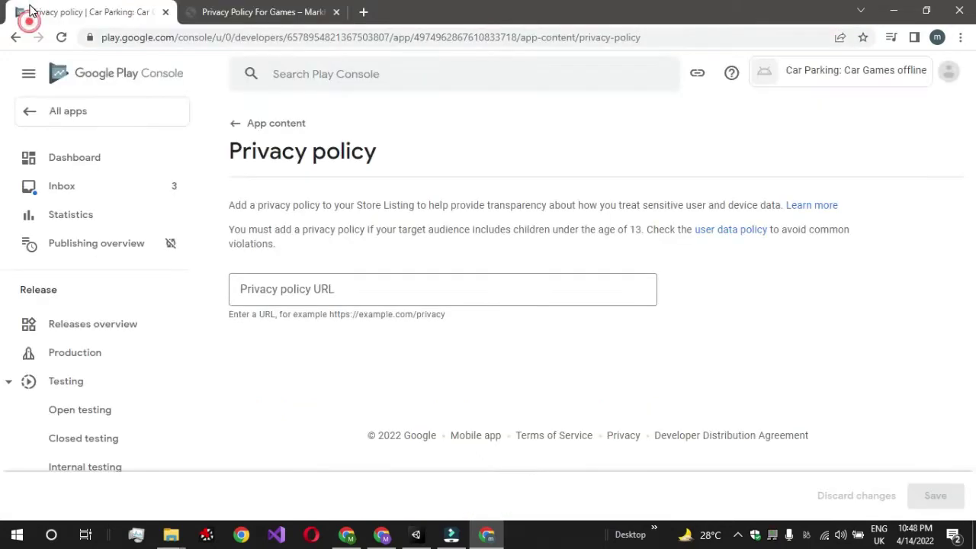
pyautogui.click(306, 280)
pyautogui.write('https://markhorgamestudios.com/privacy-policy/')
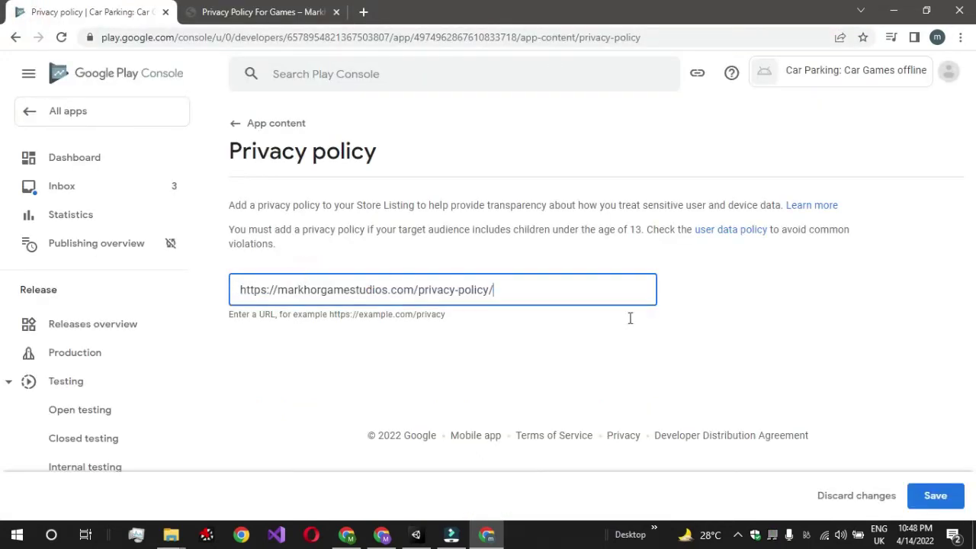
pyautogui.click(949, 503)
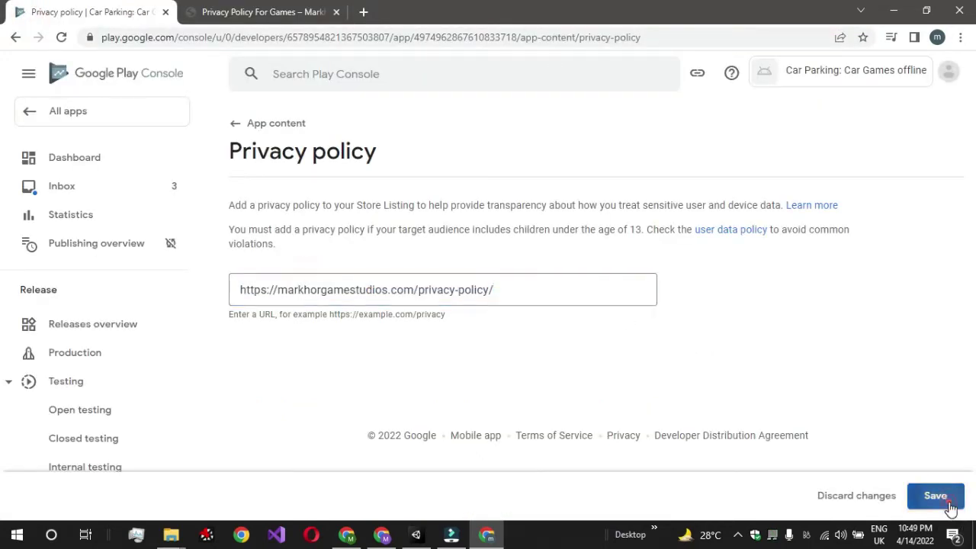
pyautogui.click(257, 10)
pyautogui.click(69, 10)
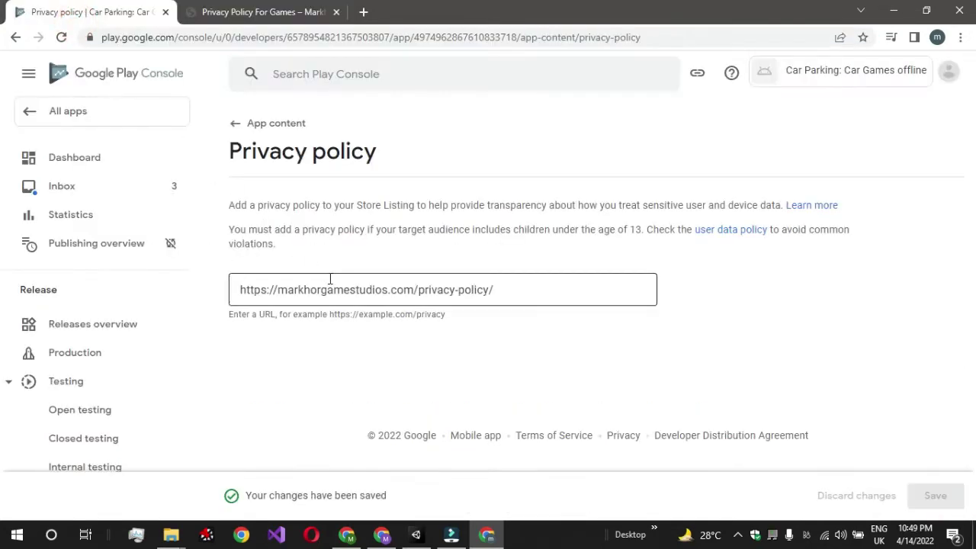
# - Return to App content, start the Data safety questionnaire and read through its overview
pyautogui.click(237, 126)
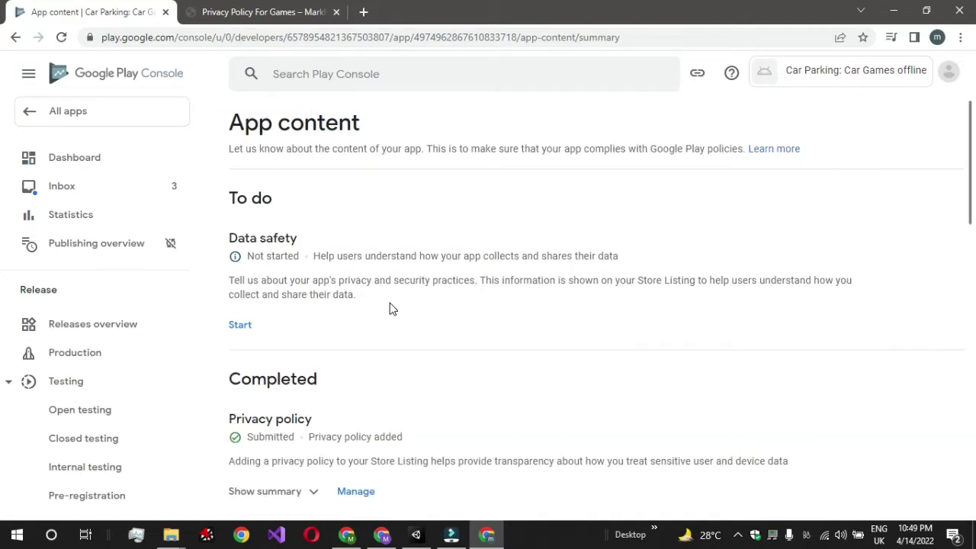
pyautogui.click(246, 325)
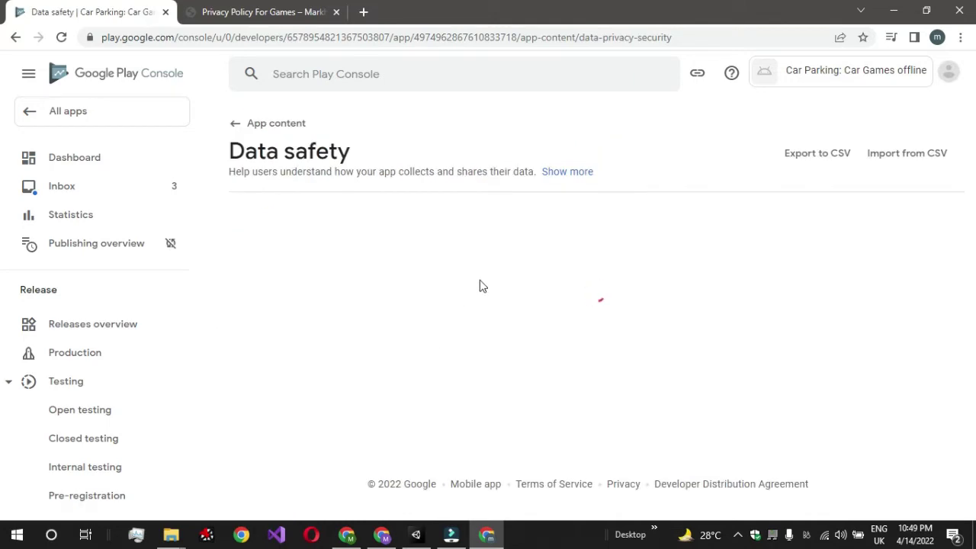
pyautogui.scroll(-3, 480, 280)
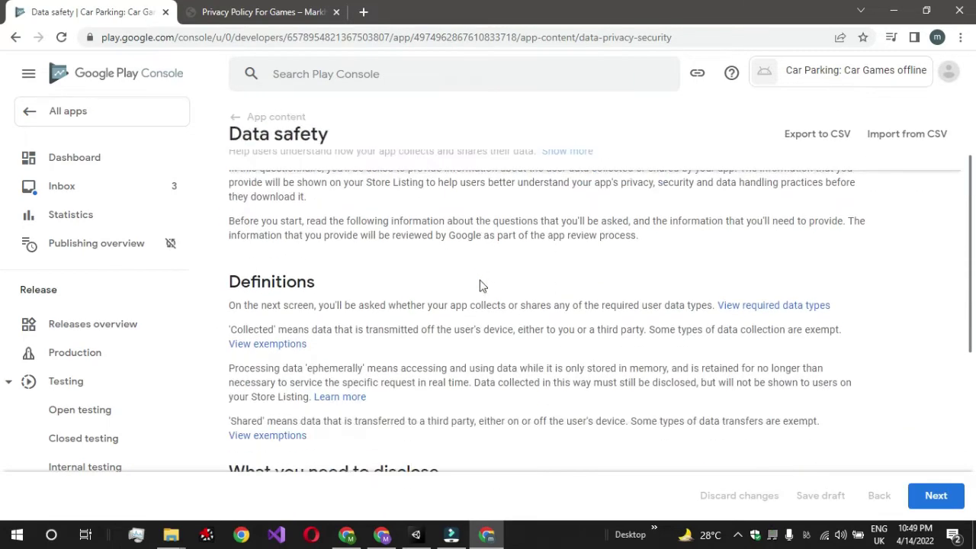
pyautogui.scroll(-3, 480, 280)
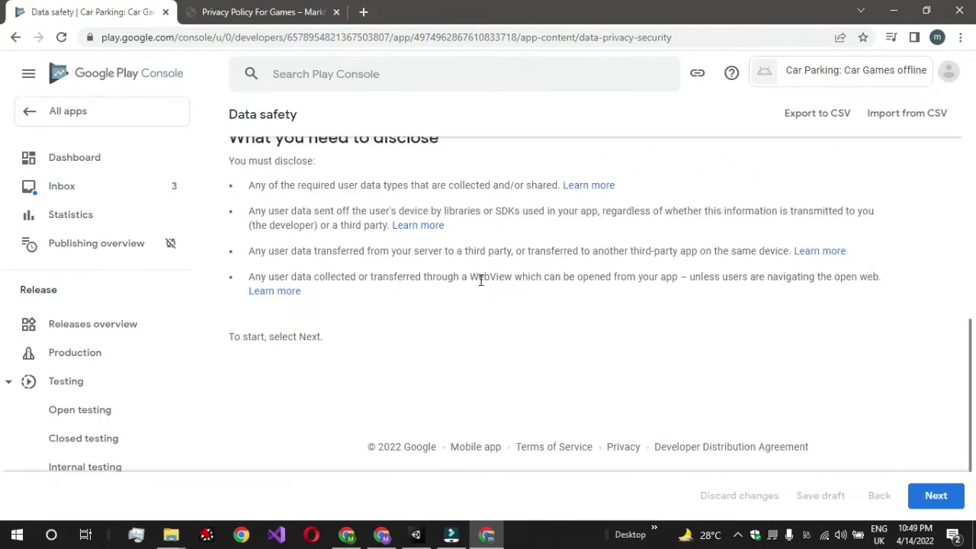
pyautogui.scroll(6, 480, 280)
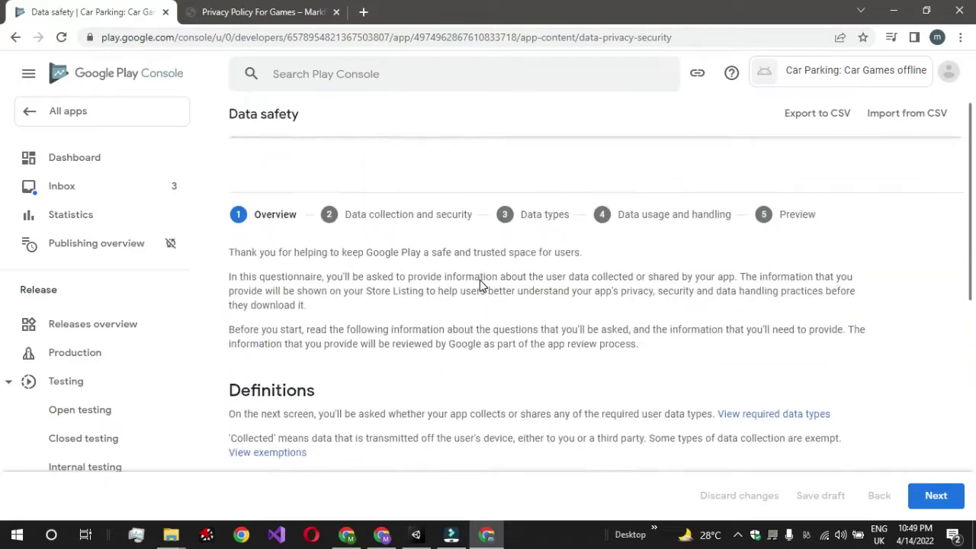
# - Answer "No" to collecting or sharing required user data types, continue to the Data safety preview and save
pyautogui.click(935, 495)
pyautogui.scroll(-1, 311, 310)
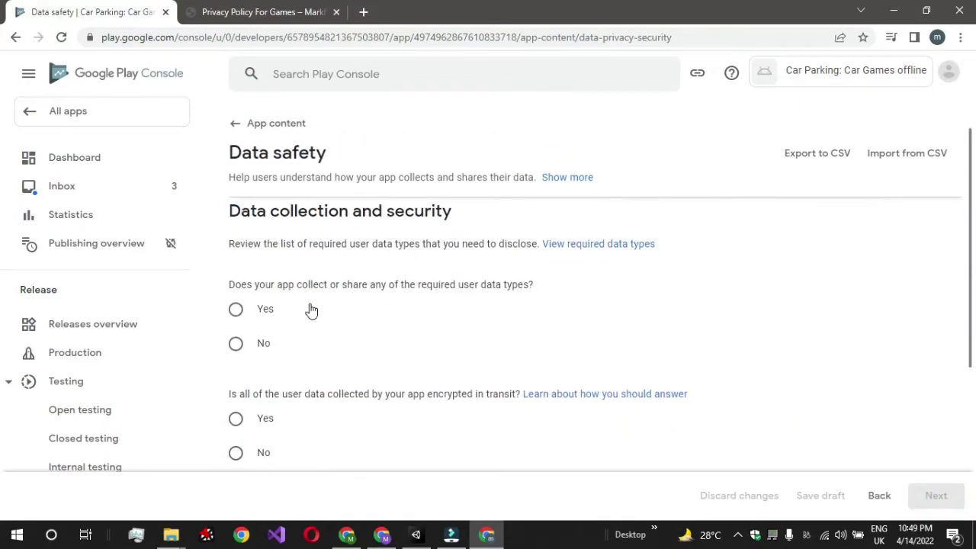
pyautogui.click(241, 344)
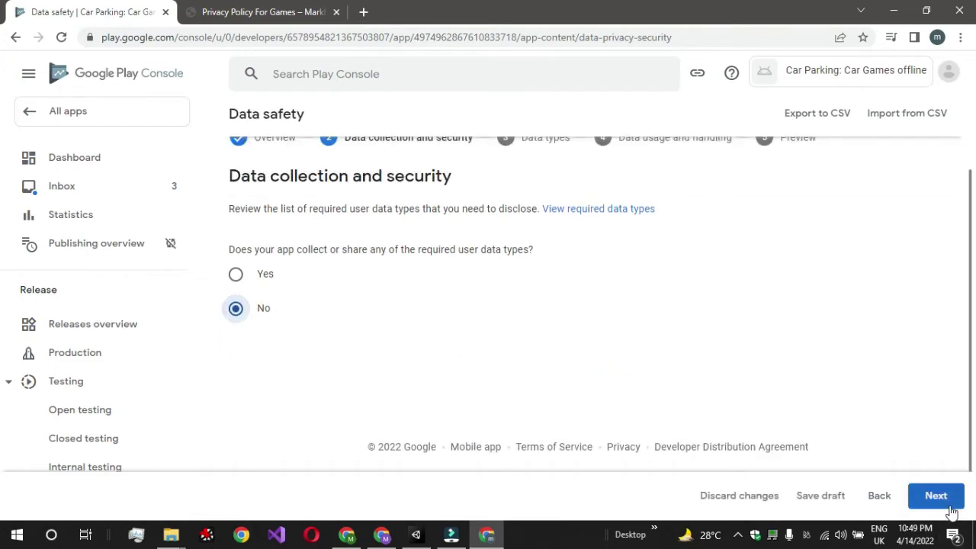
pyautogui.click(950, 511)
pyautogui.click(945, 509)
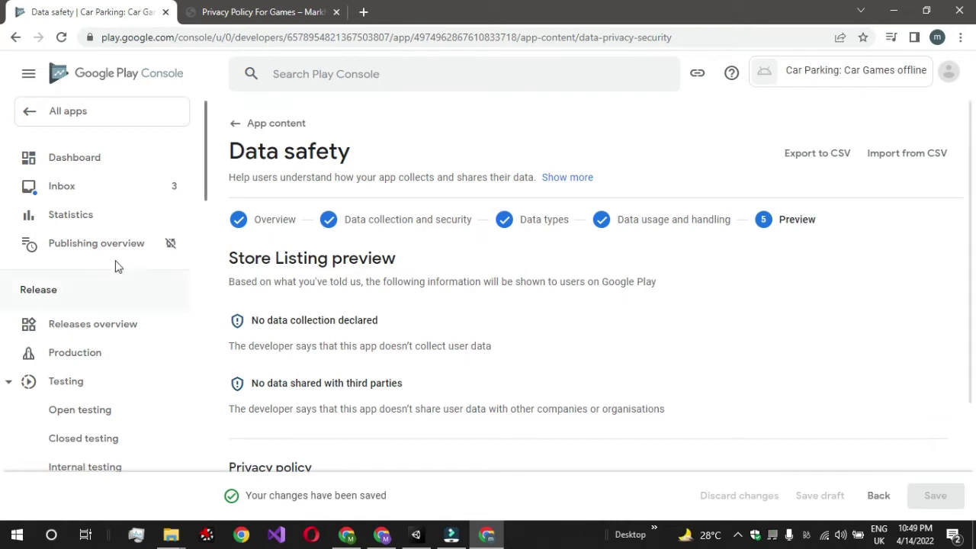
# - Review the completed App content declarations, then reopen the "Car Parking: Car Games offline" dashboard from the list of all apps
pyautogui.click(232, 123)
pyautogui.scroll(-4, 306, 226)
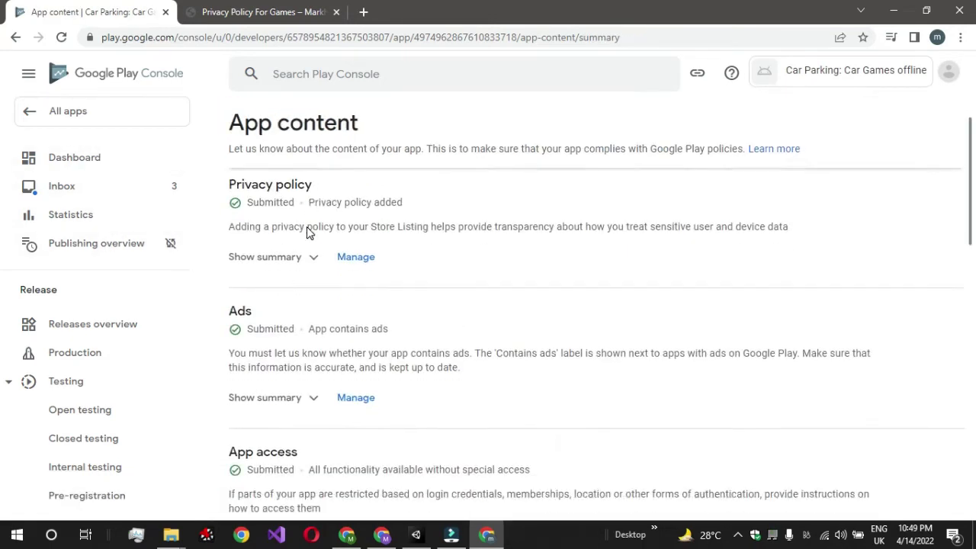
pyautogui.scroll(-8, 307, 227)
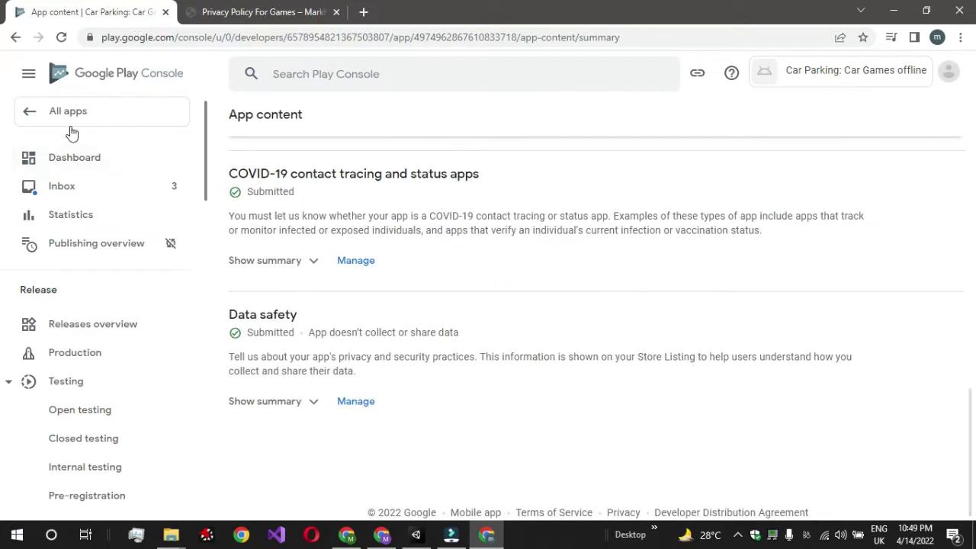
pyautogui.click(33, 112)
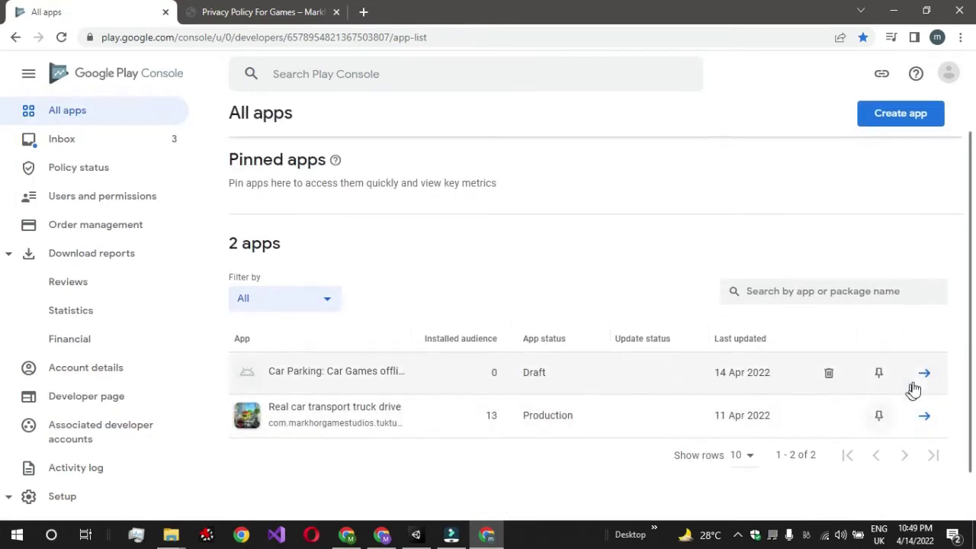
pyautogui.click(925, 380)
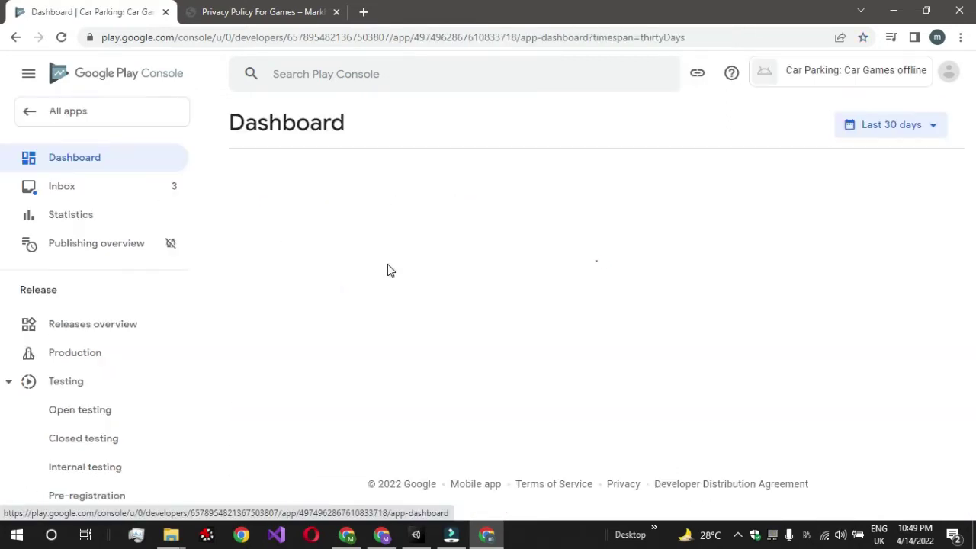
pyautogui.scroll(-5, 387, 347)
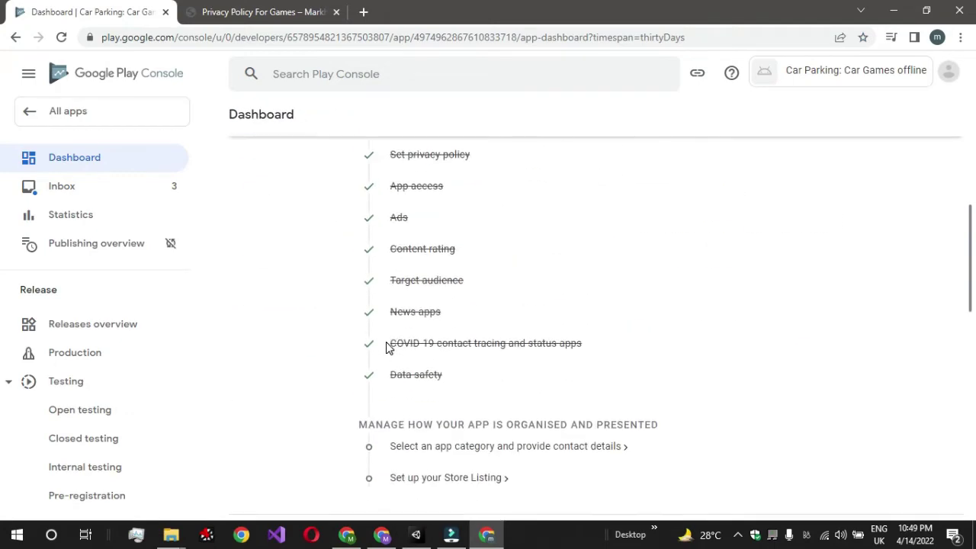
pyautogui.scroll(-1, 463, 405)
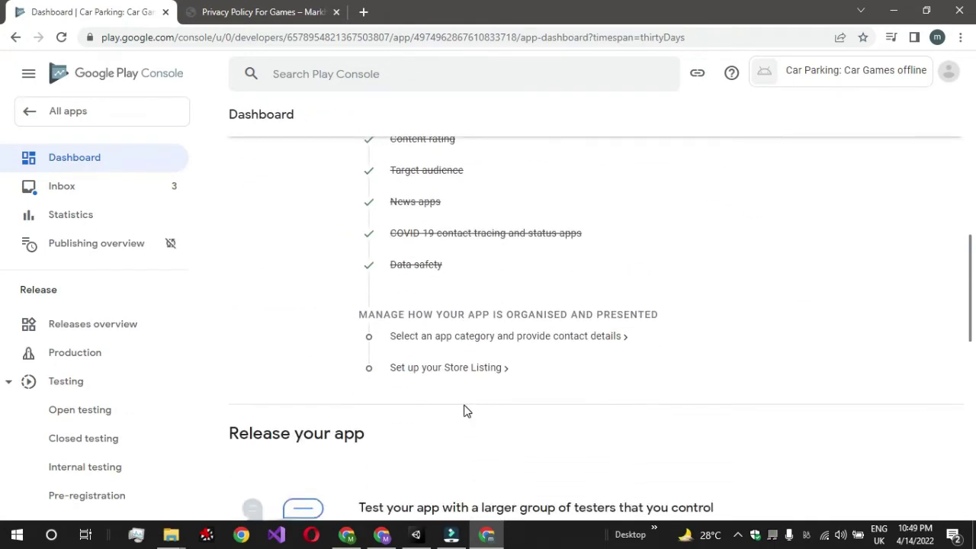
# - In the app category and contact details task, set the application type to App and the category to Weather
pyautogui.click(472, 336)
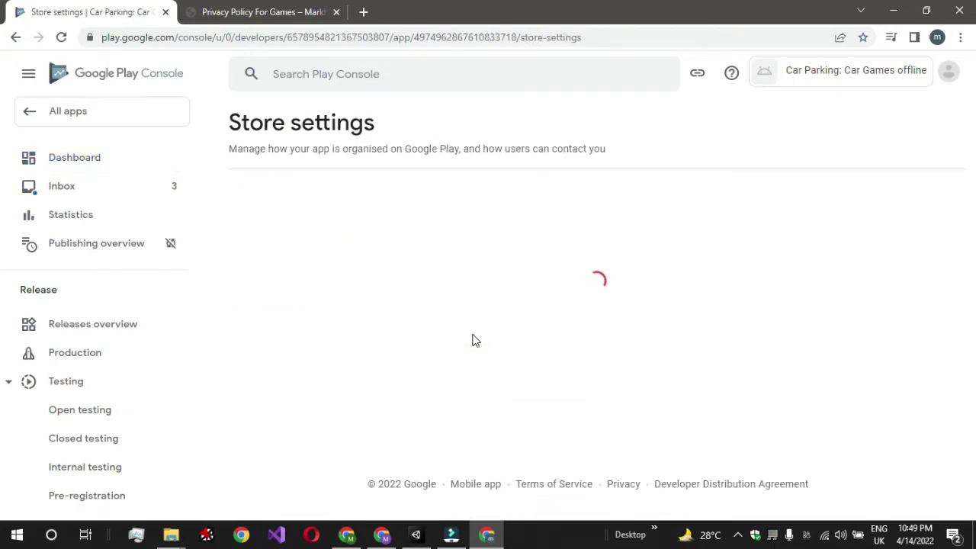
pyautogui.click(508, 311)
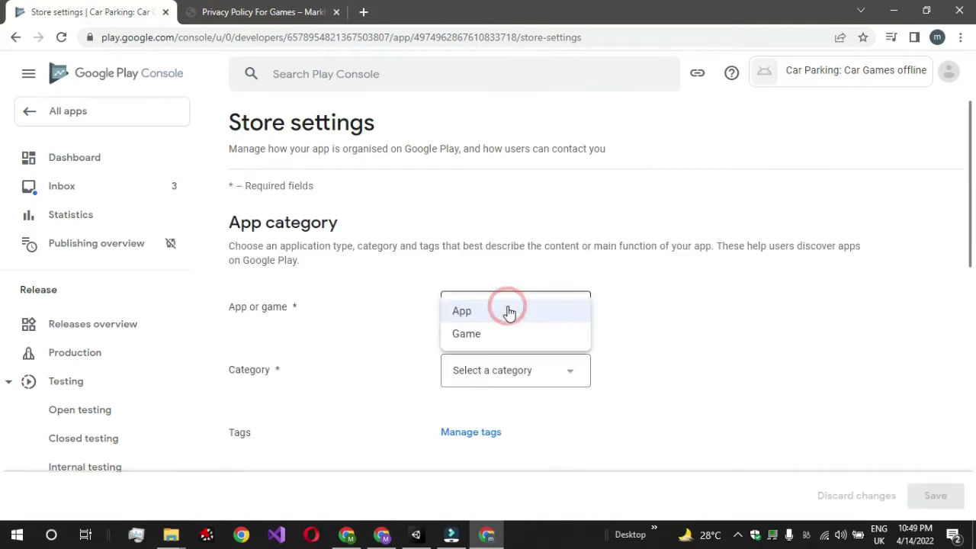
pyautogui.click(508, 310)
pyautogui.click(490, 372)
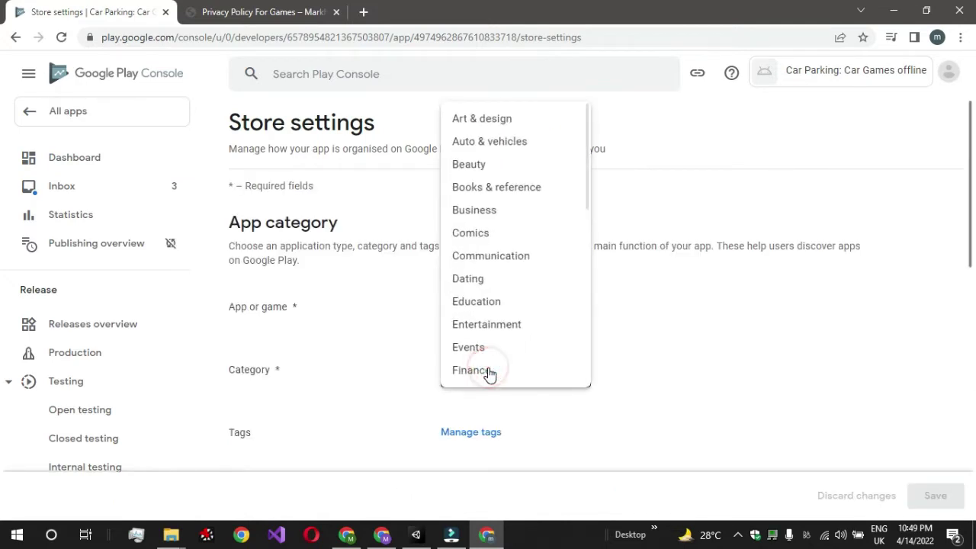
pyautogui.scroll(-6, 490, 373)
pyautogui.click(491, 375)
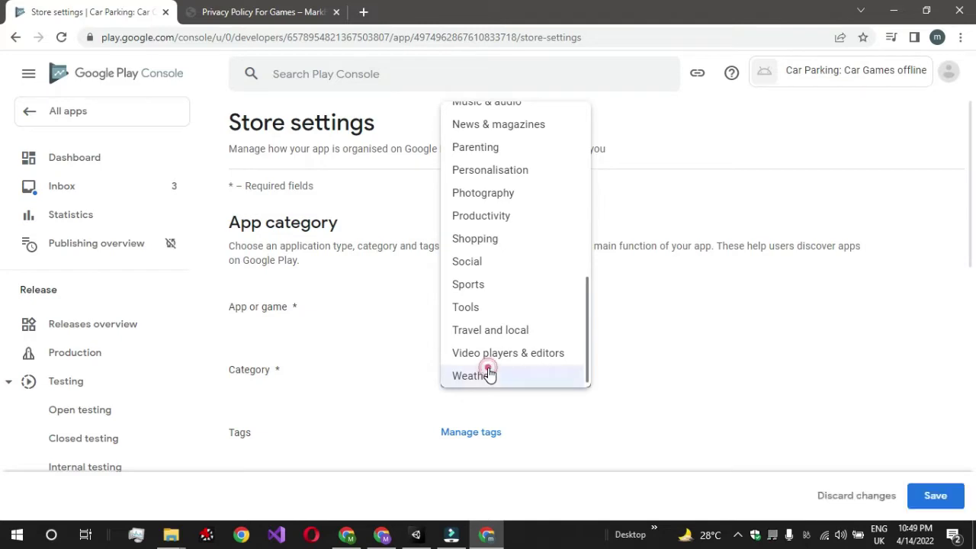
pyautogui.scroll(-1, 474, 347)
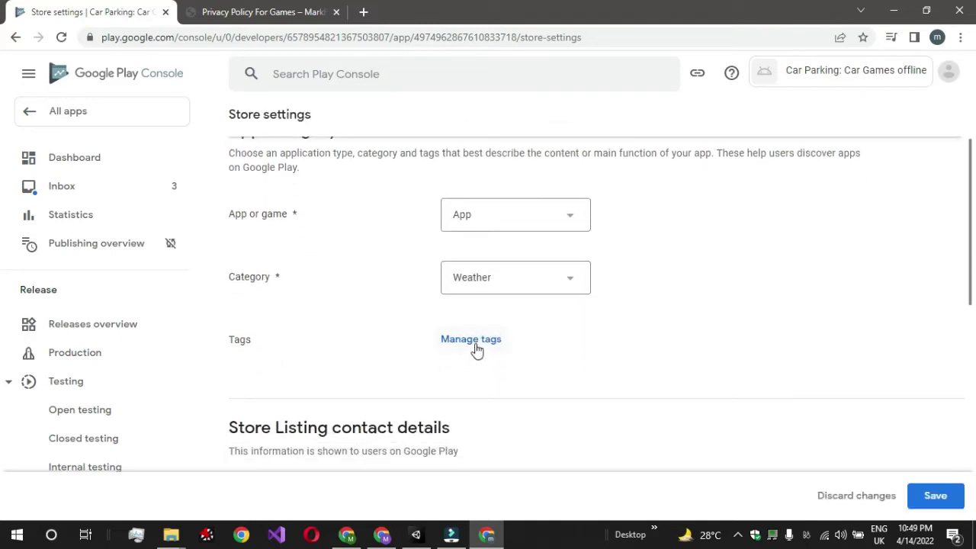
# - Search the store tags for "wea" and select the Weather tag
pyautogui.click(476, 343)
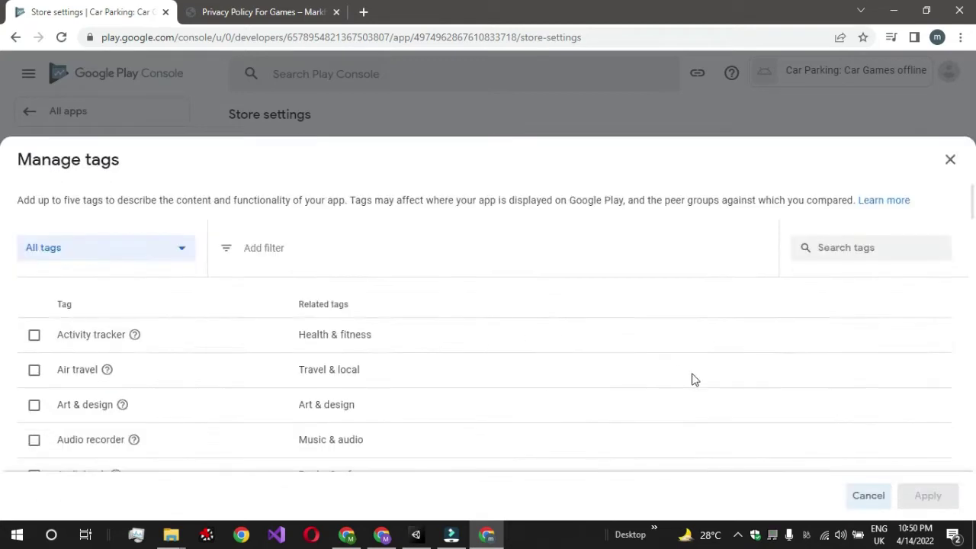
pyautogui.click(857, 244)
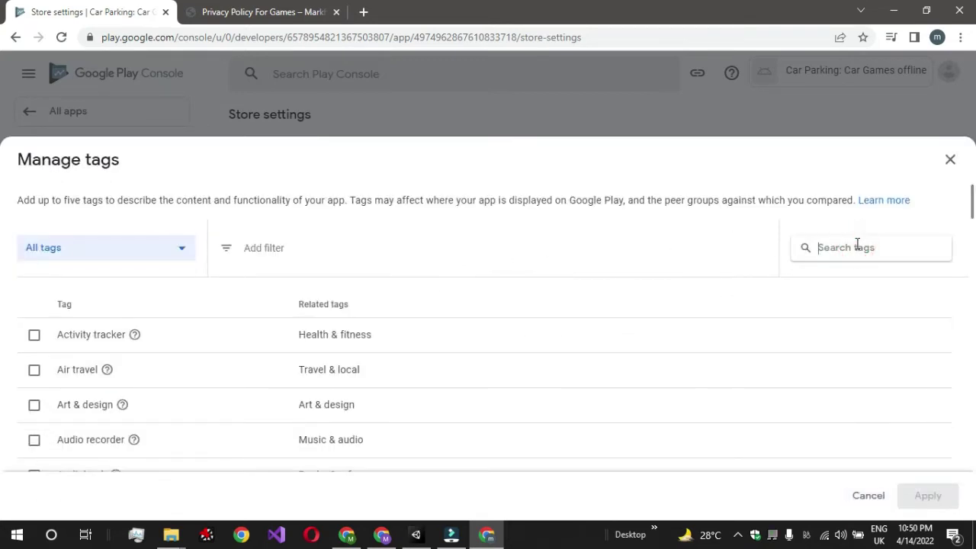
pyautogui.write('wea')
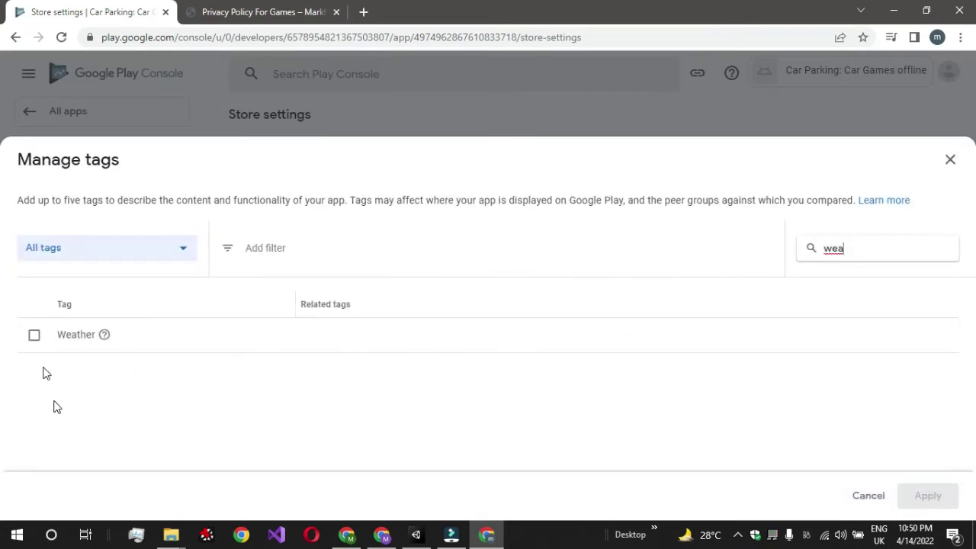
pyautogui.click(33, 335)
# - Clear the "wea" tag search, look through the complete tag list, and apply the Weather tag selection
pyautogui.click(356, 247)
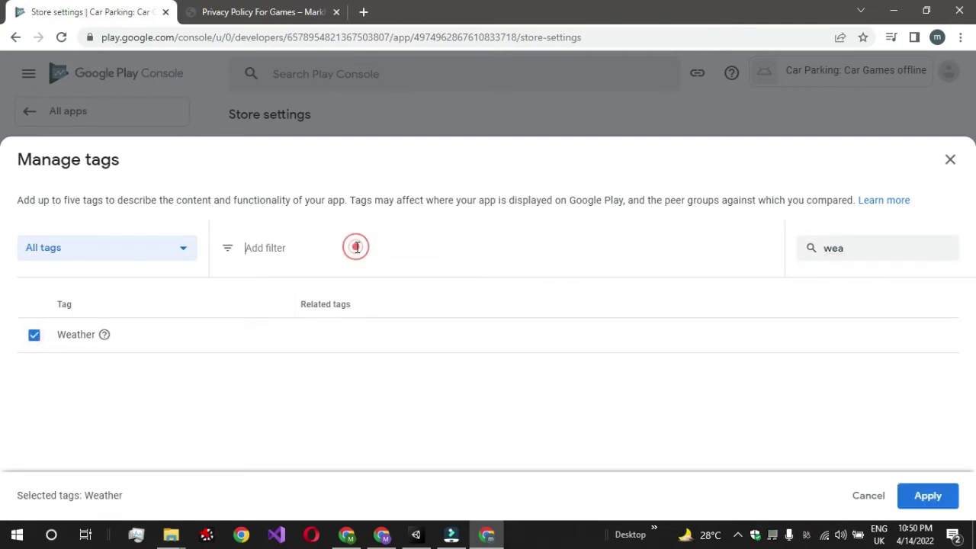
pyautogui.doubleClick(851, 250)
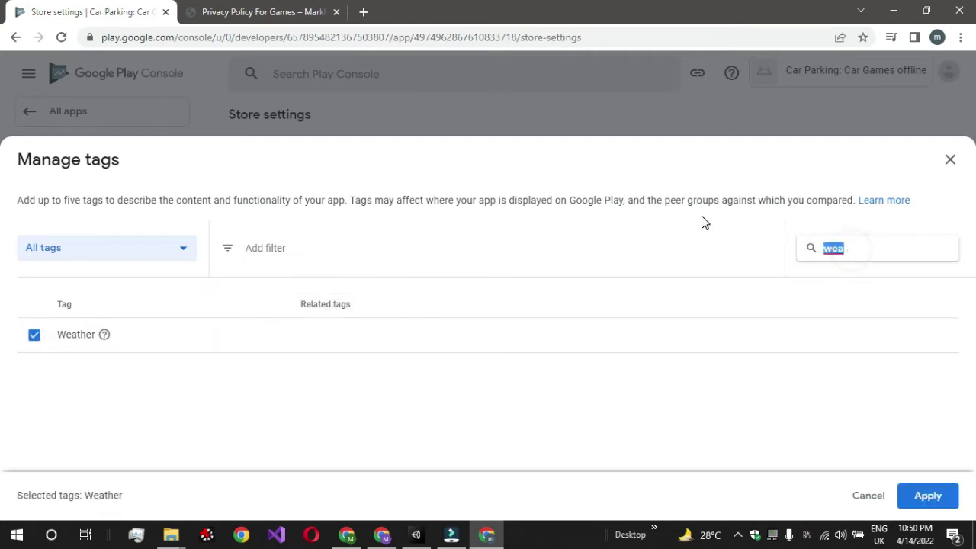
pyautogui.press('BackSpace')
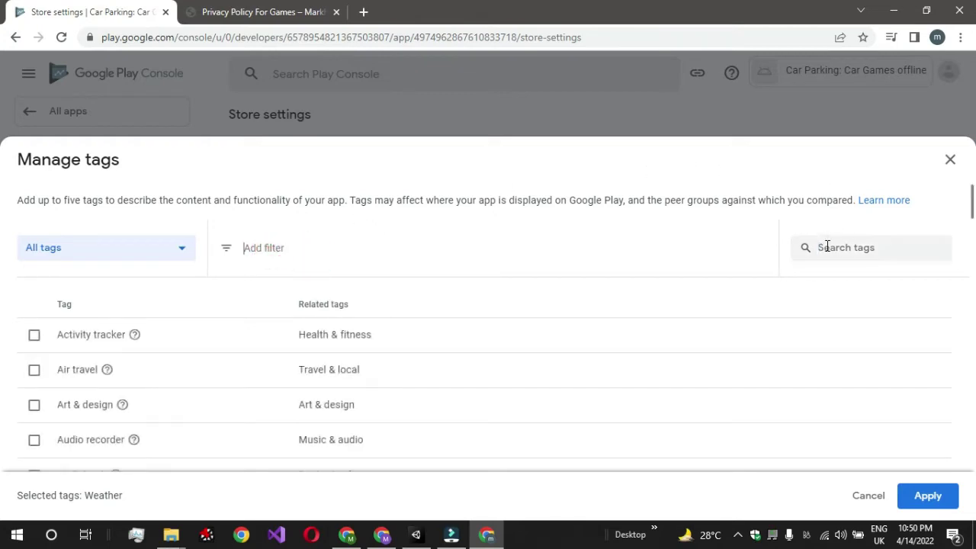
pyautogui.scroll(-5, 358, 344)
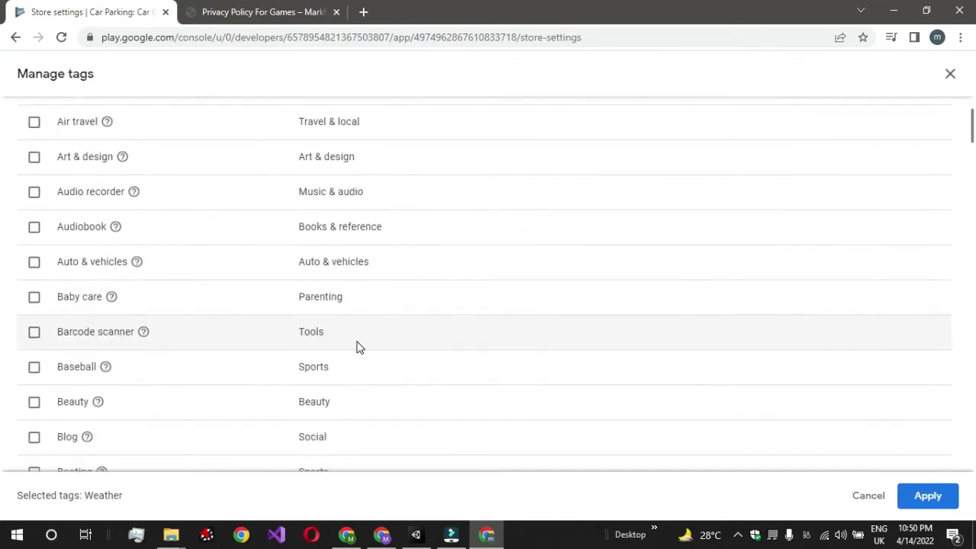
pyautogui.scroll(-4, 358, 347)
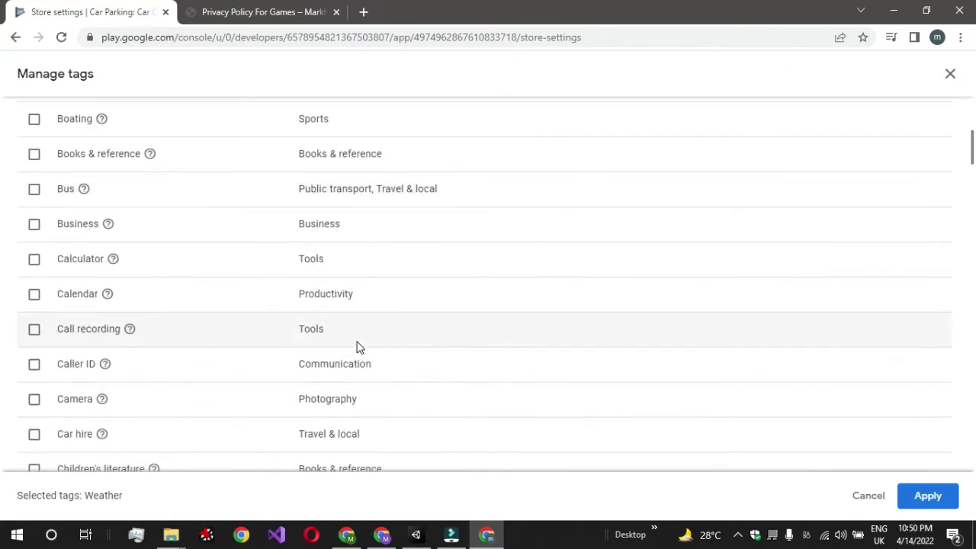
pyautogui.scroll(-6, 358, 347)
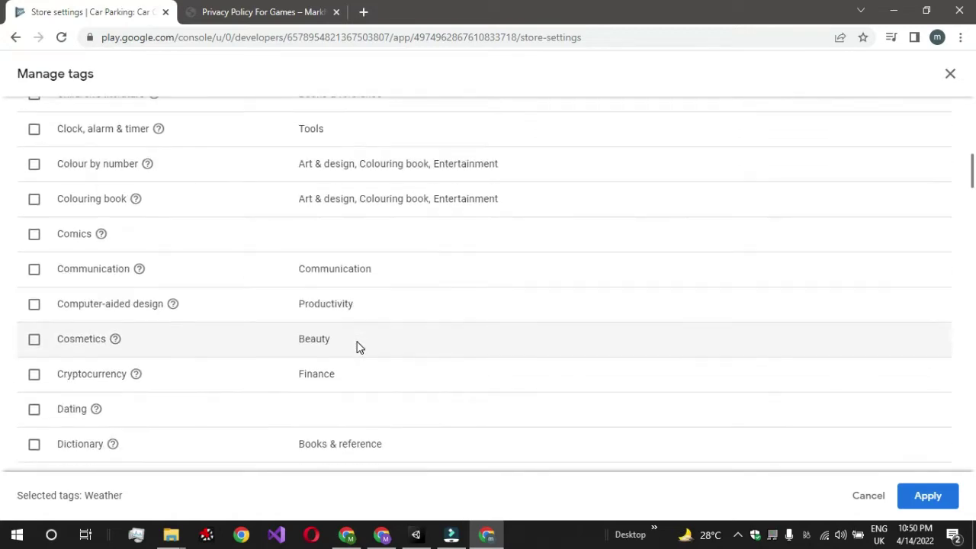
pyautogui.scroll(-9, 358, 347)
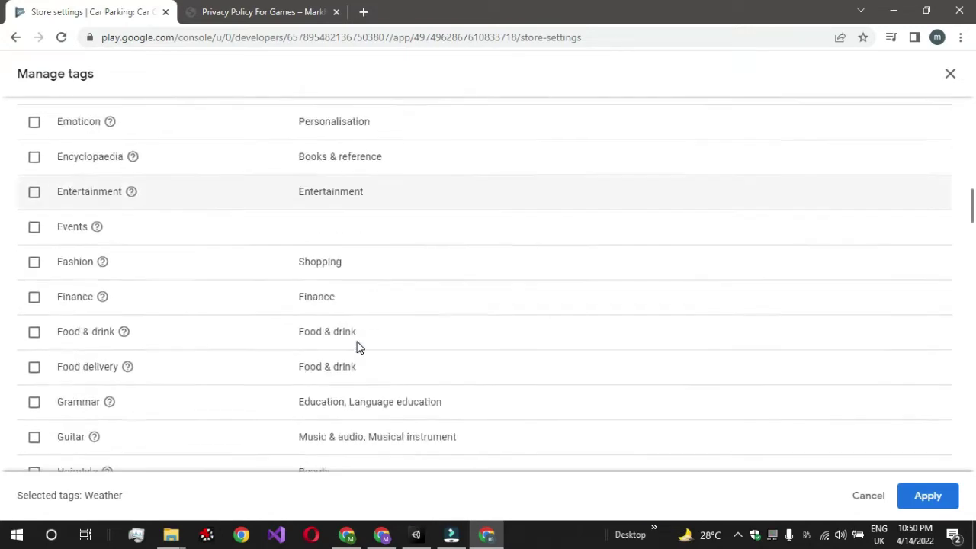
pyautogui.scroll(-12, 359, 347)
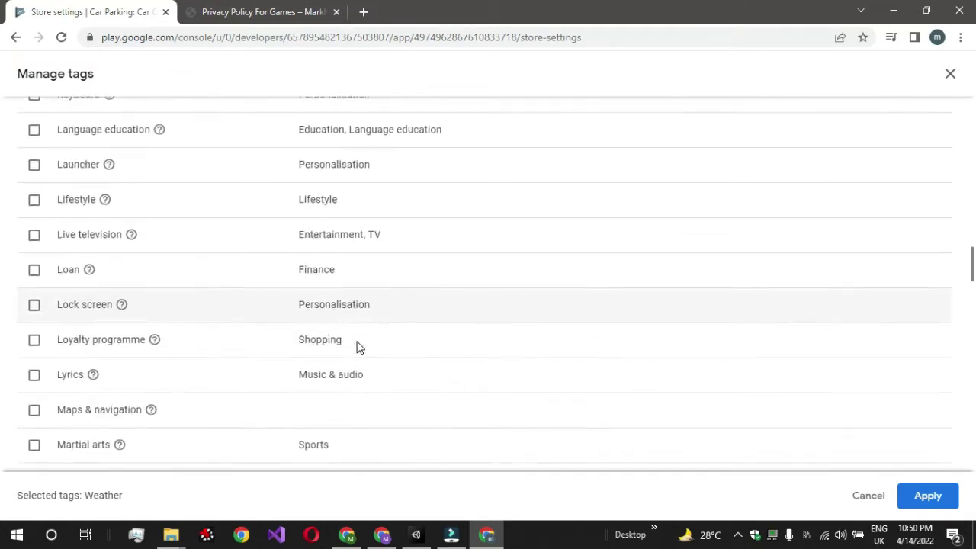
pyautogui.scroll(-20, 358, 347)
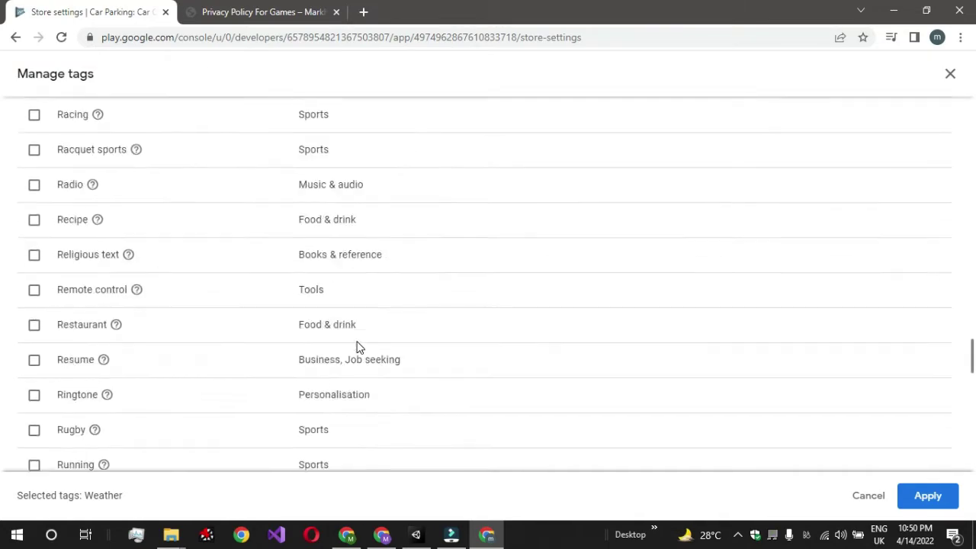
pyautogui.scroll(-5, 358, 347)
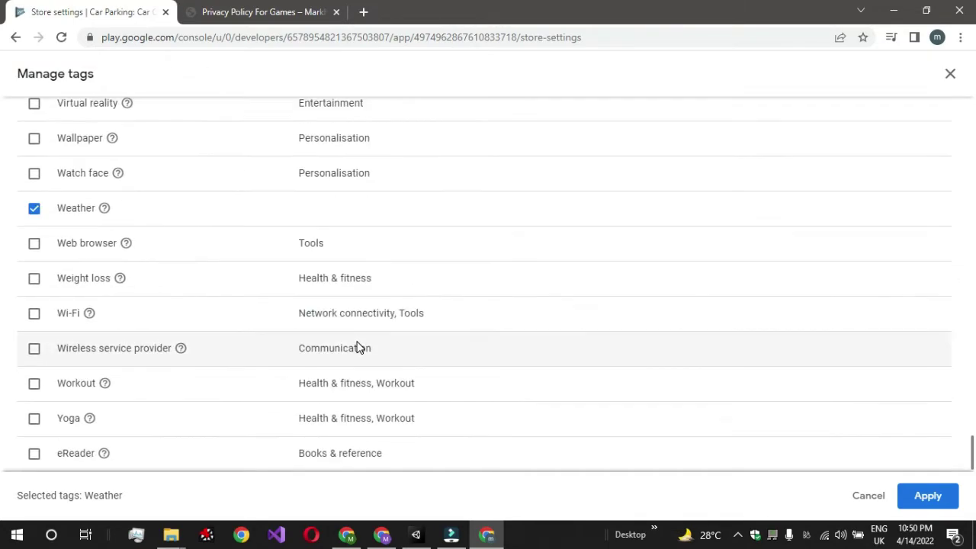
pyautogui.click(948, 497)
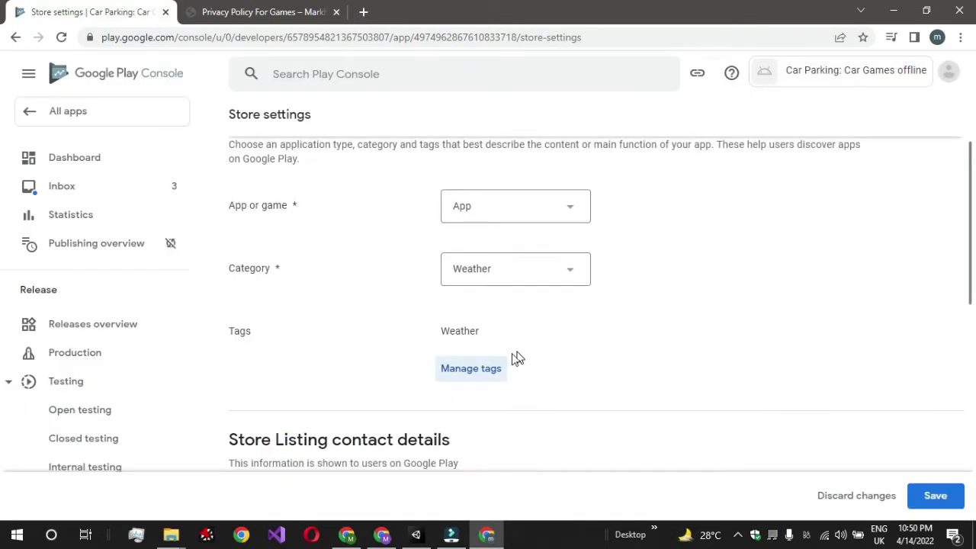
pyautogui.click(483, 369)
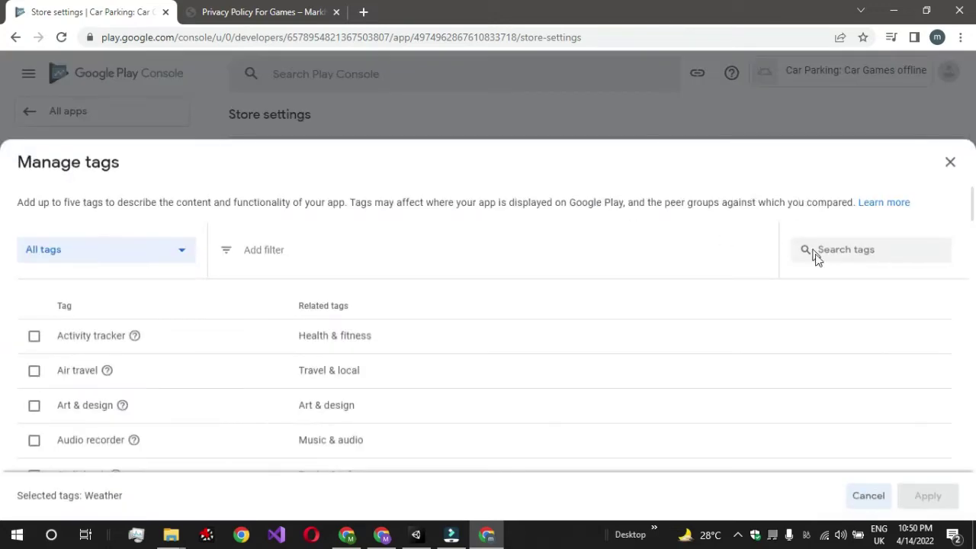
pyautogui.press('Escape')
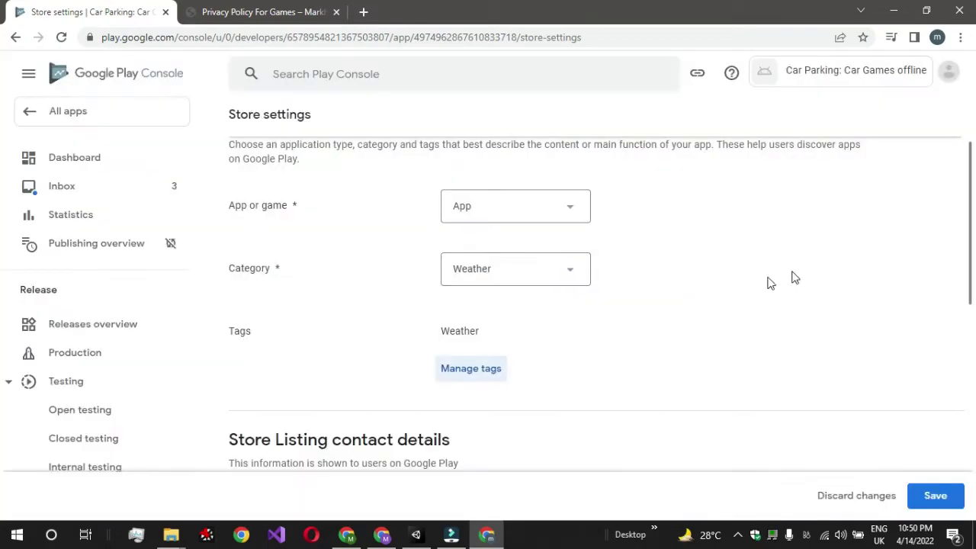
pyautogui.click(474, 380)
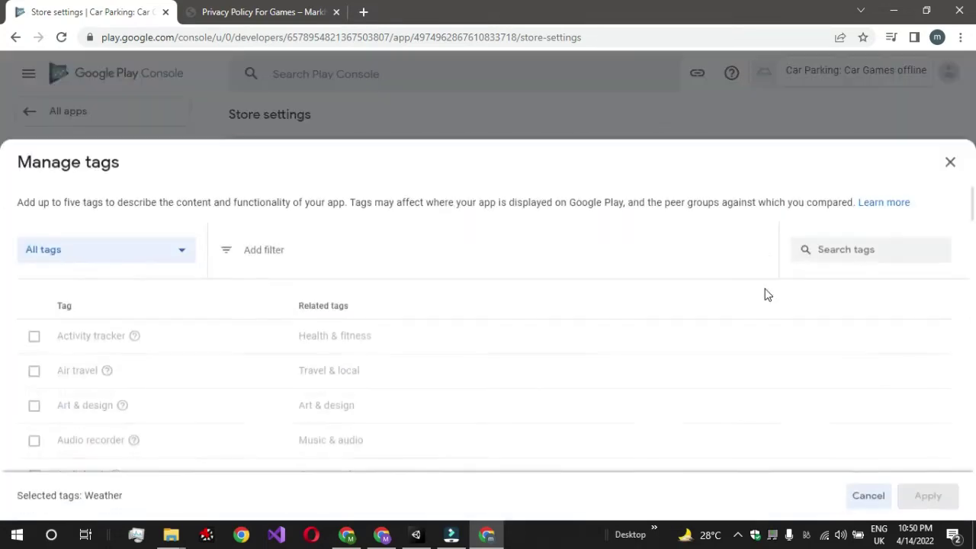
pyautogui.click(858, 253)
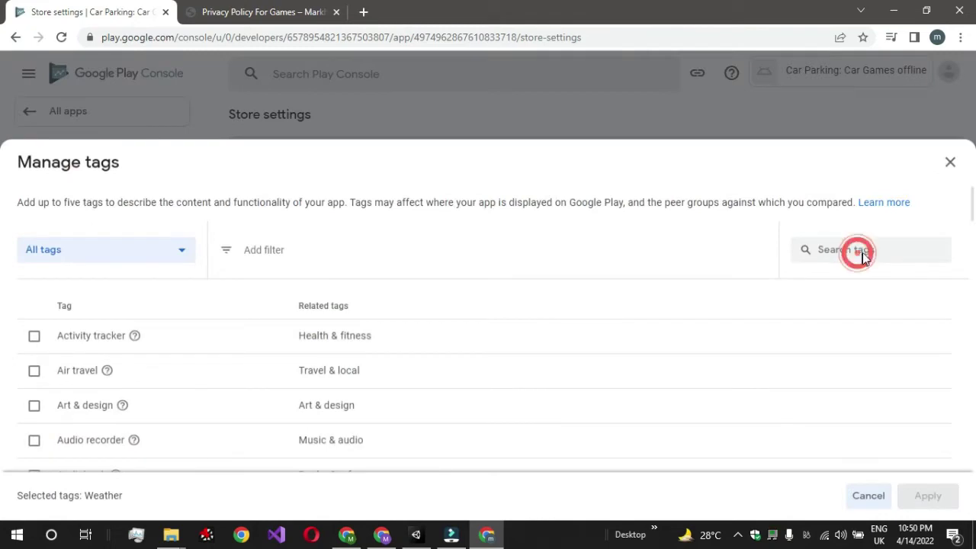
pyautogui.press('Escape')
pyautogui.click(256, 248)
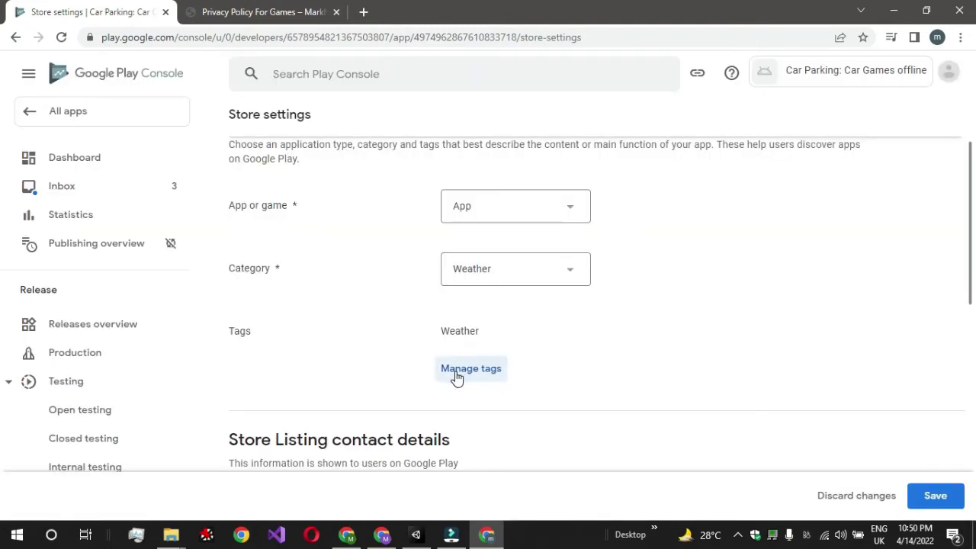
# - Search the store tags for "en", add the Entertainment tag, and apply the selection
pyautogui.click(456, 373)
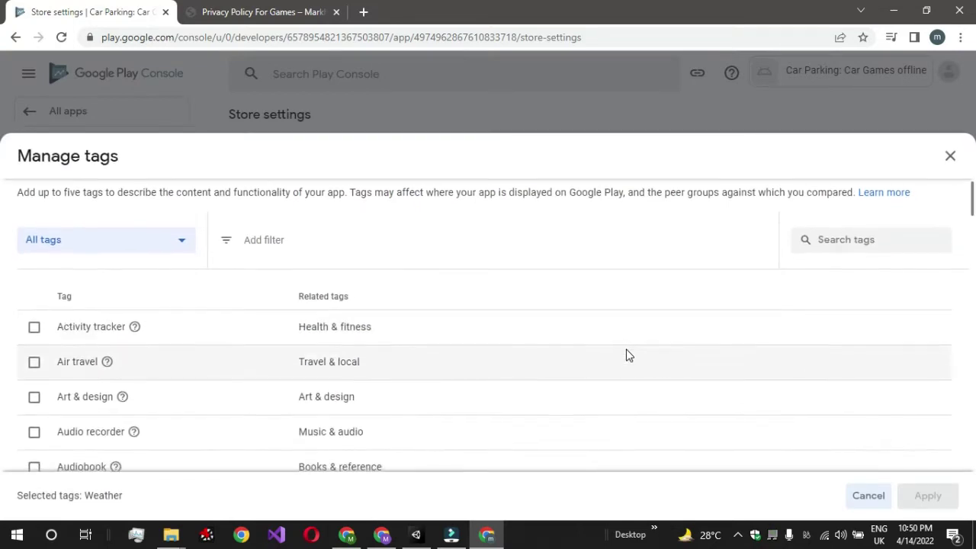
pyautogui.click(865, 235)
pyautogui.write('e')
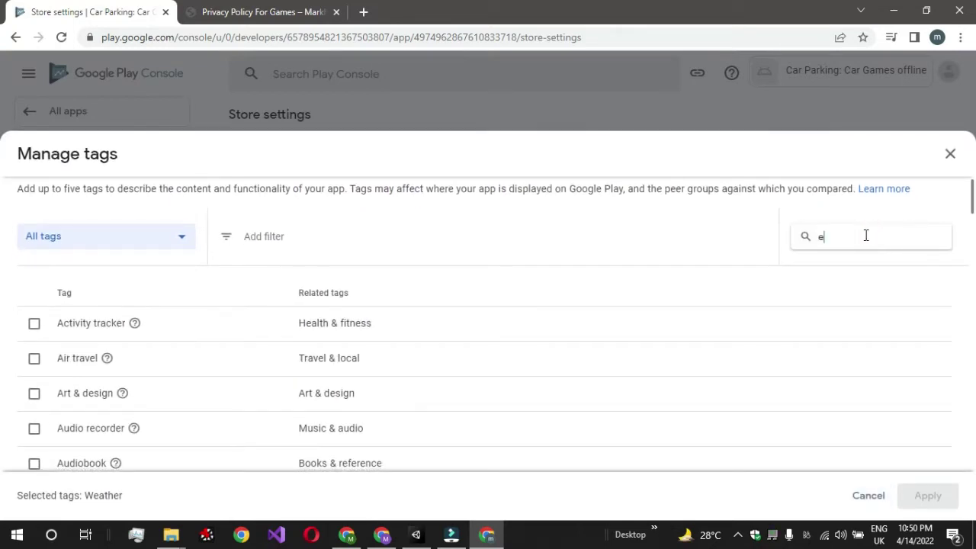
pyautogui.write('n')
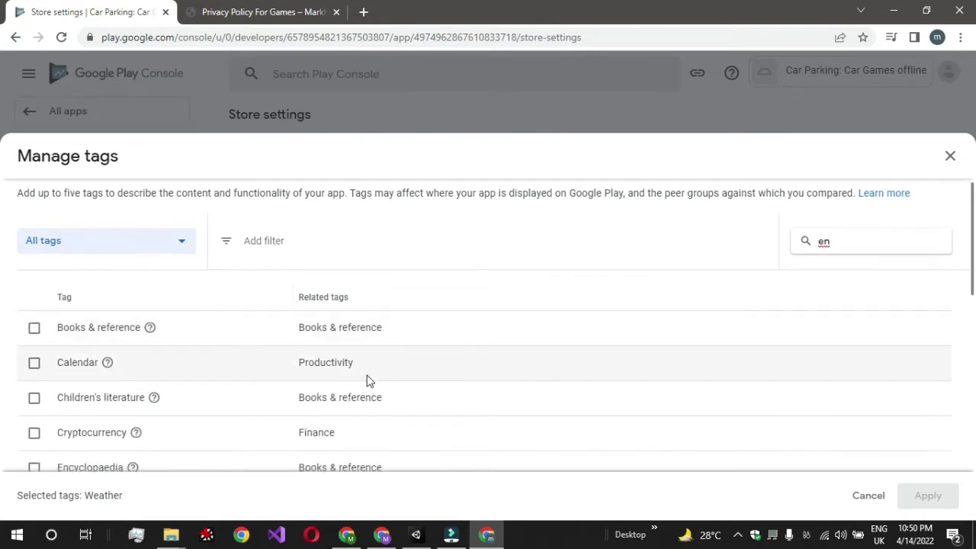
pyautogui.scroll(-2, 368, 379)
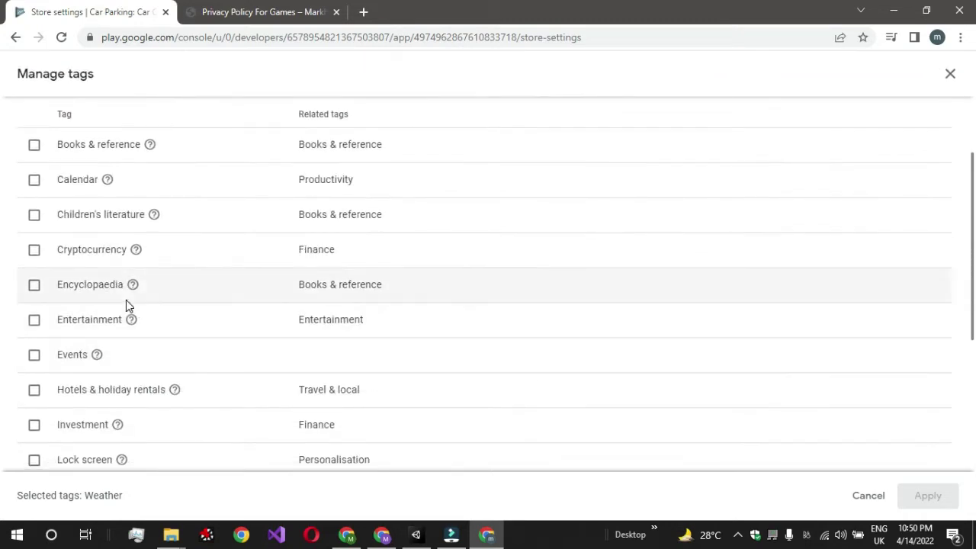
pyautogui.click(36, 321)
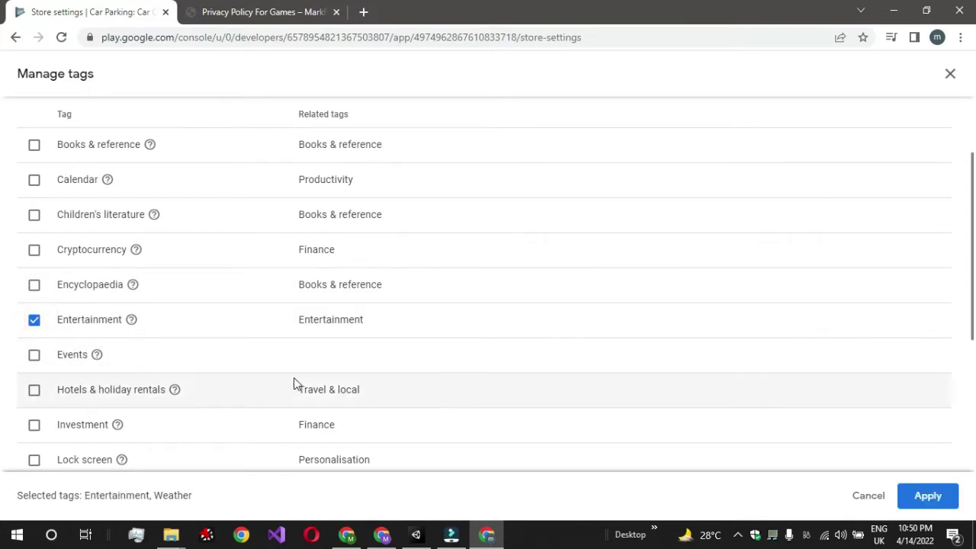
pyautogui.scroll(-3, 295, 381)
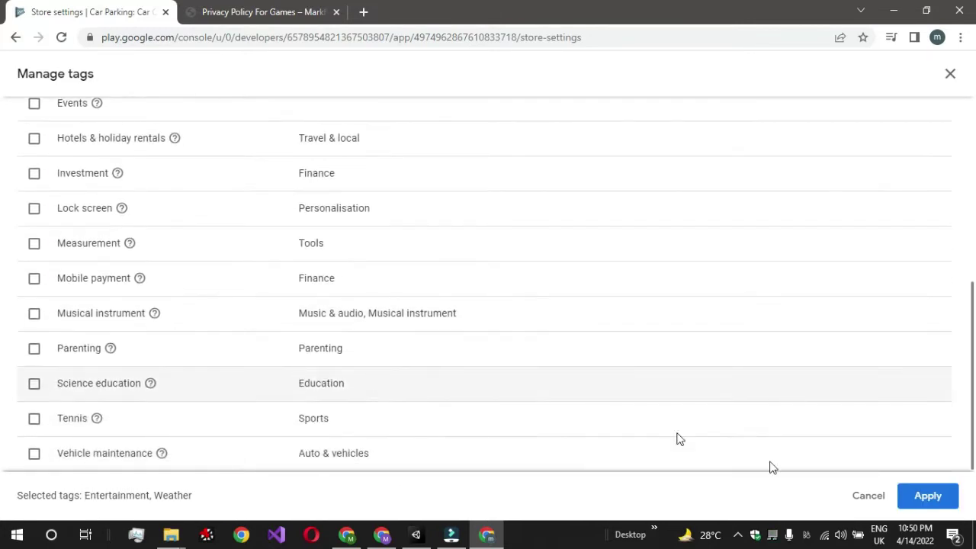
pyautogui.click(924, 496)
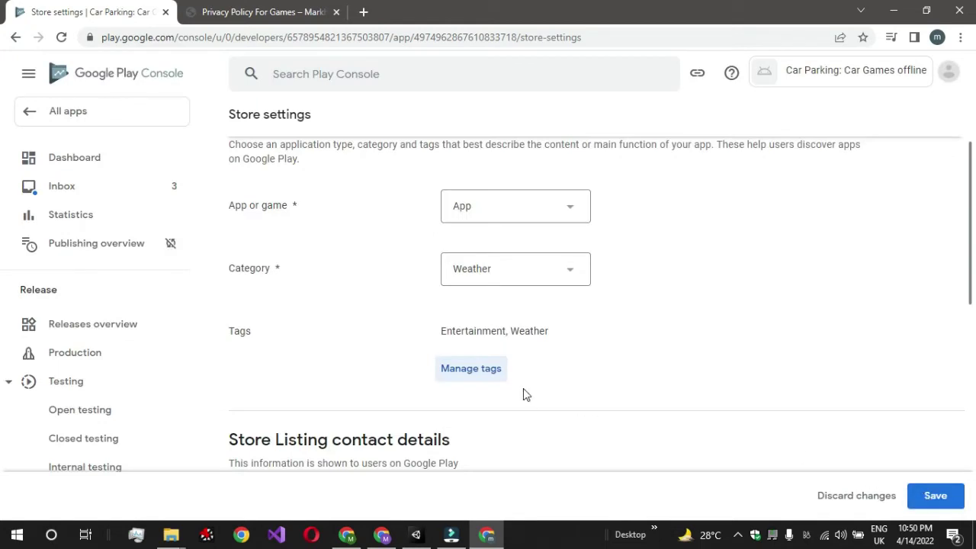
# - Enter the studio's contact e-mail address in the Store Listing contact details
pyautogui.scroll(-2, 523, 388)
pyautogui.click(525, 345)
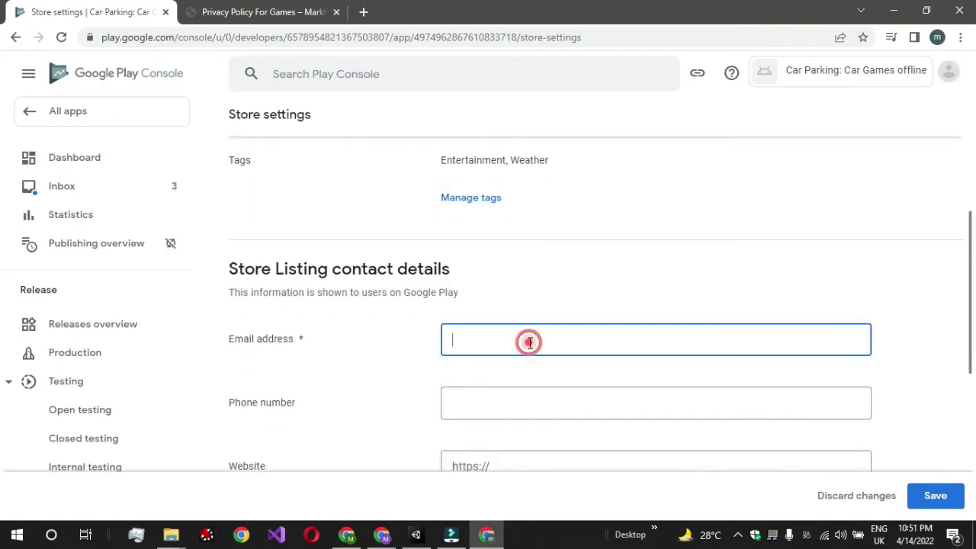
pyautogui.write('https://markhorgamestudios.com/privacy-policy/')
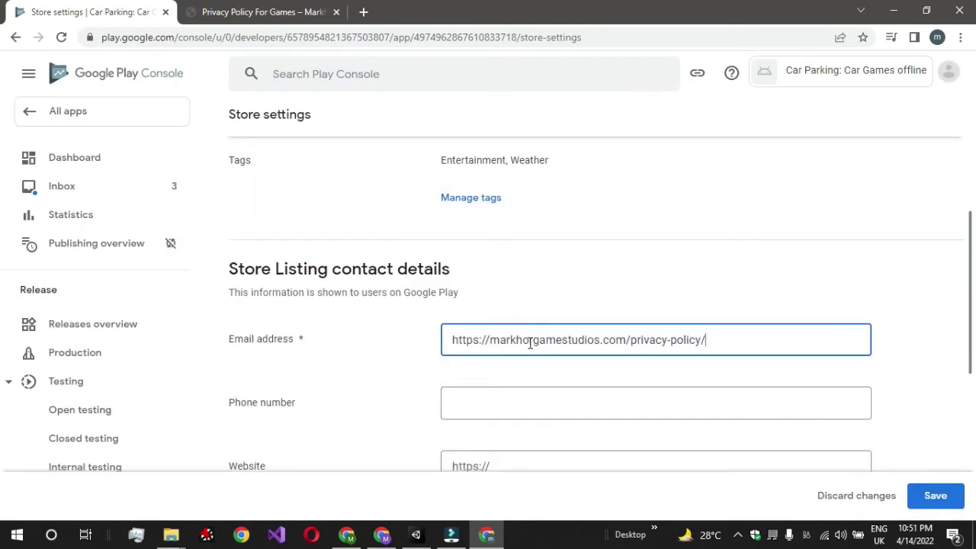
pyautogui.hotkey('ctrl', 'a')
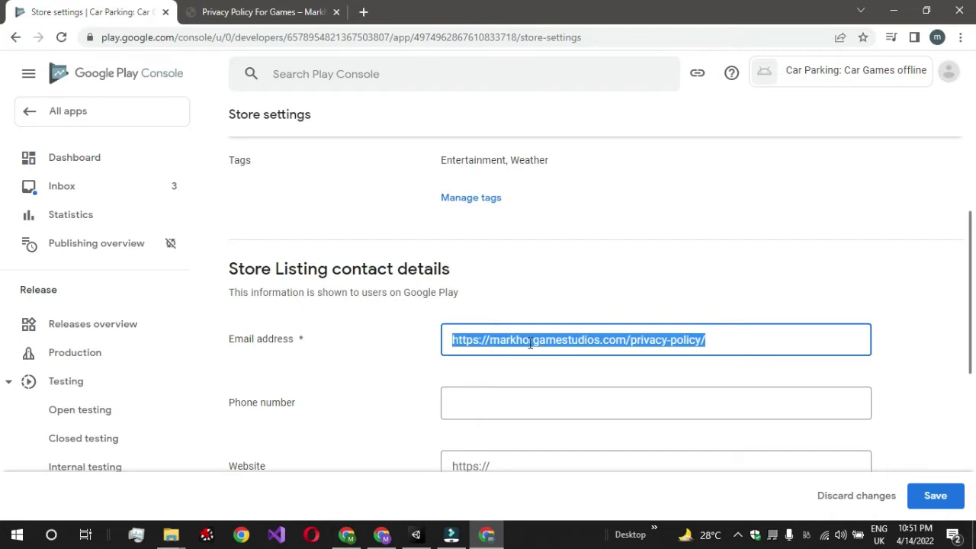
pyautogui.write('markhorgamestudios£')
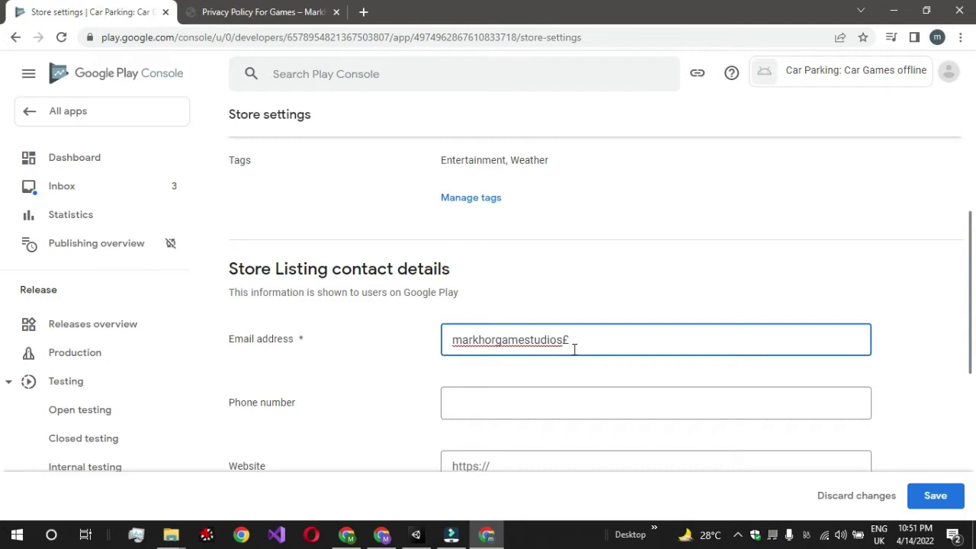
pyautogui.press('BackSpace')
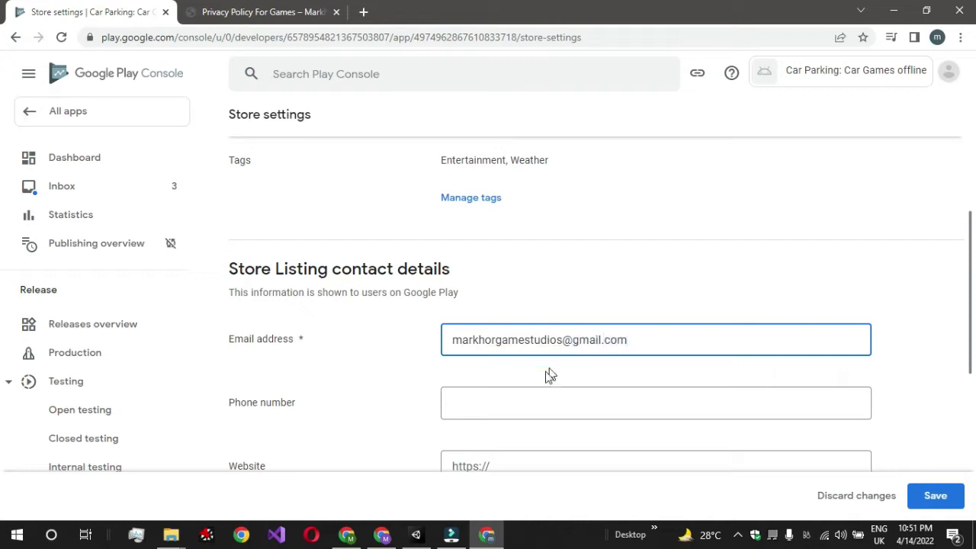
# - Check the open privacy policy page and return to the Website field in the Store Listing contact details
pyautogui.scroll(-2, 533, 336)
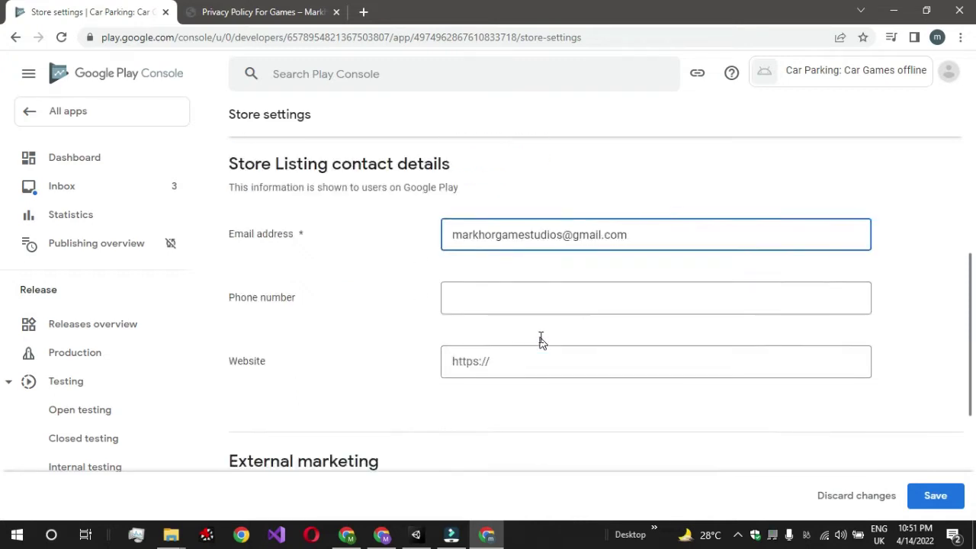
pyautogui.click(240, 11)
pyautogui.click(74, 12)
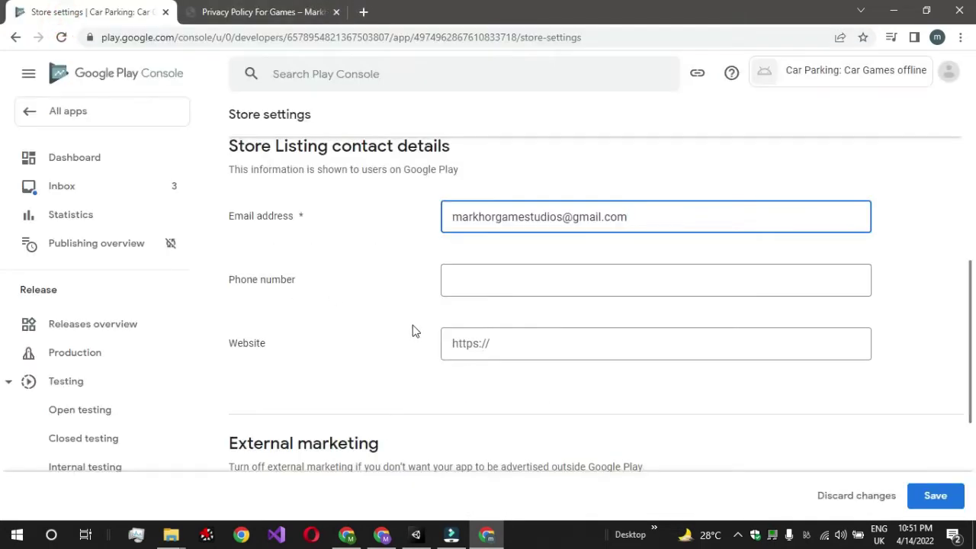
pyautogui.click(515, 350)
pyautogui.scroll(-2, 395, 253)
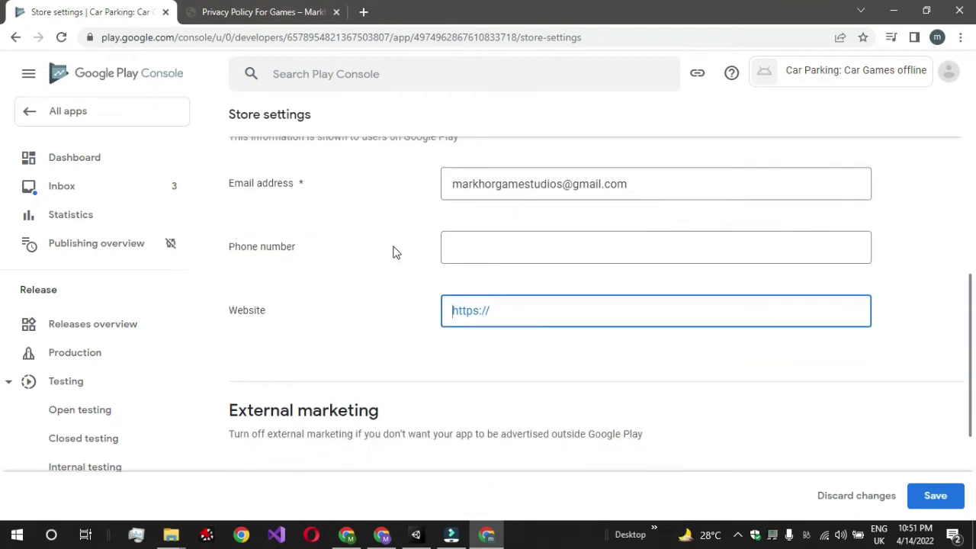
pyautogui.scroll(2, 394, 252)
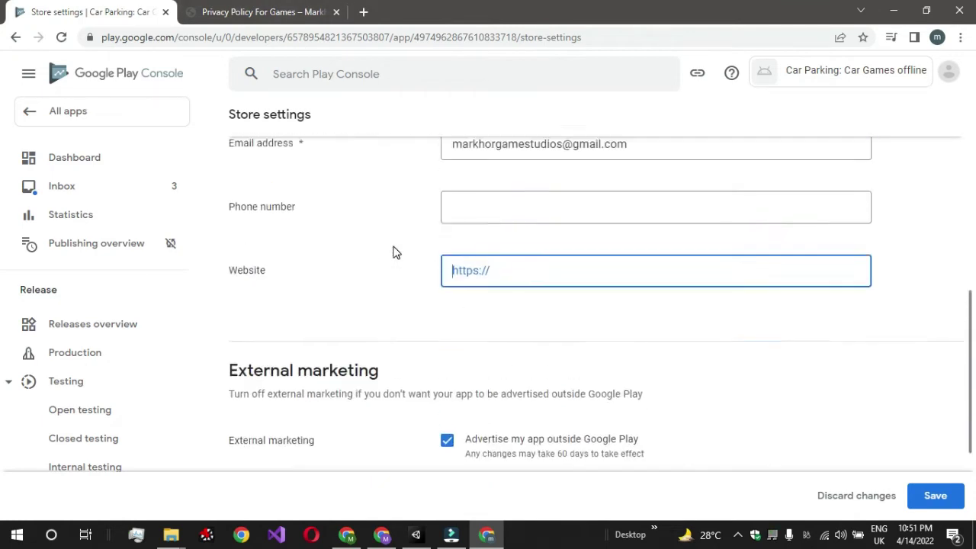
# - Search Google for "markhorgamestudios" in a new browser tab to find the studio's website
pyautogui.click(364, 13)
pyautogui.write('ma')
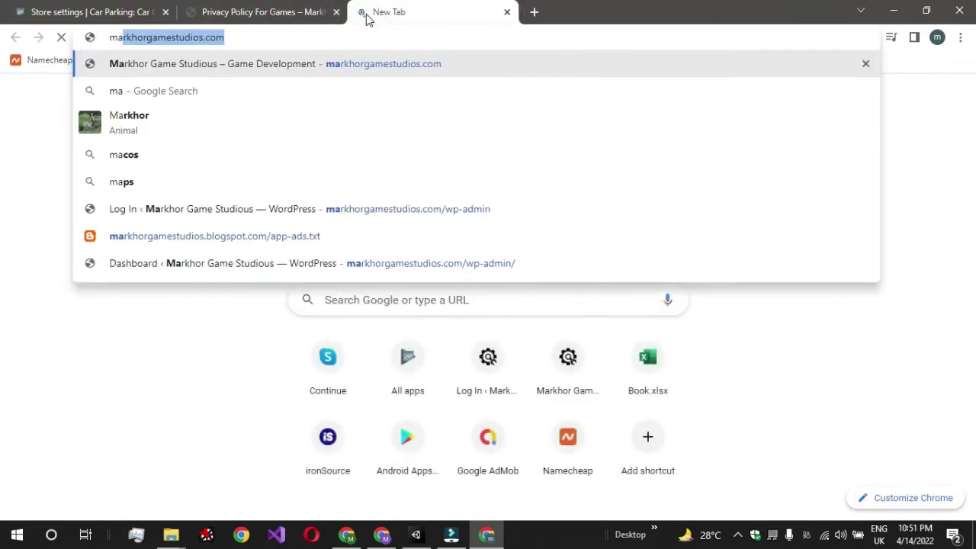
pyautogui.press('Right')
pyautogui.press('BackSpace')
pyautogui.press('BackSpace')
pyautogui.press('BackSpace')
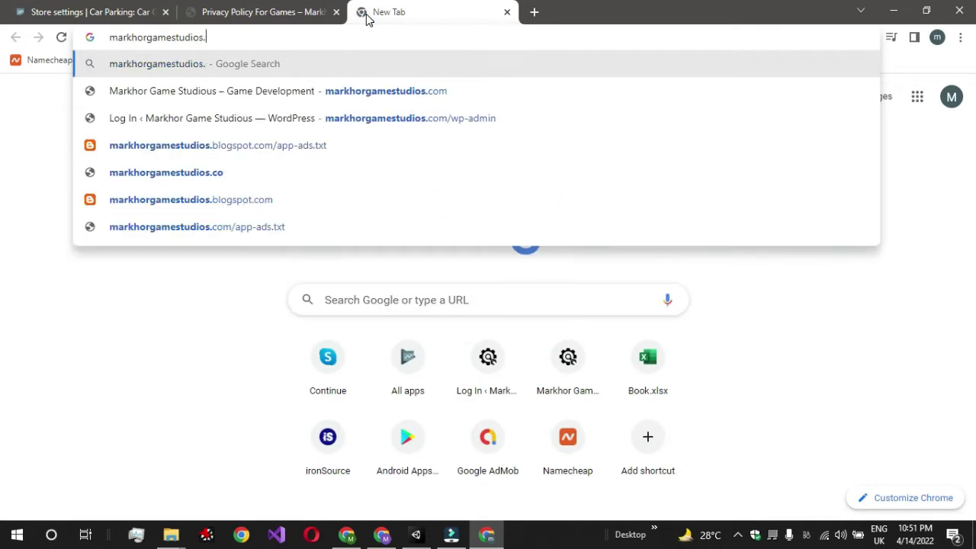
pyautogui.press('BackSpace')
pyautogui.press('Return')
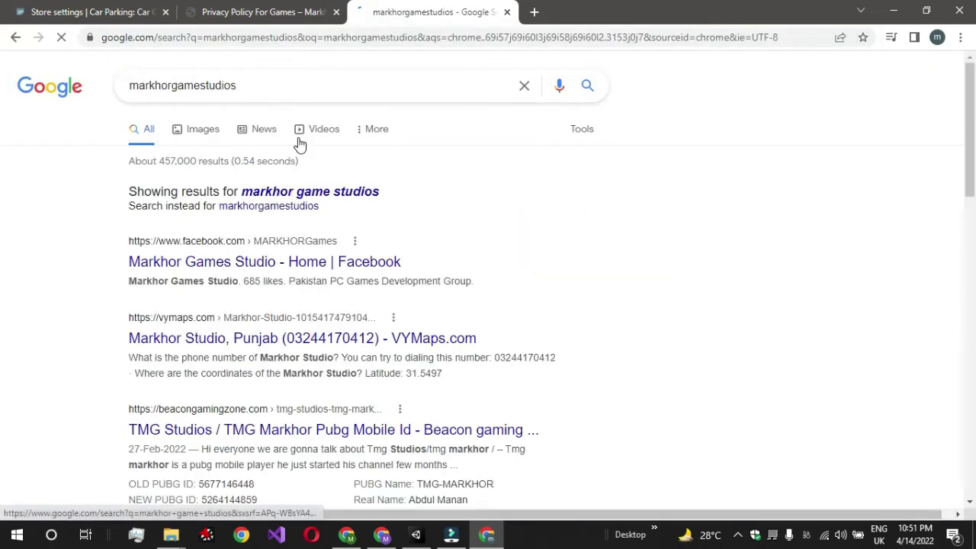
# - Open the Markhor Game Studios blog from the search results and enter its address as the Website in the Store Listing contact details
pyautogui.scroll(-7, 300, 144)
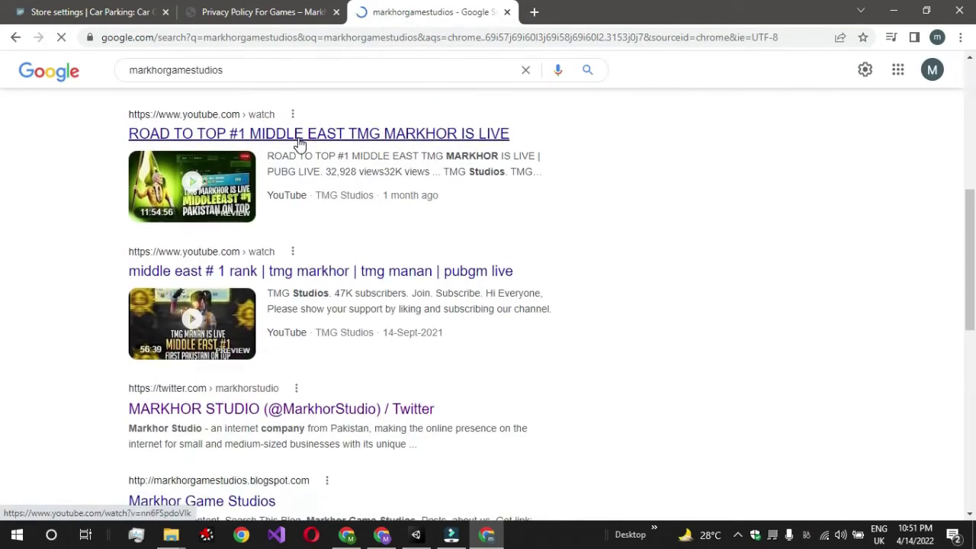
pyautogui.scroll(-2, 309, 199)
pyautogui.scroll(-1, 328, 370)
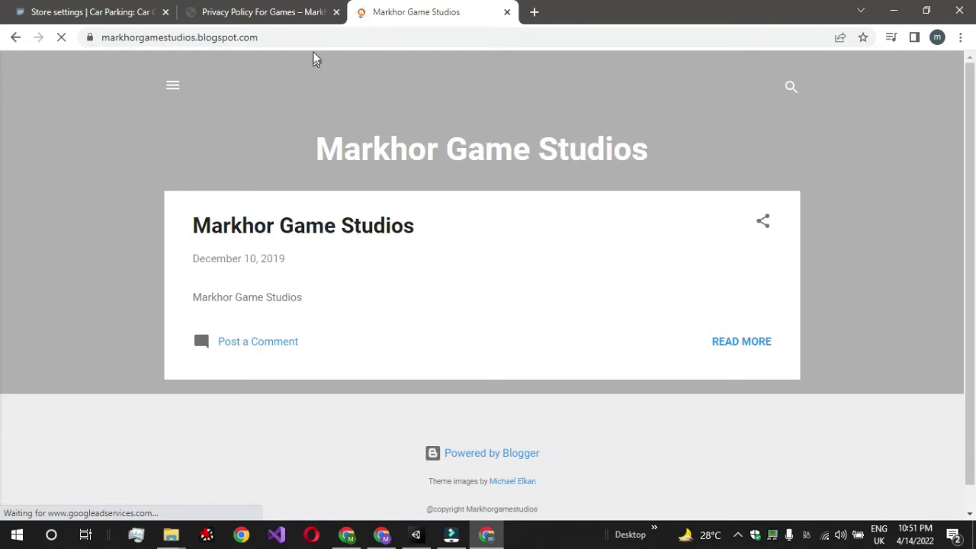
pyautogui.click(312, 36)
pyautogui.click(57, 7)
pyautogui.hotkey('ctrl', 'c')
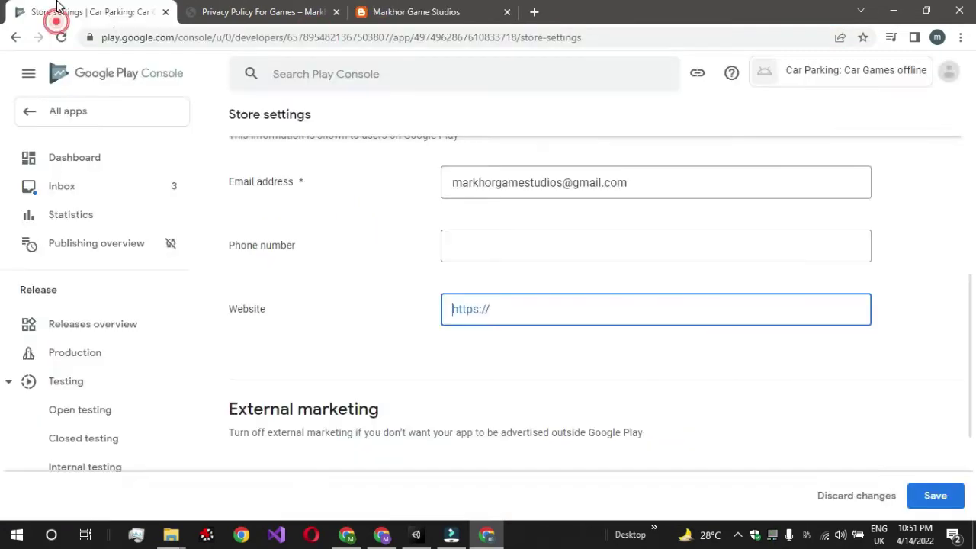
pyautogui.click(516, 311)
pyautogui.hotkey('ctrl', 'v')
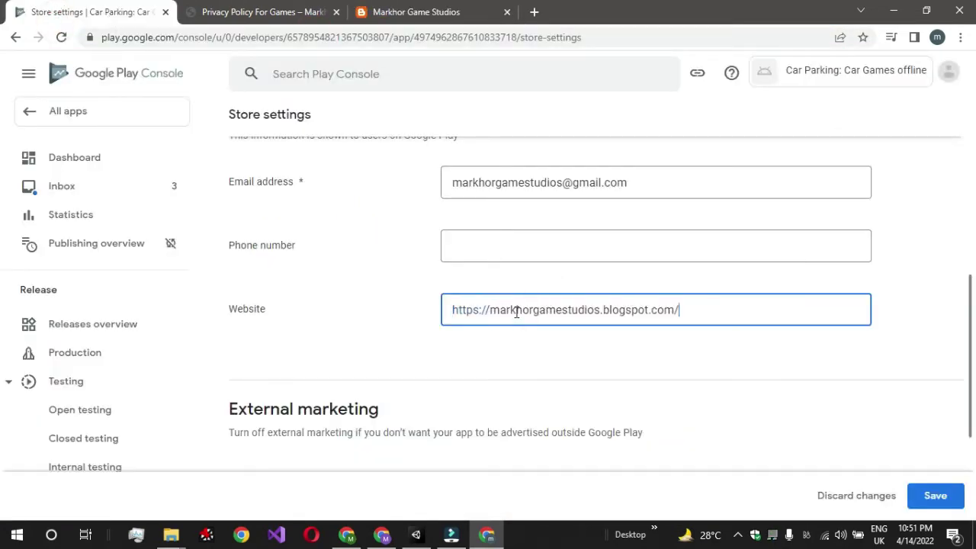
# - Review the category, contact details and External marketing option in the store settings, and save the changes
pyautogui.scroll(-2, 688, 408)
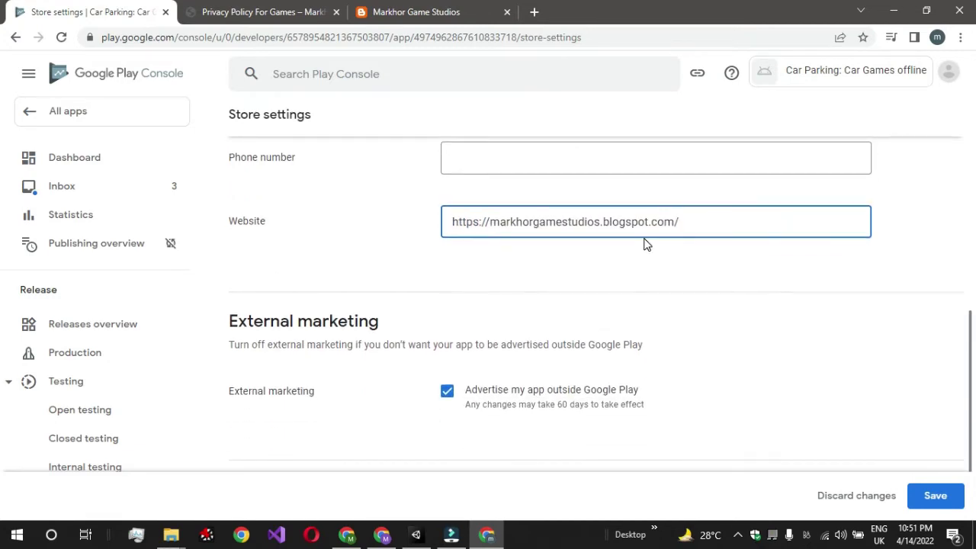
pyautogui.scroll(-3, 645, 243)
pyautogui.scroll(2, 463, 109)
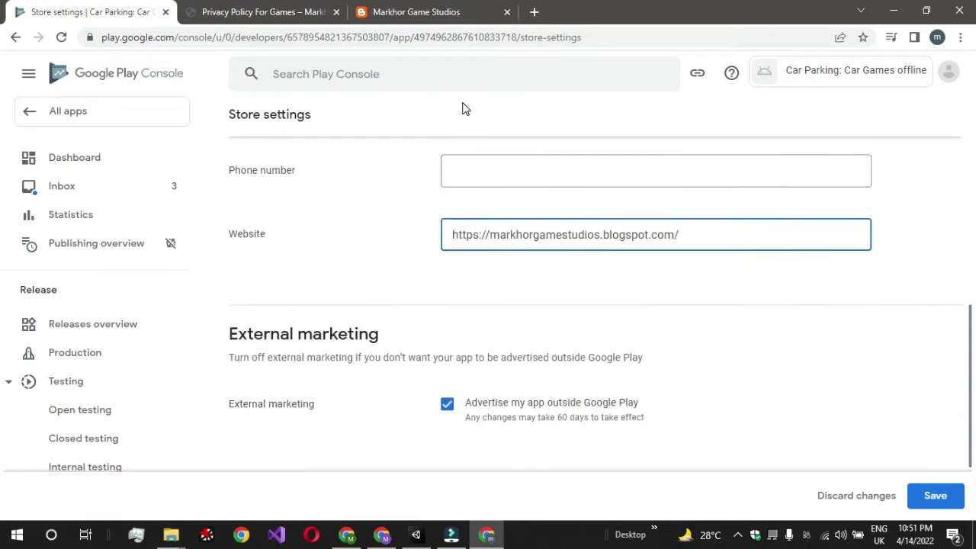
pyautogui.scroll(2, 512, 279)
pyautogui.scroll(-3, 512, 279)
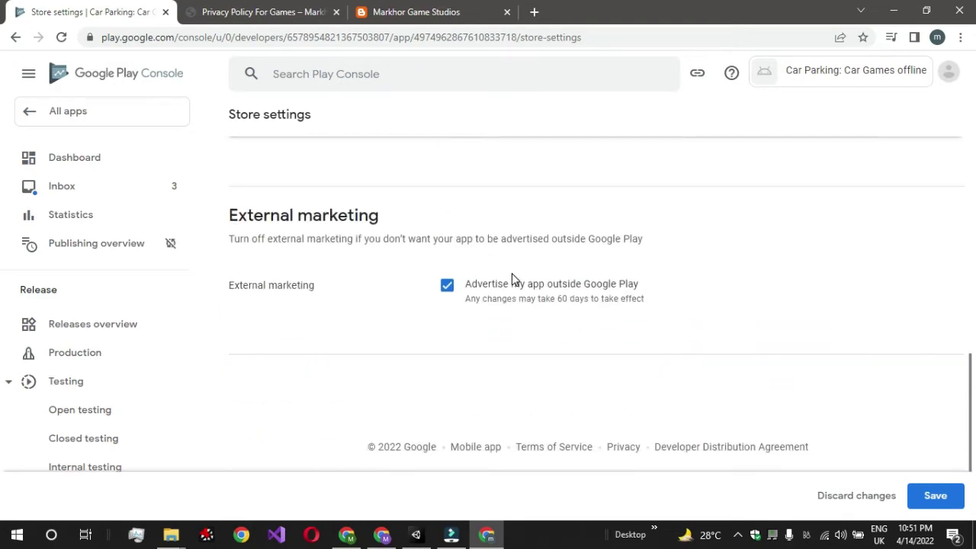
pyautogui.scroll(3, 513, 279)
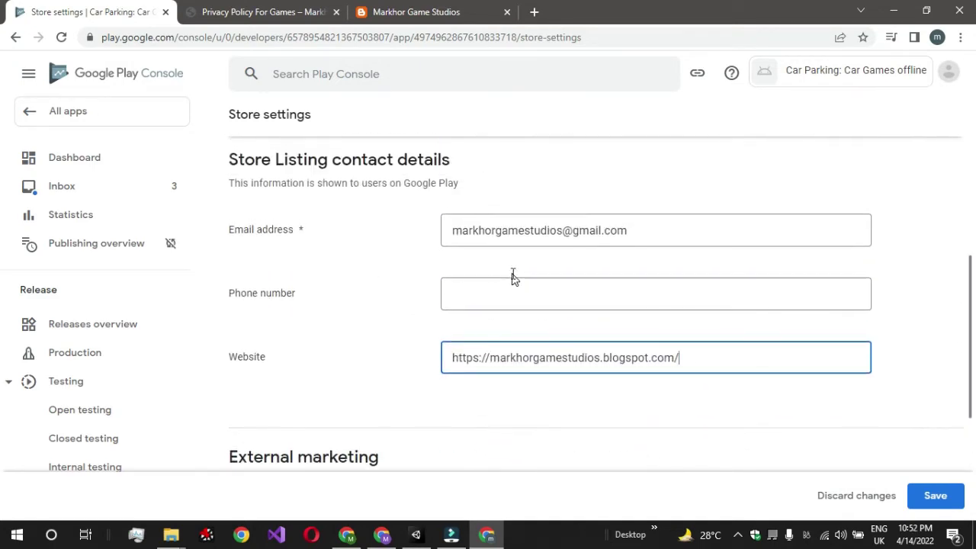
pyautogui.scroll(4, 740, 388)
pyautogui.scroll(-2, 741, 389)
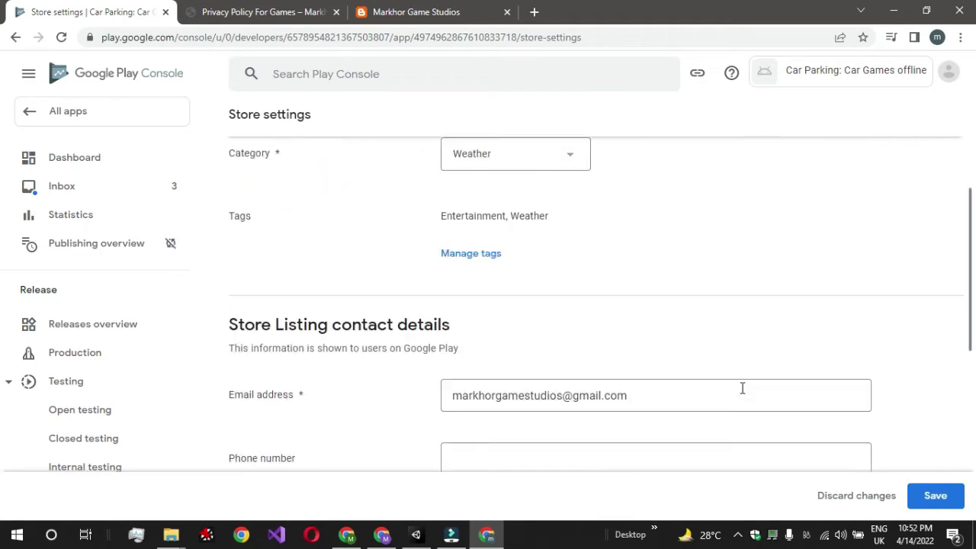
pyautogui.scroll(-5, 741, 388)
pyautogui.click(924, 495)
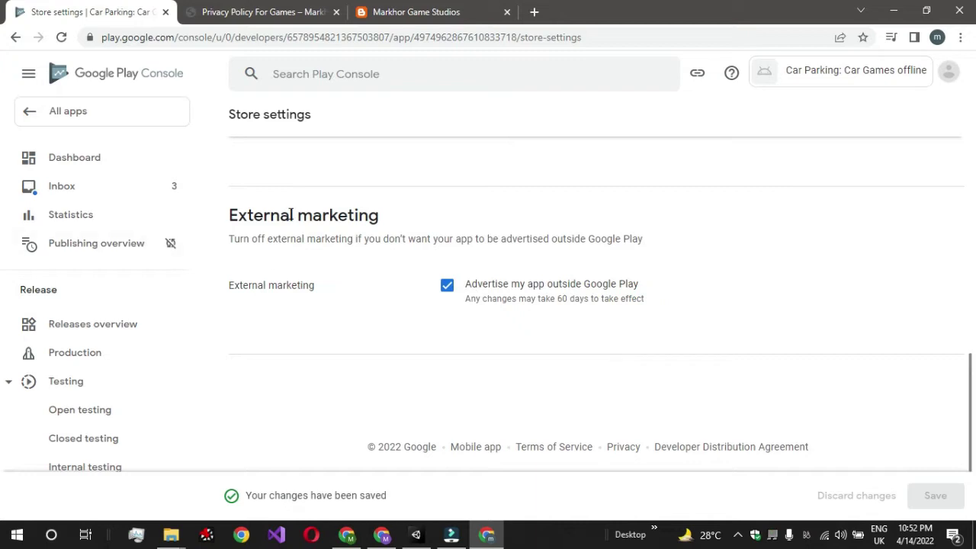
# - Return to the app list, reopen the Car Parking app's dashboard, and open the Store Listing setup task
pyautogui.scroll(10, 290, 219)
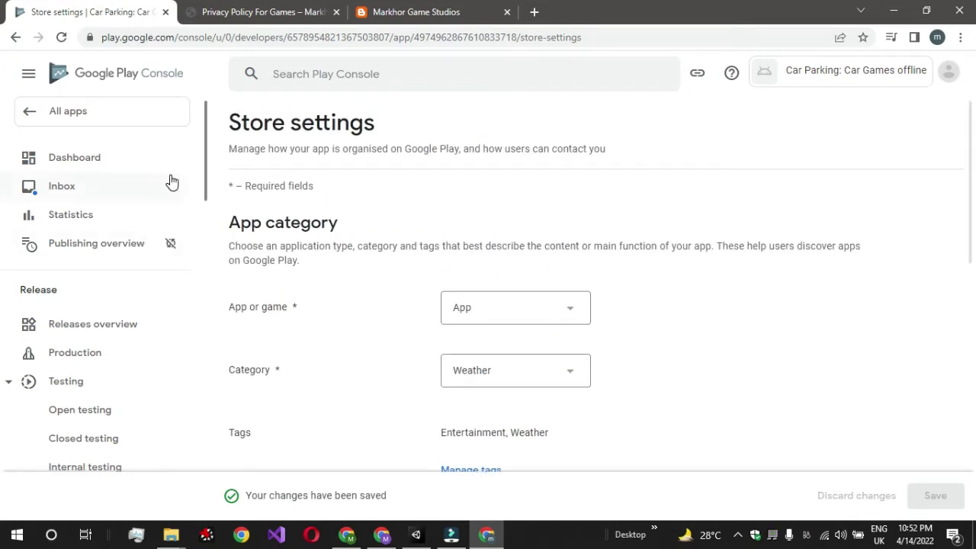
pyautogui.click(28, 107)
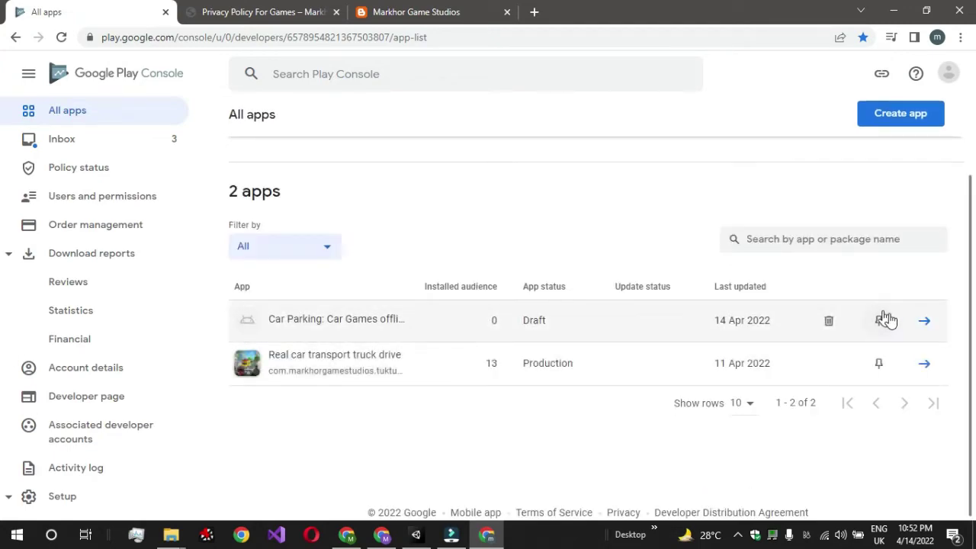
pyautogui.click(924, 321)
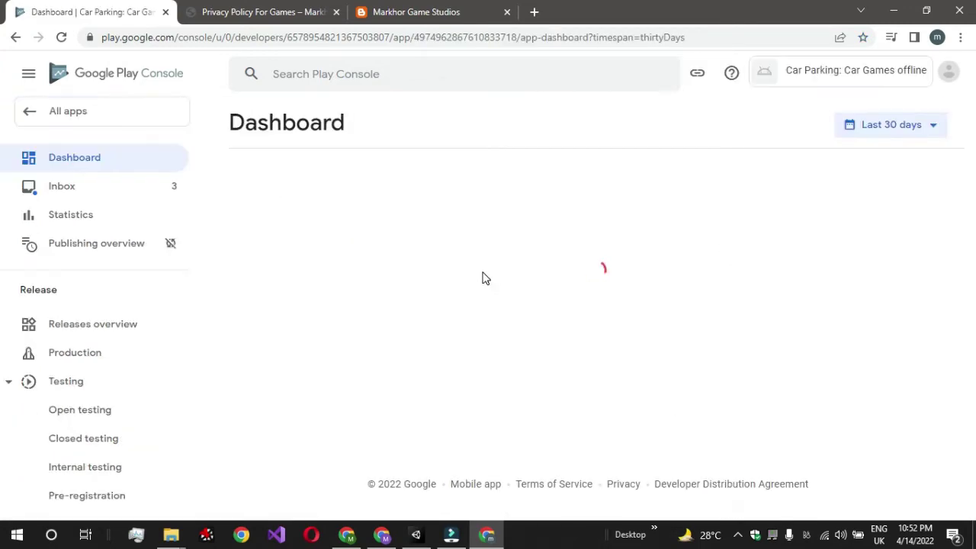
pyautogui.scroll(-4, 482, 278)
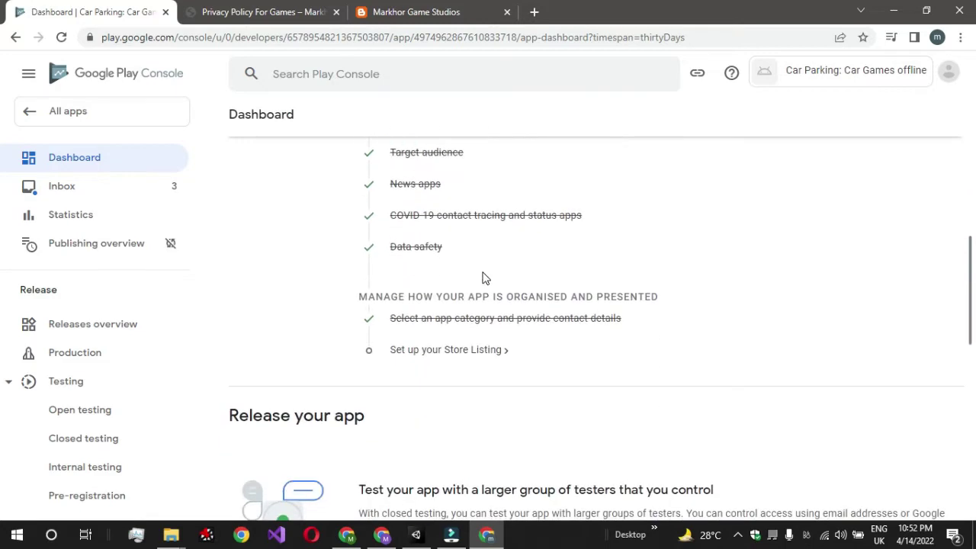
pyautogui.click(459, 355)
# - Try to copy both short description lines from the Google Docs document into the Short description field
pyautogui.scroll(-1, 507, 370)
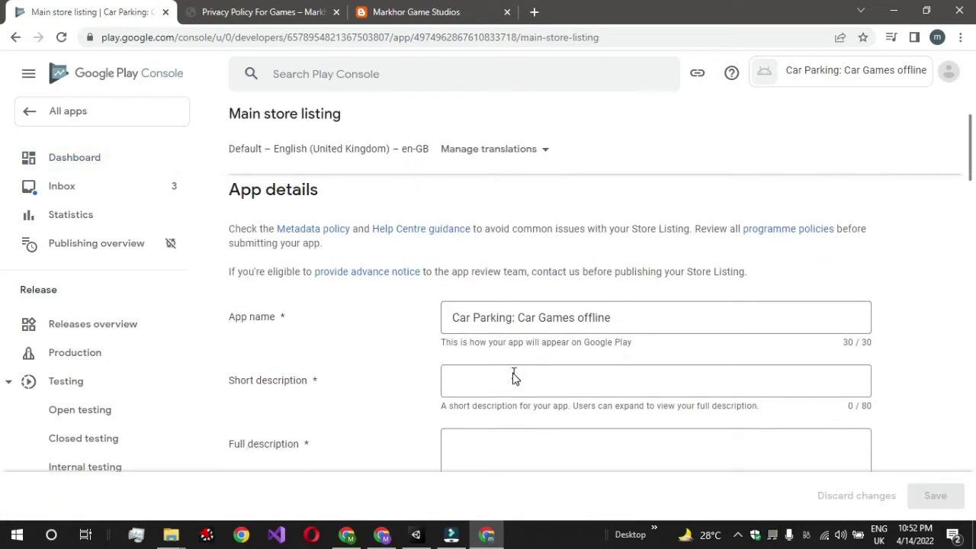
pyautogui.click(382, 536)
pyautogui.moveTo(673, 305); pyautogui.dragTo(269, 292)
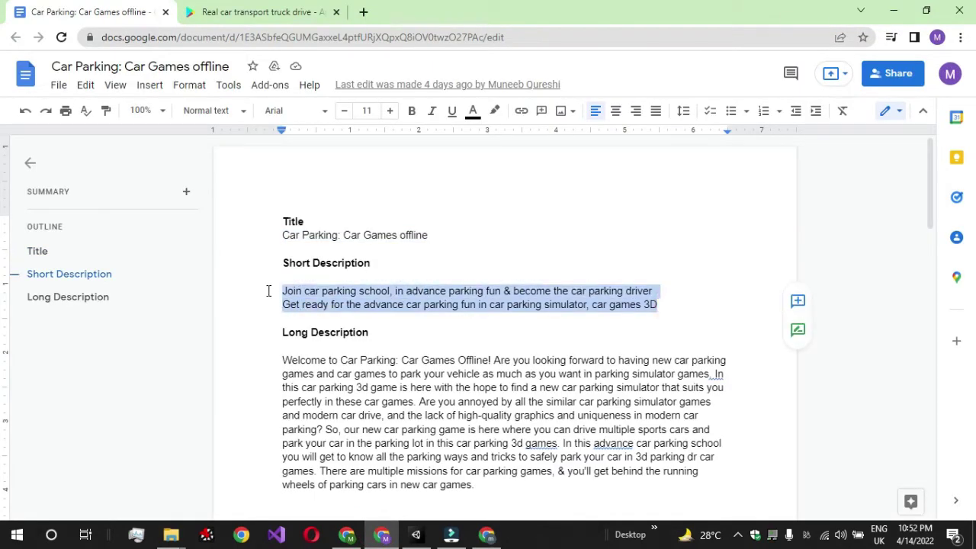
pyautogui.click(895, 9)
pyautogui.click(503, 308)
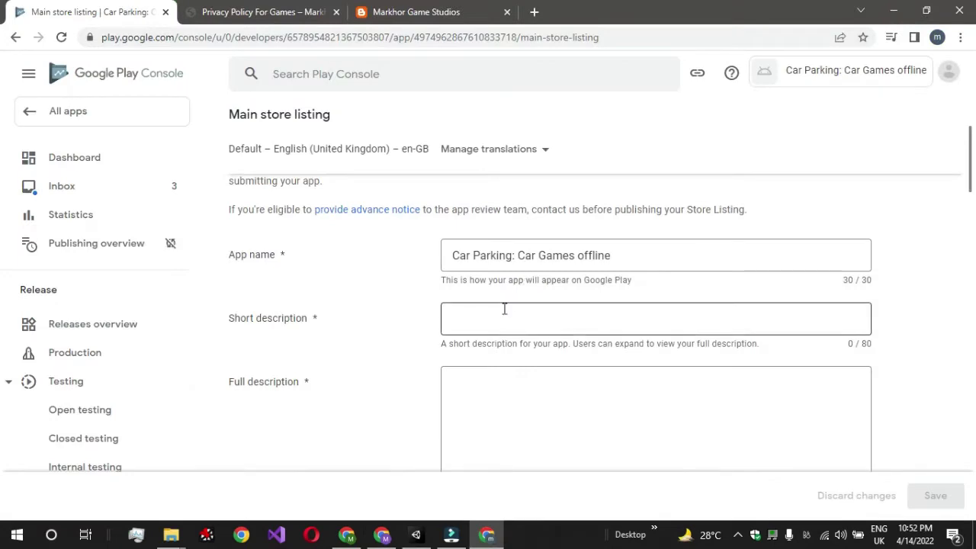
pyautogui.write('...Get ready for the advance car parking fun in car parking simulator, car games 3D')
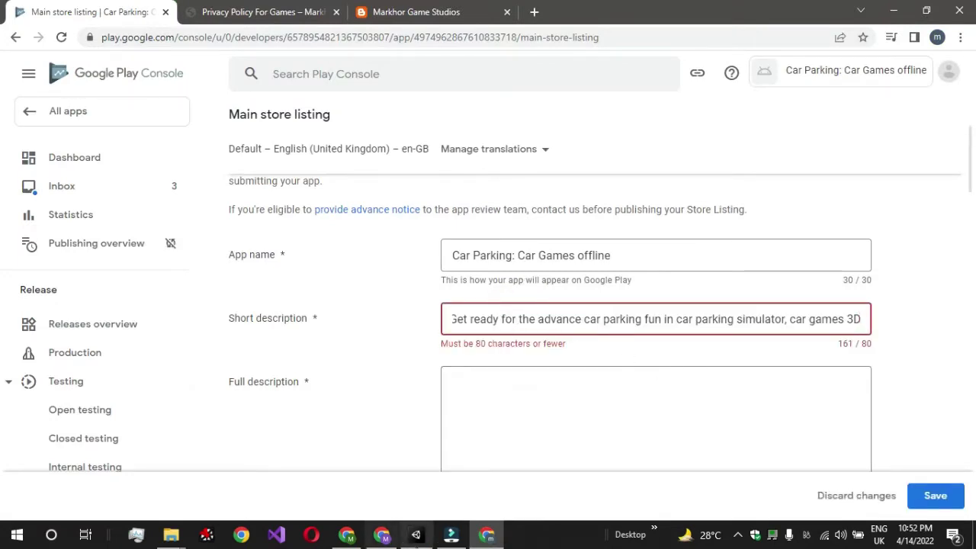
# - Replace the short description with only the document's second line, "Get ready for the advance car parking fun in car parking simulator, car games 3D"
pyautogui.click(376, 540)
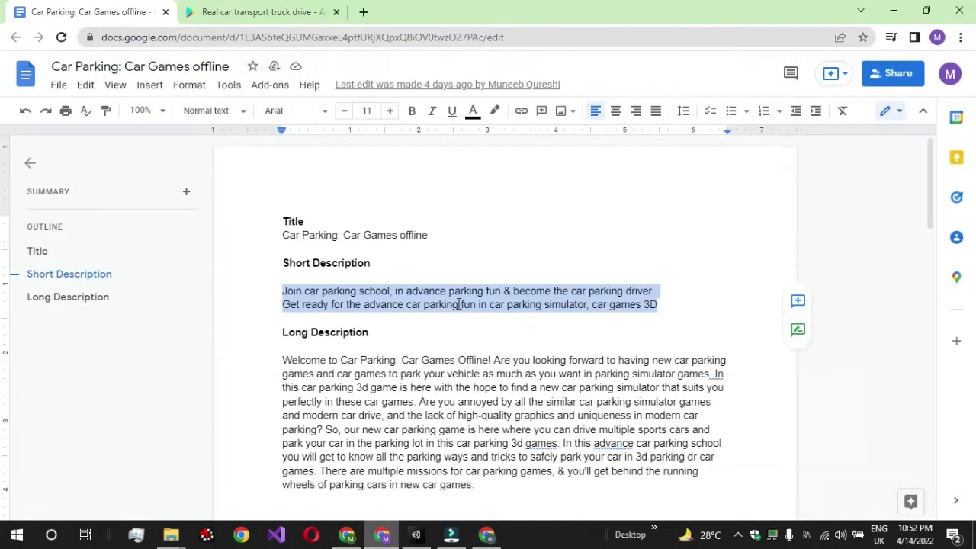
pyautogui.click(555, 292)
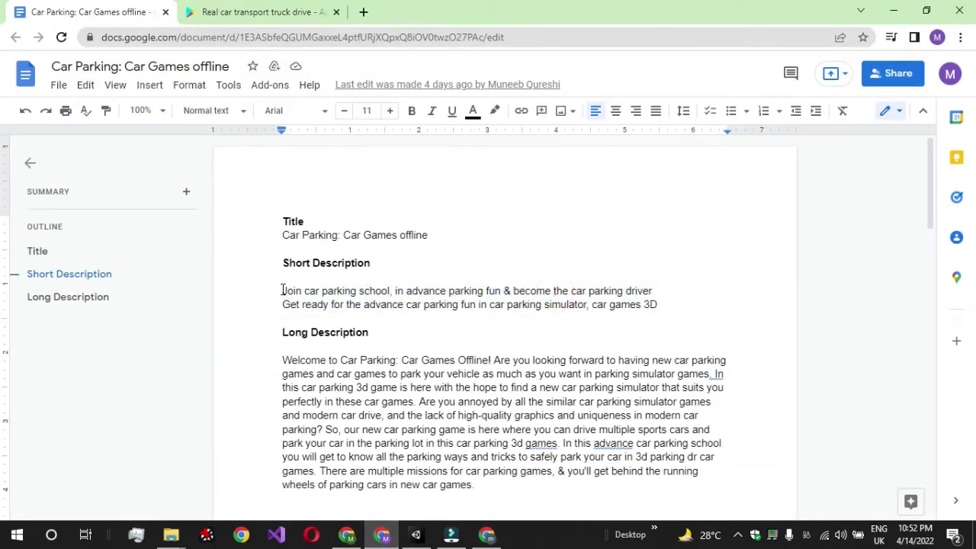
pyautogui.moveTo(282, 290); pyautogui.dragTo(355, 303)
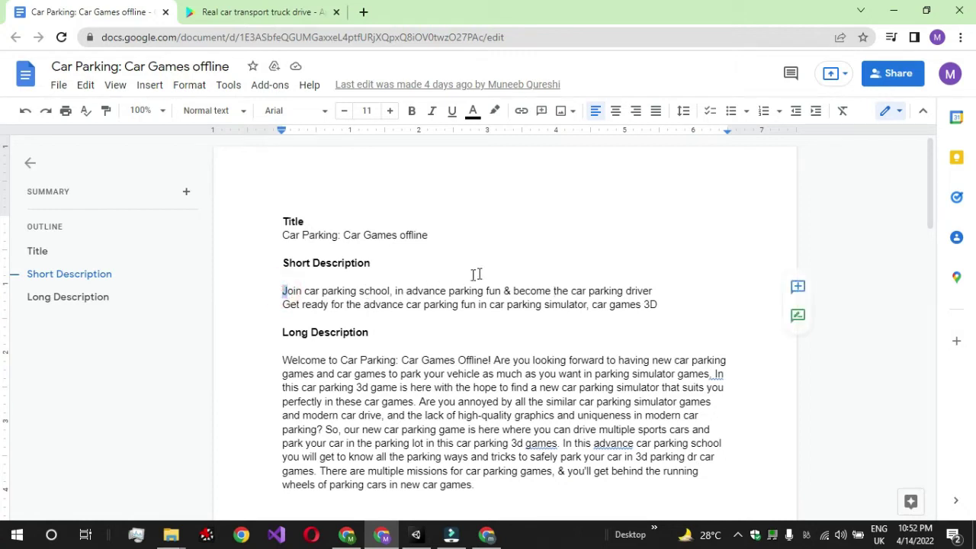
pyautogui.moveTo(516, 264); pyautogui.dragTo(662, 297)
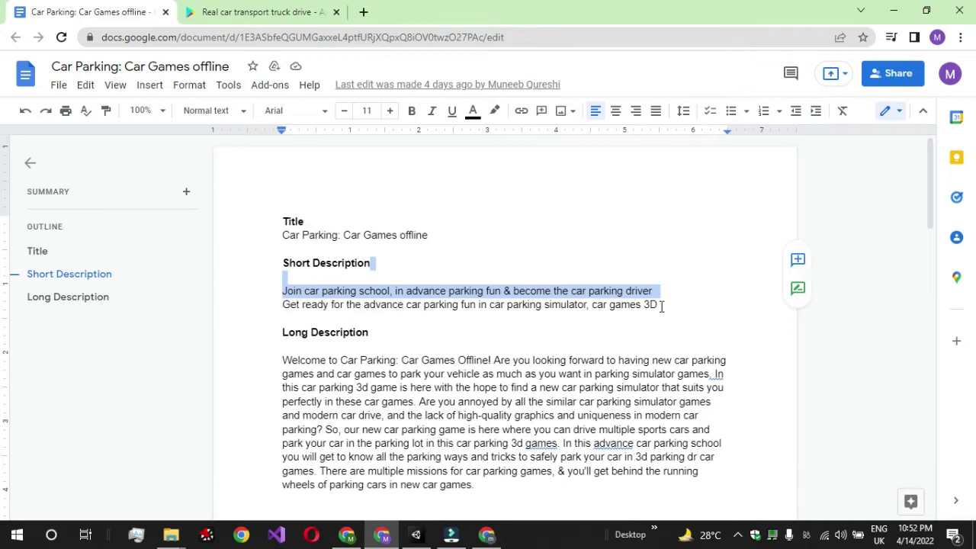
pyautogui.moveTo(662, 306); pyautogui.dragTo(304, 308)
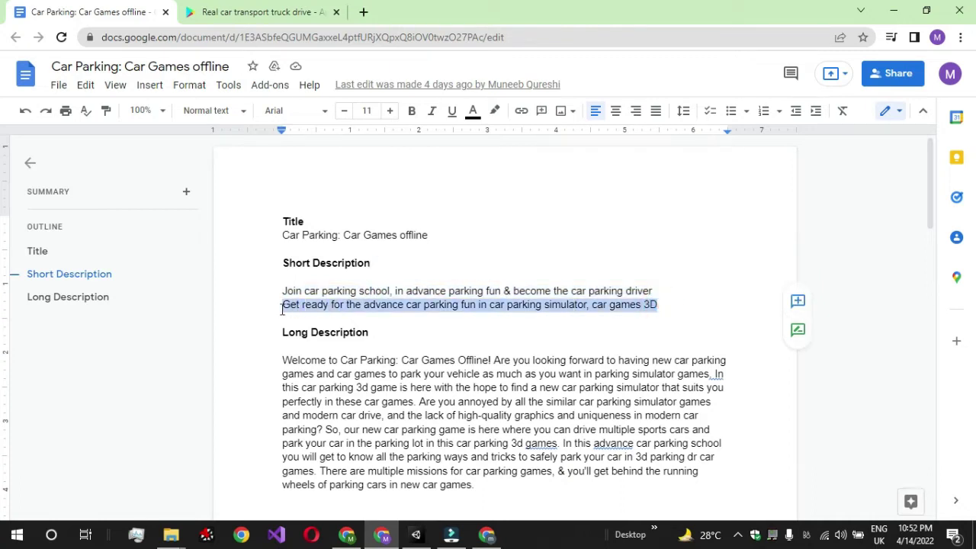
pyautogui.click(894, 9)
pyautogui.click(521, 322)
pyautogui.hotkey('ctrl', 'a')
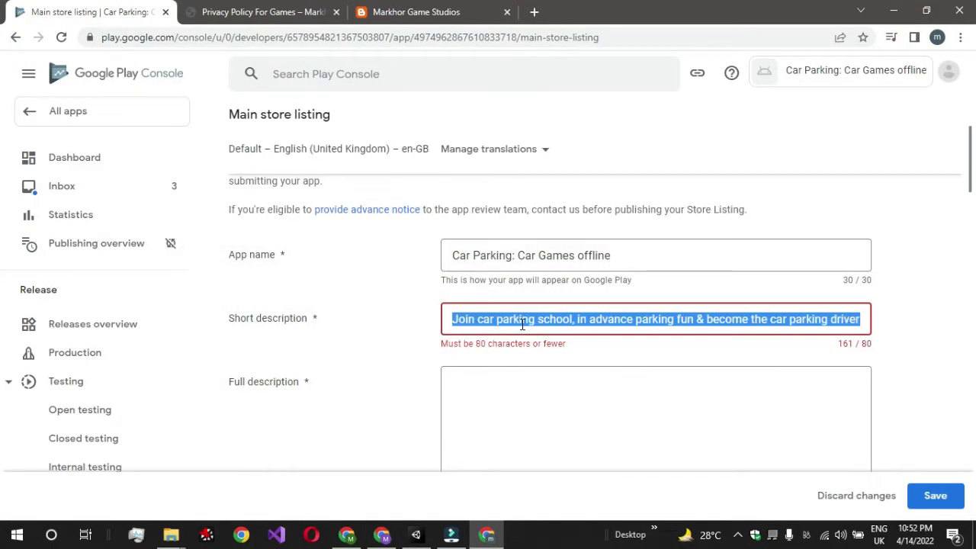
pyautogui.write('Get ready for the advance car parking fun in car parking simulator, car games 3D')
# - Copy the whole Long Description text, including the gameplay features list, from the Google Docs document into the Full description field
pyautogui.scroll(-2, 603, 381)
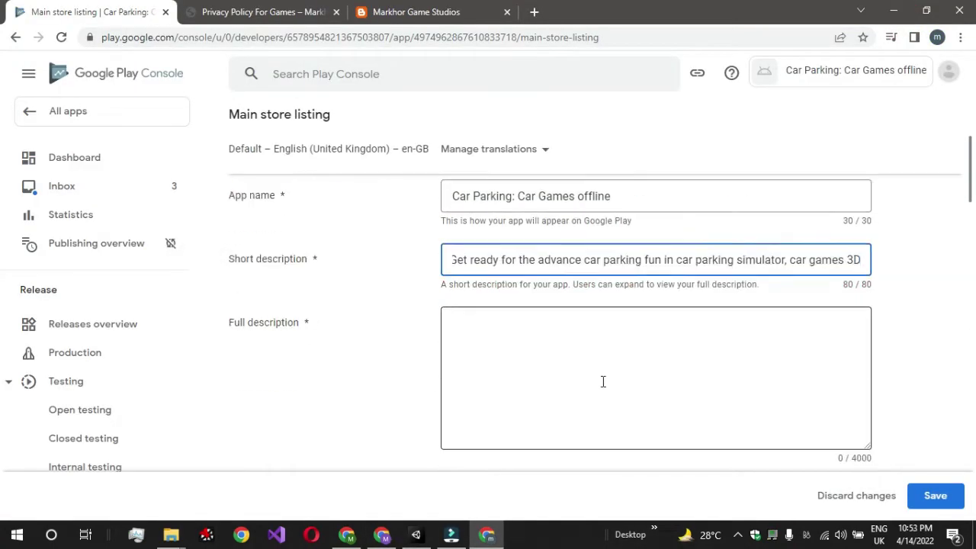
pyautogui.click(382, 534)
pyautogui.scroll(-3, 582, 370)
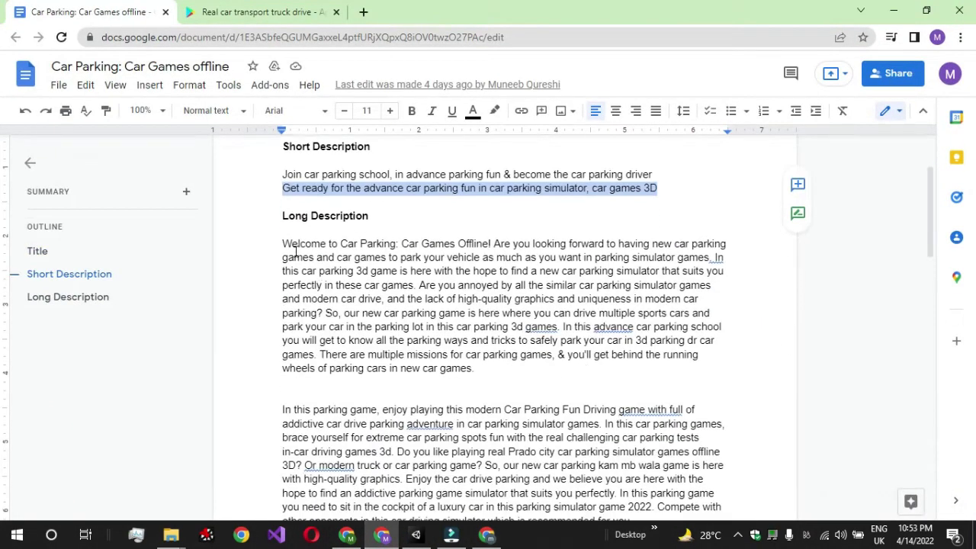
pyautogui.moveTo(283, 242); pyautogui.dragTo(468, 450)
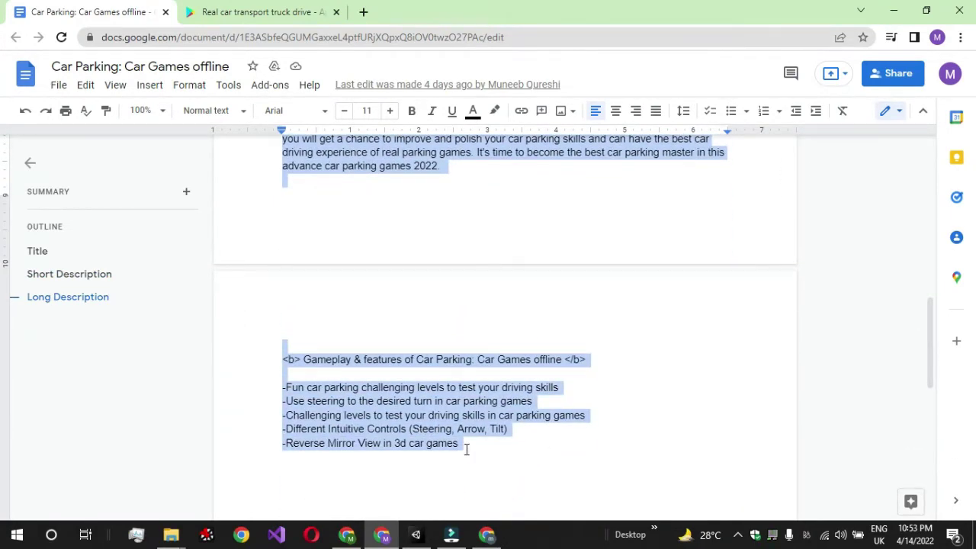
pyautogui.scroll(5, 467, 449)
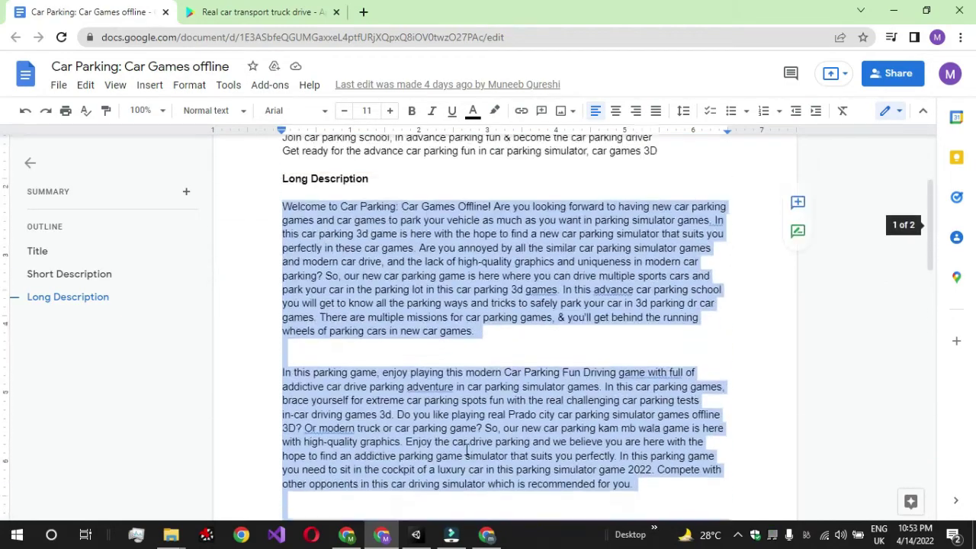
pyautogui.scroll(-6, 466, 449)
pyautogui.scroll(-5, 467, 449)
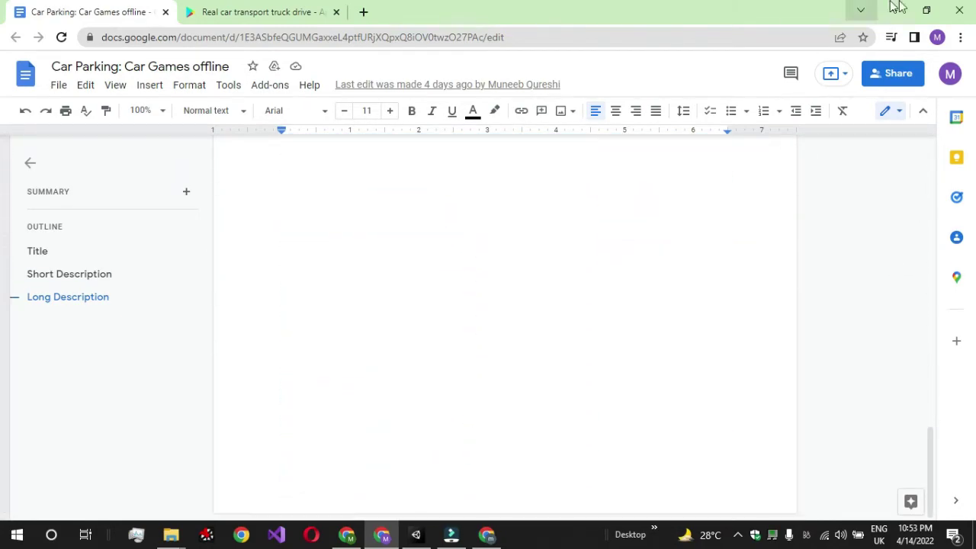
pyautogui.click(892, 10)
pyautogui.click(489, 275)
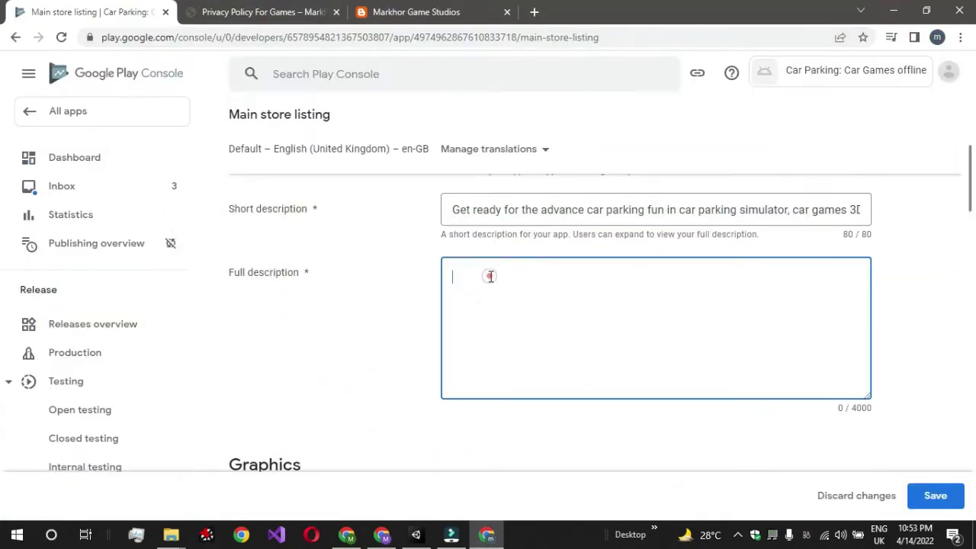
pyautogui.hotkey('ctrl', 'v')
# - Review the full description and examine the App icon upload area in the Graphics section
pyautogui.scroll(10, 490, 276)
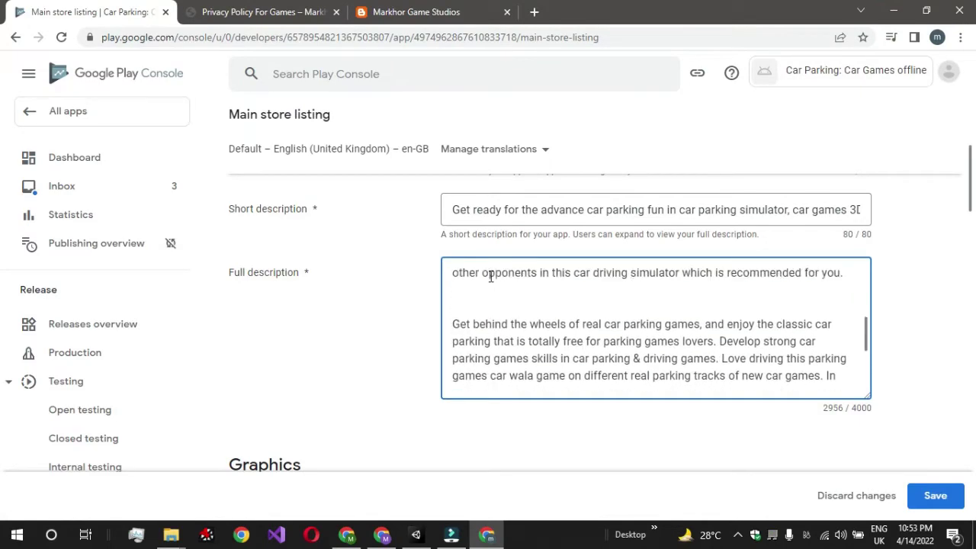
pyautogui.scroll(-5, 491, 276)
pyautogui.scroll(-2, 491, 276)
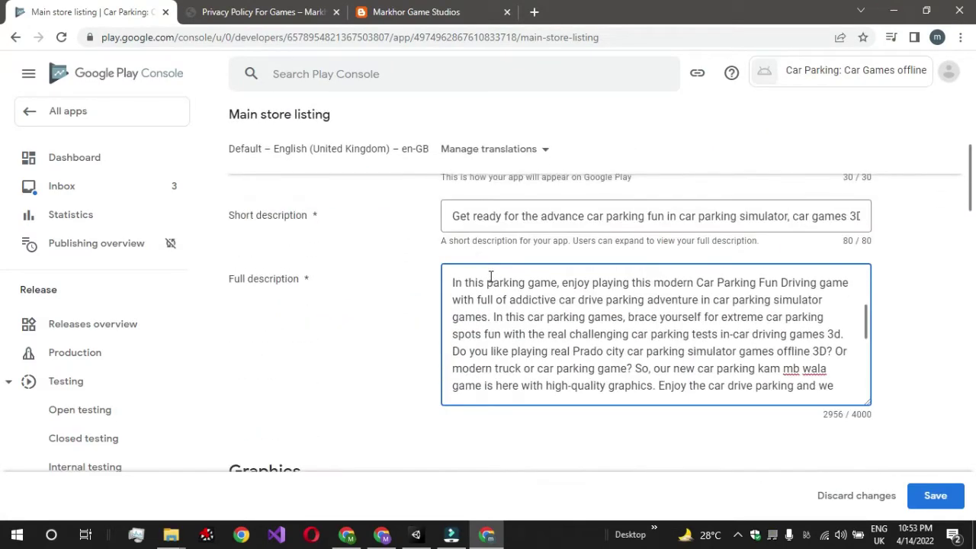
pyautogui.scroll(-3, 370, 314)
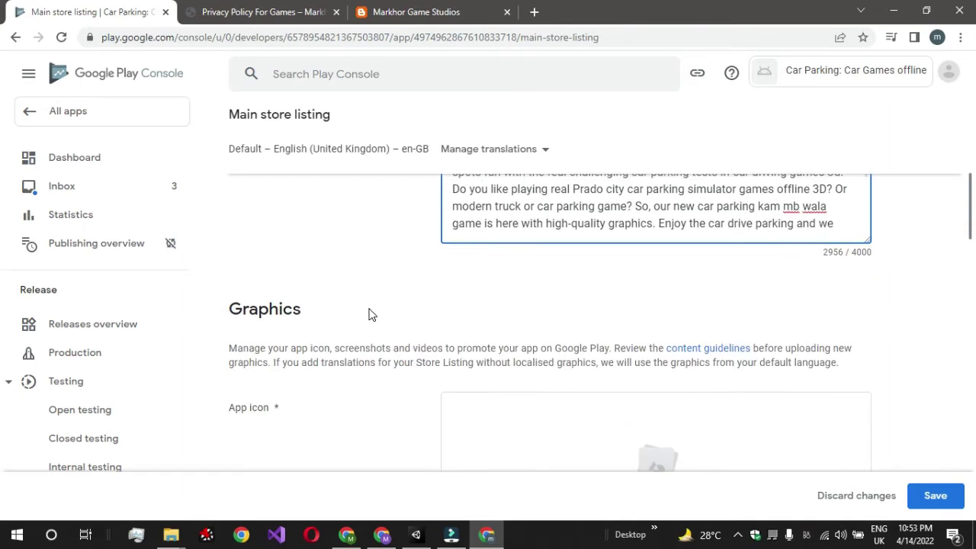
pyautogui.scroll(-2, 371, 314)
pyautogui.scroll(1, 370, 314)
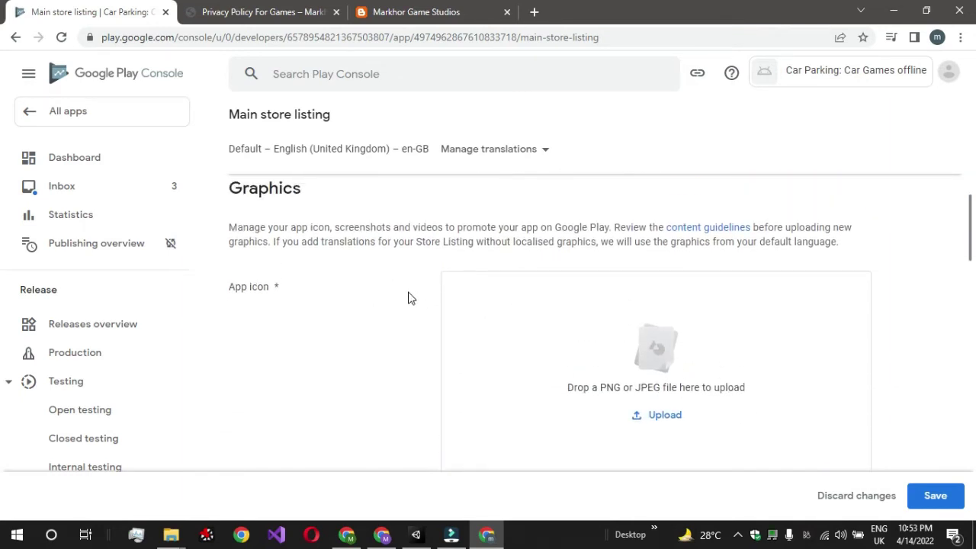
pyautogui.scroll(-1, 408, 298)
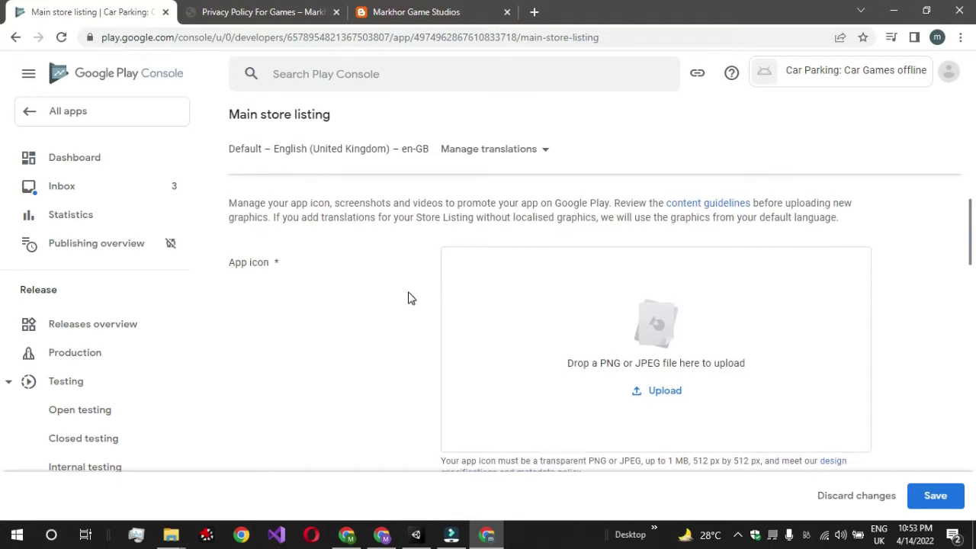
# - Upload Icon.png from the ATV-CAR folder in File Explorer as the app icon of the main store listing
pyautogui.scroll(-1, 408, 299)
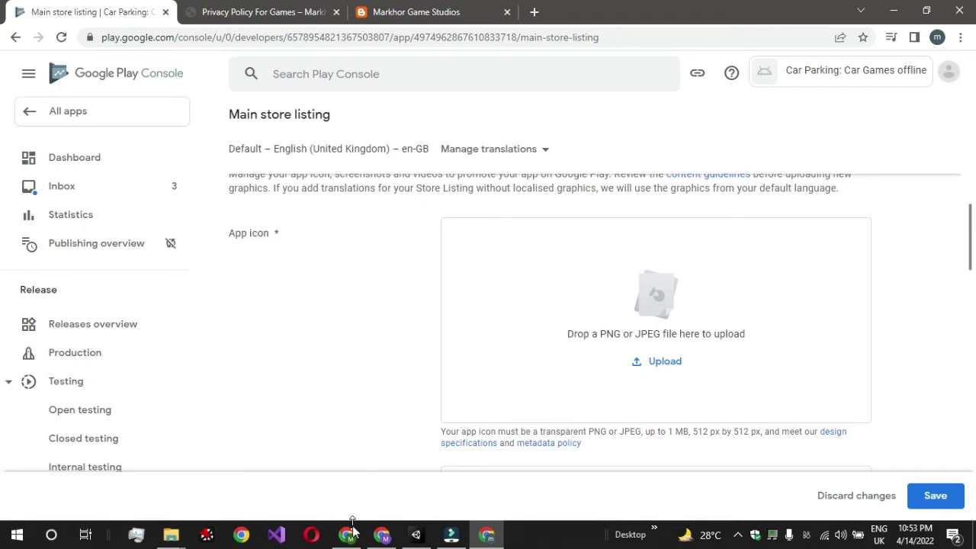
pyautogui.moveTo(356, 540)
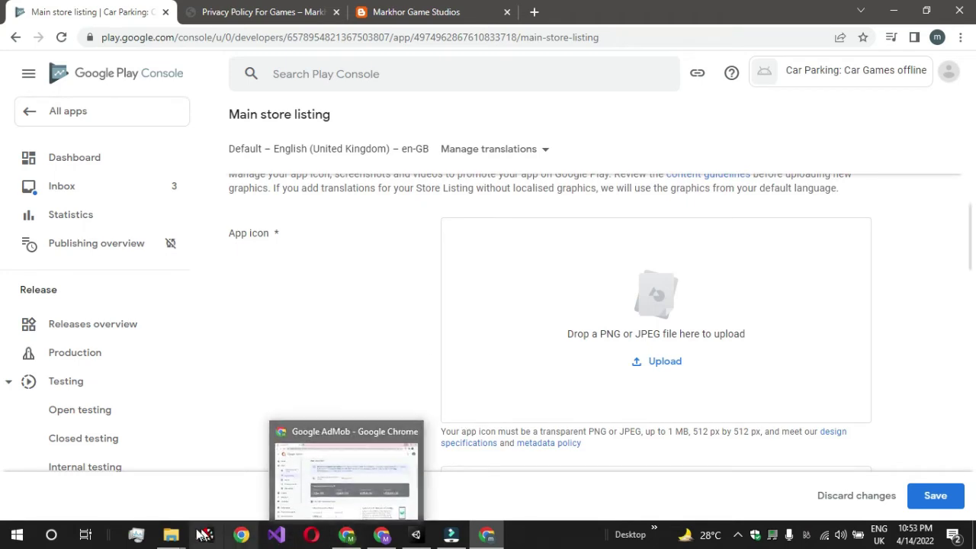
pyautogui.moveTo(171, 536)
pyautogui.click(244, 490)
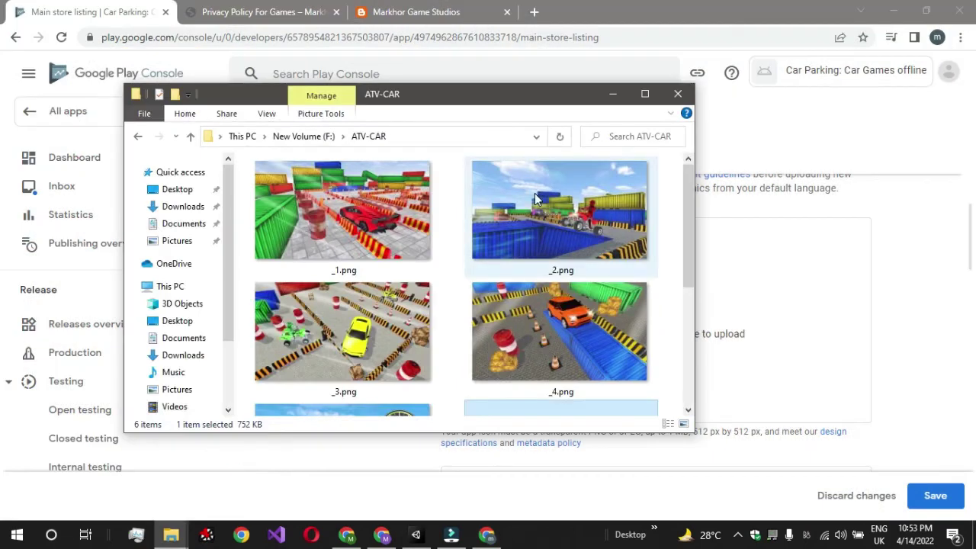
pyautogui.scroll(-3, 502, 282)
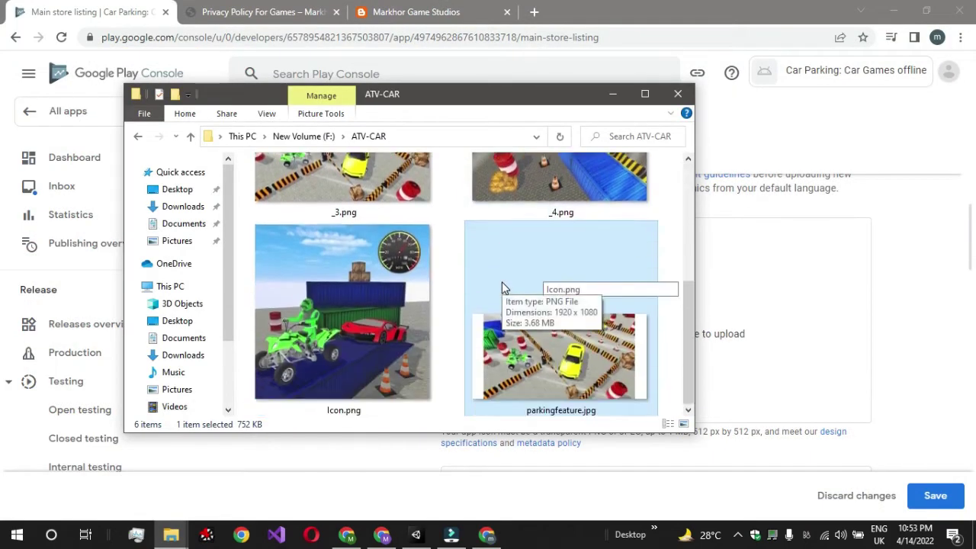
pyautogui.moveTo(560, 95); pyautogui.dragTo(372, 32)
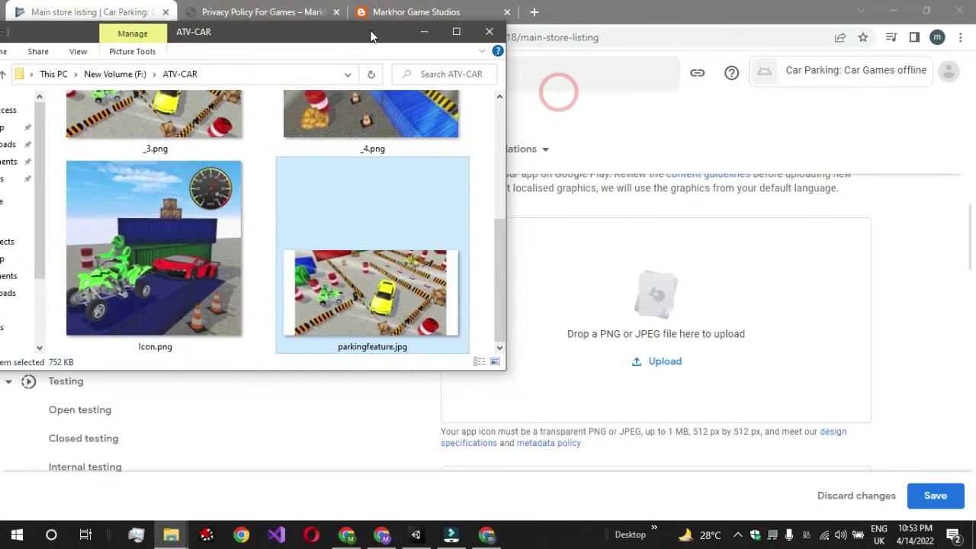
pyautogui.moveTo(160, 280); pyautogui.dragTo(676, 344)
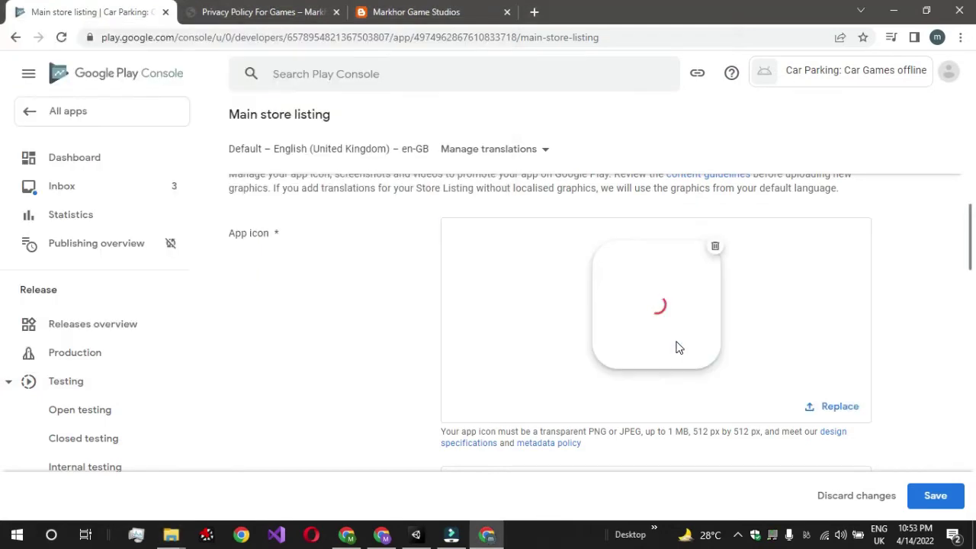
# - Upload parkingfeature.jpg from the ATV-CAR folder as the feature graphic
pyautogui.scroll(-2, 676, 347)
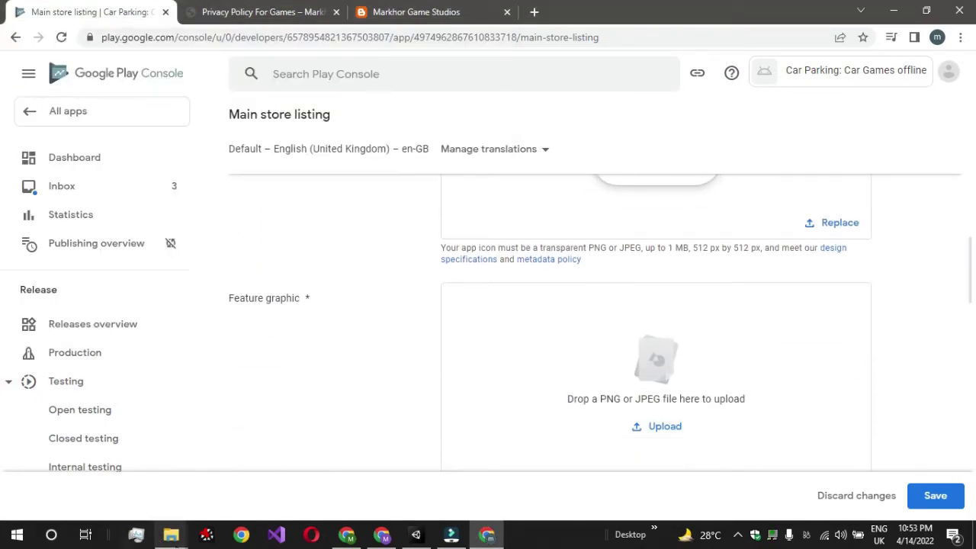
pyautogui.moveTo(171, 535)
pyautogui.click(286, 476)
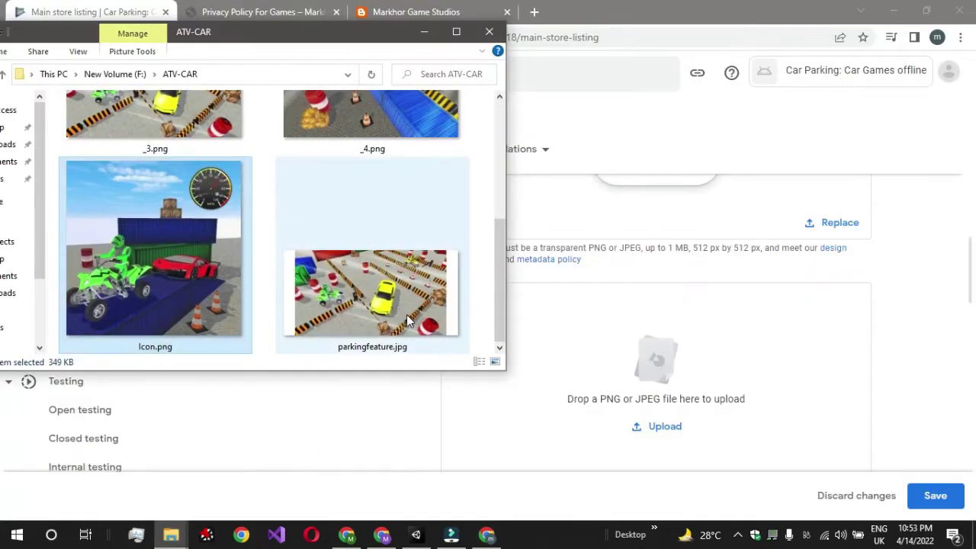
pyautogui.moveTo(408, 320); pyautogui.dragTo(683, 396)
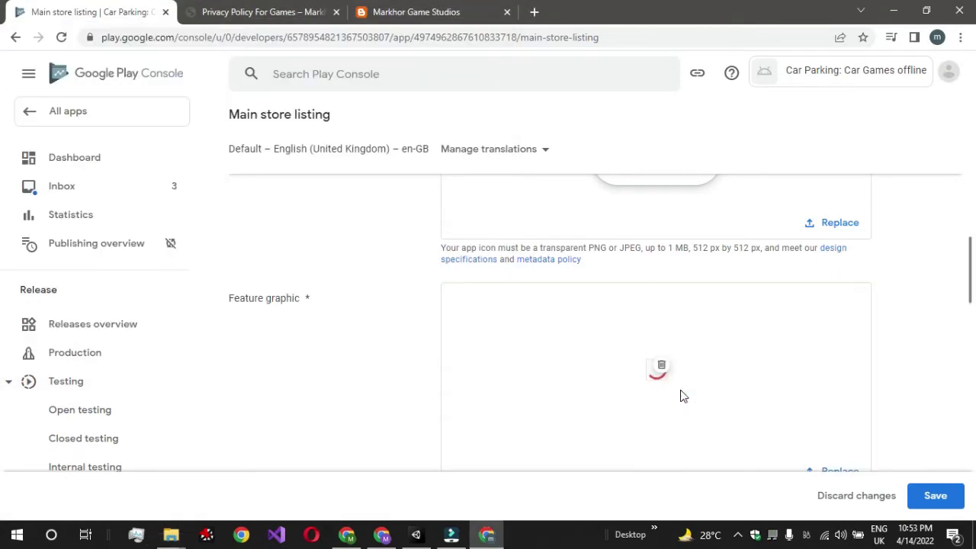
# - Upload the four images _1.png to _4.png from the ATV-CAR folder as phone screenshots
pyautogui.scroll(-3, 680, 396)
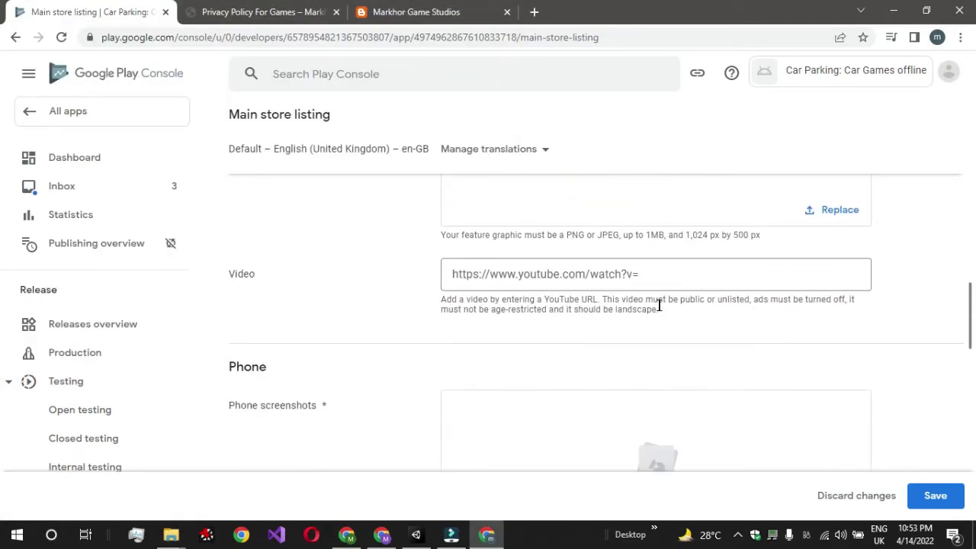
pyautogui.scroll(-3, 660, 306)
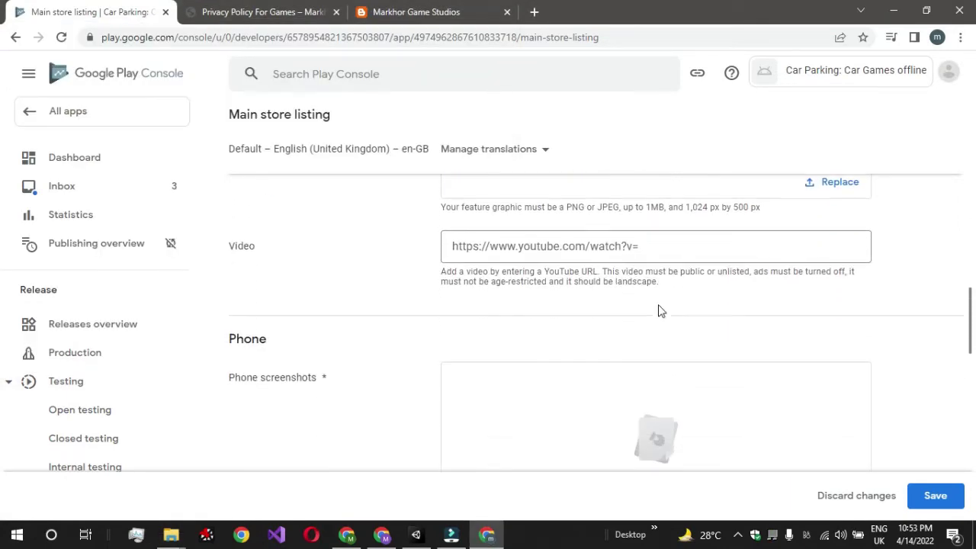
pyautogui.click(171, 535)
pyautogui.click(229, 465)
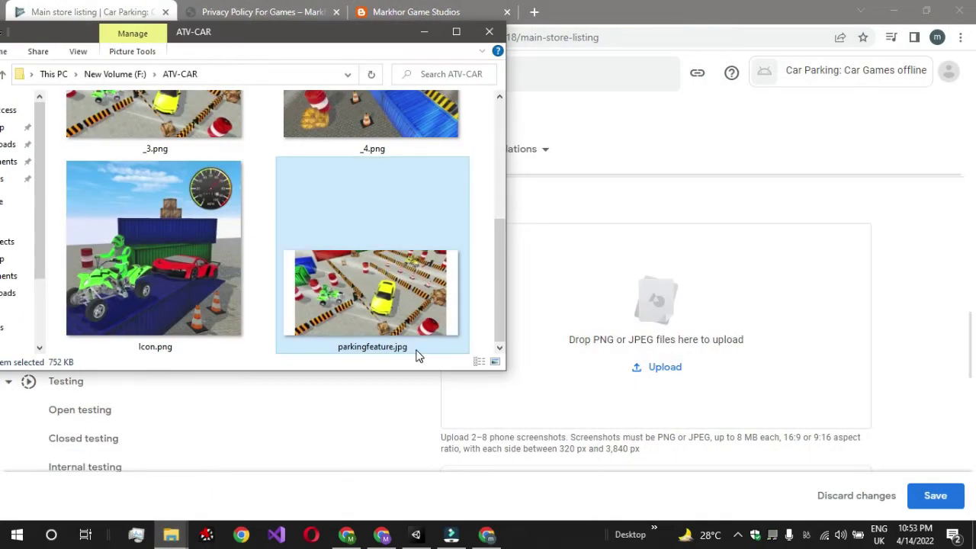
pyautogui.scroll(5, 418, 356)
pyautogui.click(233, 200)
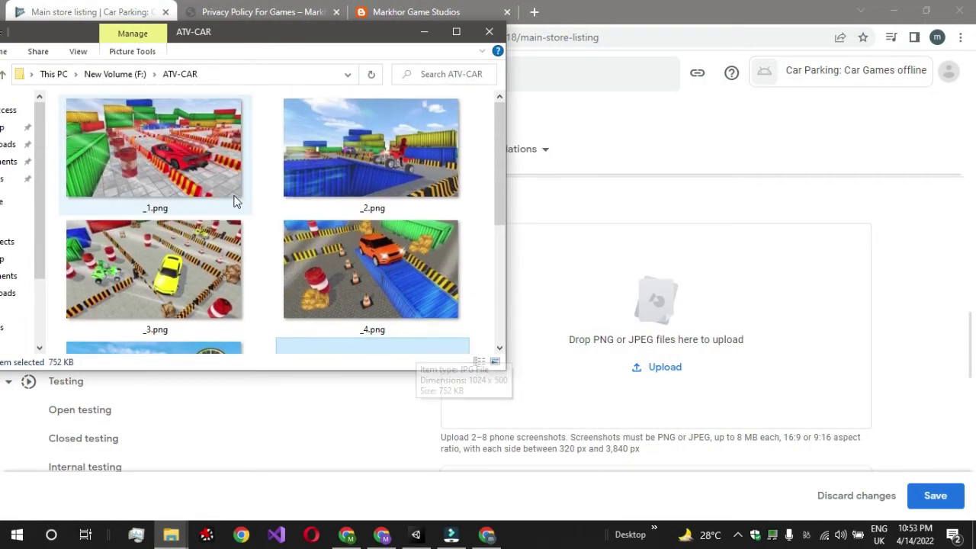
pyautogui.keyDown('shift'); pyautogui.click(406, 302); pyautogui.keyUp('shift')
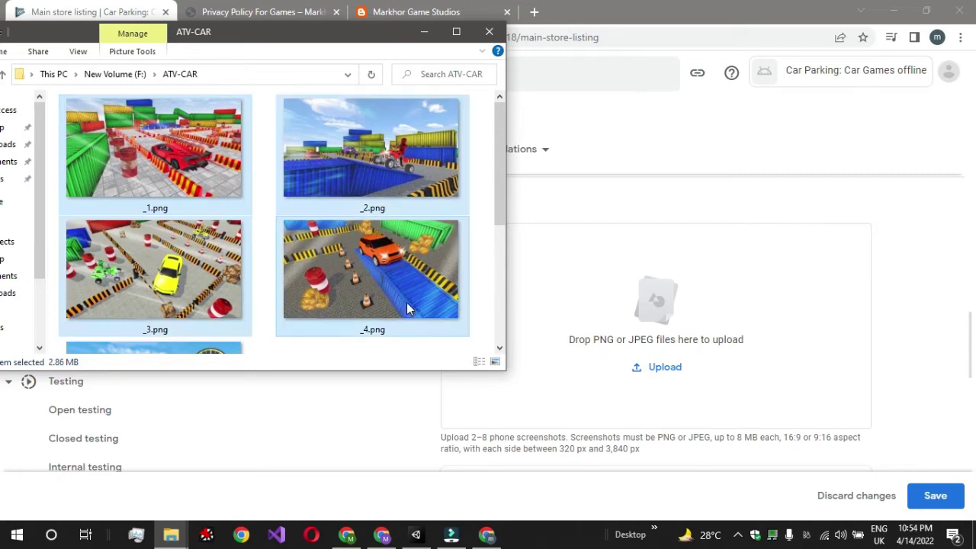
pyautogui.scroll(-2, 406, 302)
pyautogui.moveTo(384, 163); pyautogui.dragTo(657, 364)
# - Add the same four images, _1.png to _4.png, from the ATV-CAR folder as 7-inch tablet screenshots
pyautogui.scroll(-3, 658, 366)
pyautogui.scroll(-2, 659, 365)
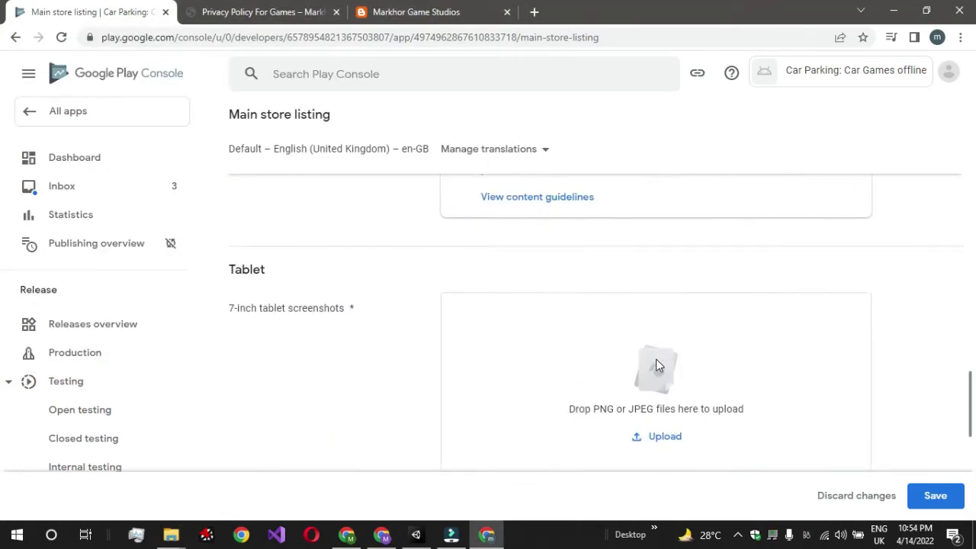
pyautogui.moveTo(174, 539)
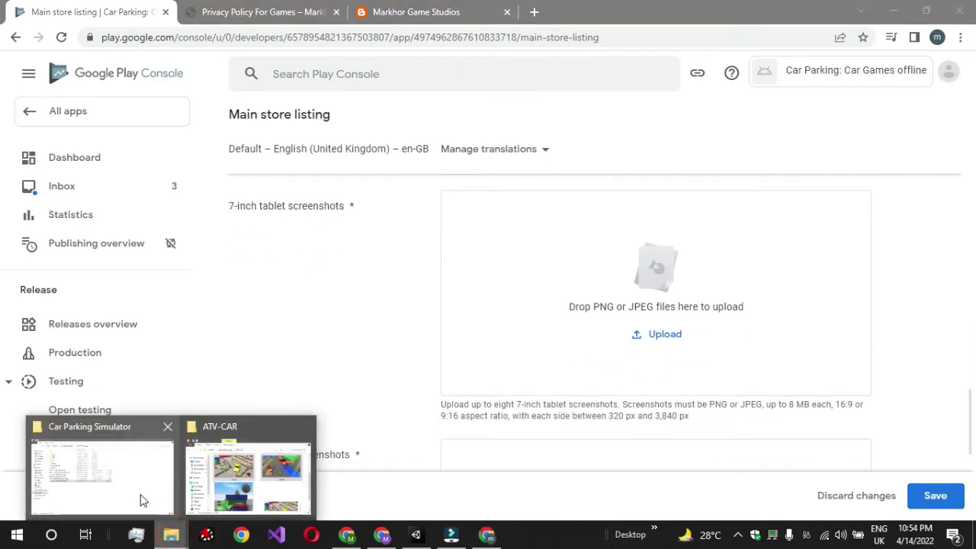
pyautogui.click(256, 484)
pyautogui.moveTo(343, 151); pyautogui.dragTo(725, 344)
# - Add the four images _1.png to _4.png from the ATV-CAR folder as 10-inch tablet screenshots
pyautogui.scroll(-2, 725, 344)
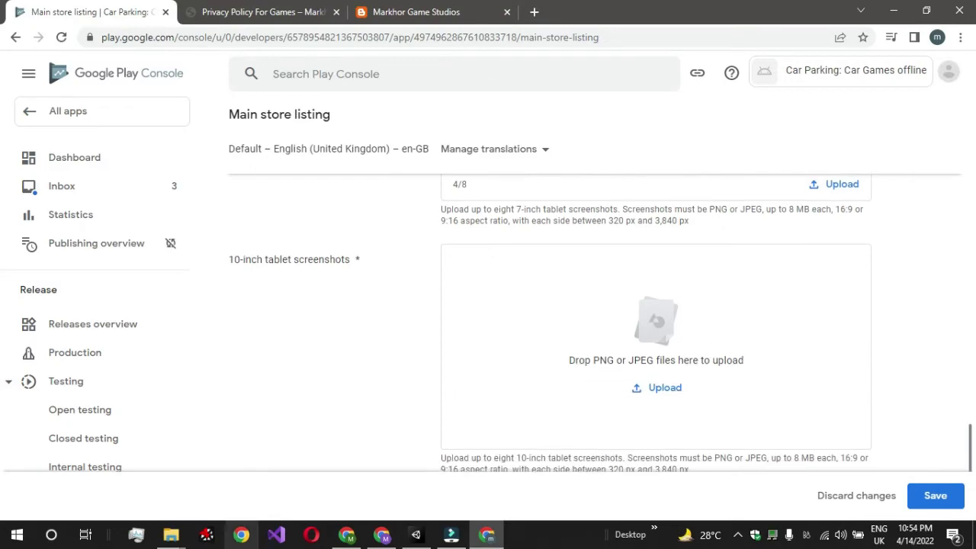
pyautogui.moveTo(171, 535)
pyautogui.click(270, 424)
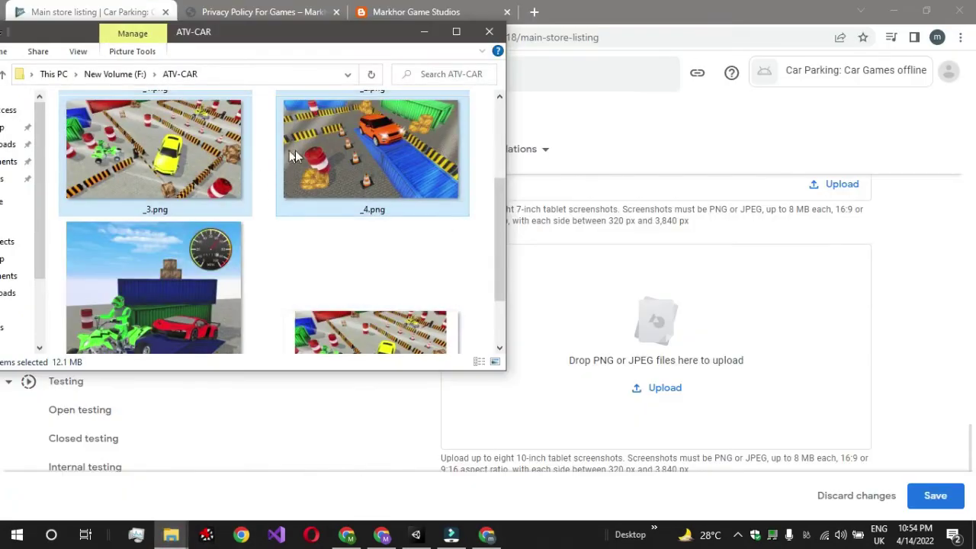
pyautogui.moveTo(295, 150); pyautogui.dragTo(646, 366)
# - Review the uploaded app icon and feature graphic in the Graphics section
pyautogui.scroll(-1, 646, 366)
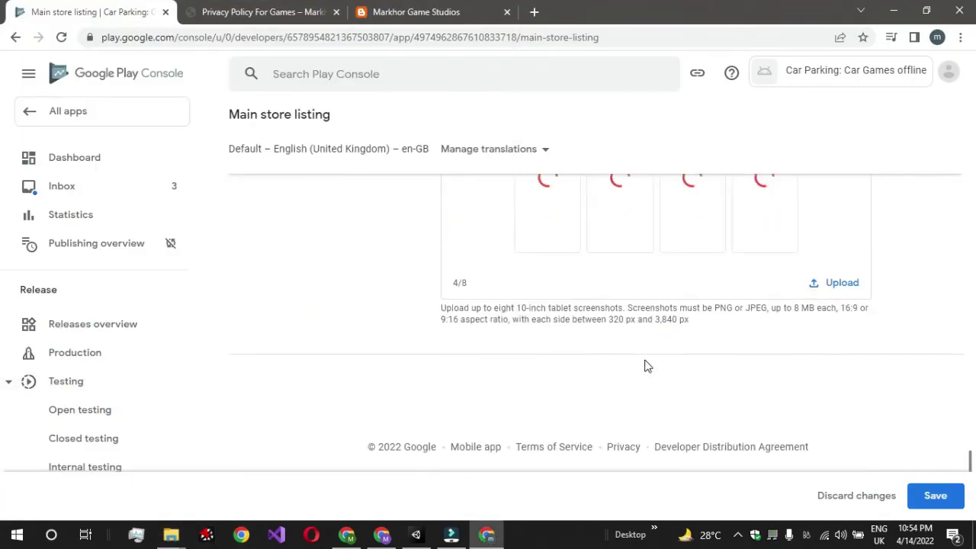
pyautogui.scroll(12, 645, 366)
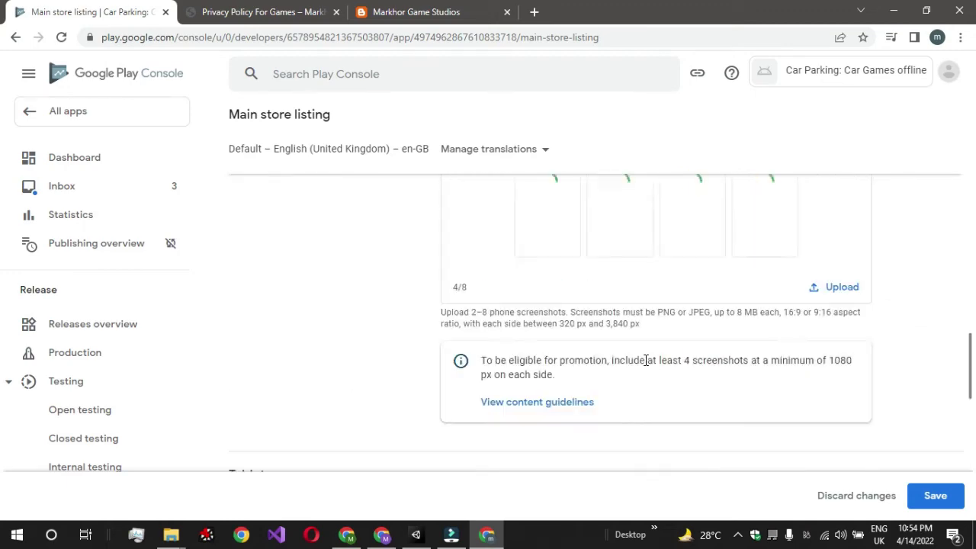
pyautogui.scroll(6, 646, 366)
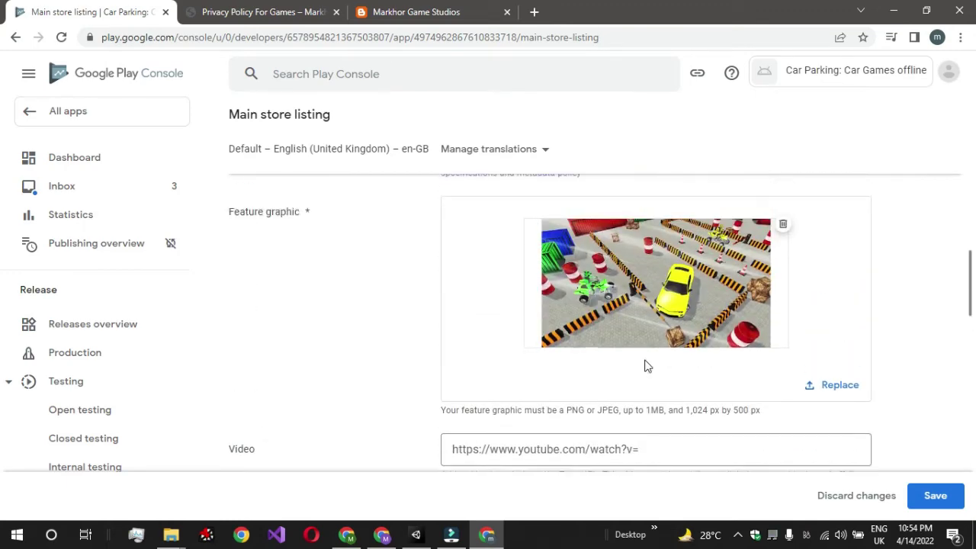
pyautogui.scroll(3, 646, 366)
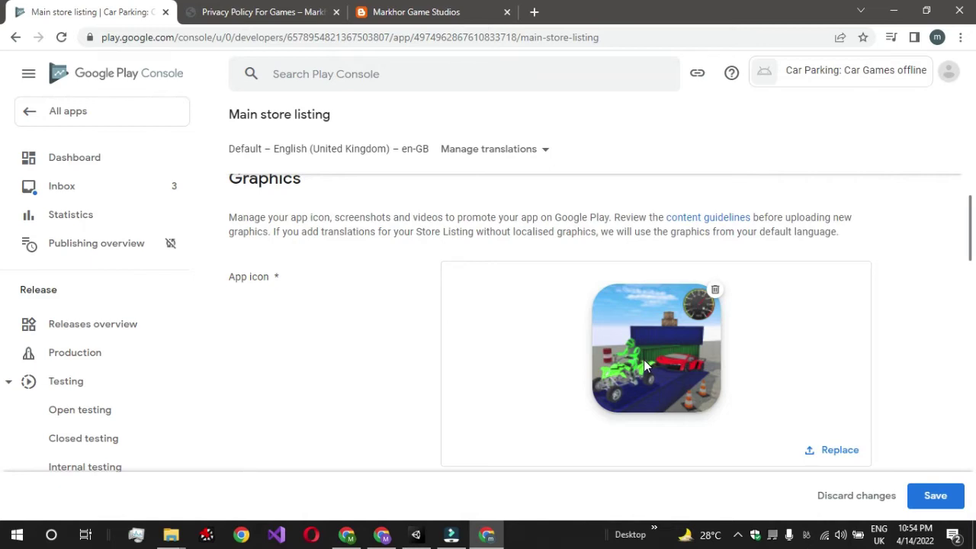
pyautogui.scroll(-1, 735, 361)
pyautogui.scroll(-1, 736, 367)
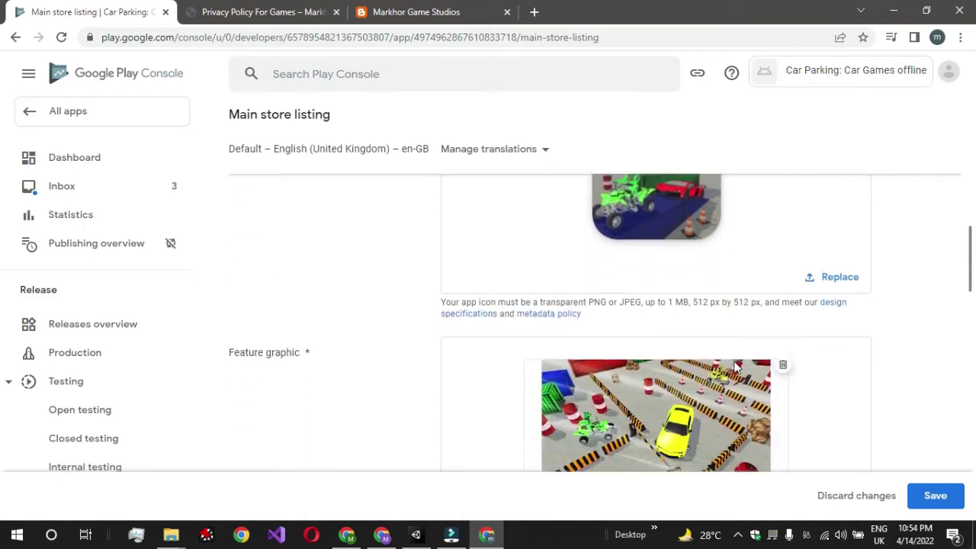
pyautogui.scroll(-4, 734, 368)
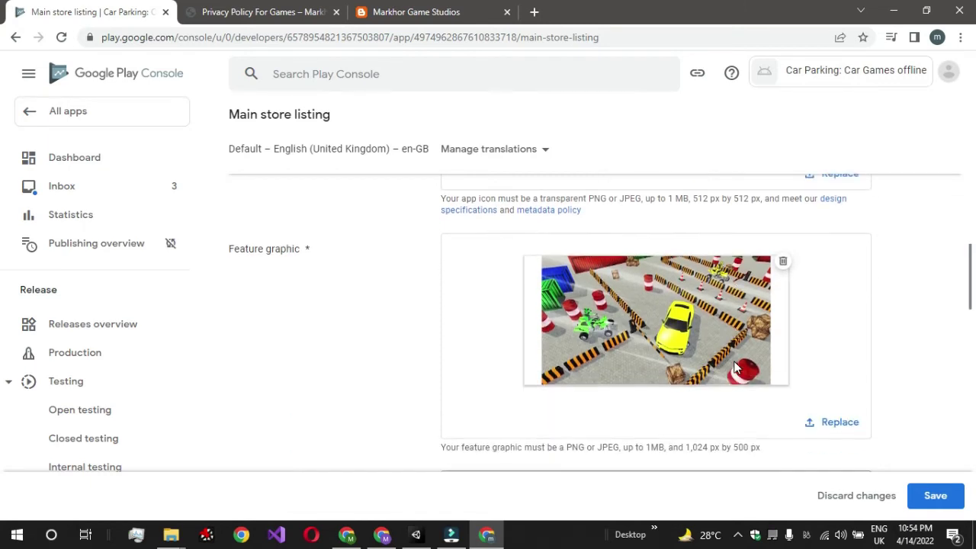
# - Check the upload progress of the phone, 7-inch and 10-inch tablet screenshots
pyautogui.scroll(-5, 734, 367)
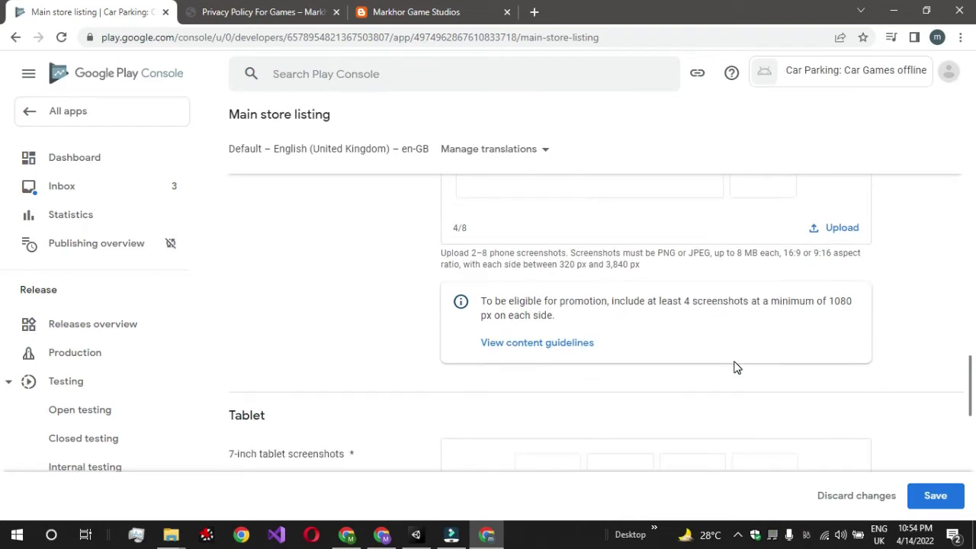
pyautogui.scroll(2, 734, 368)
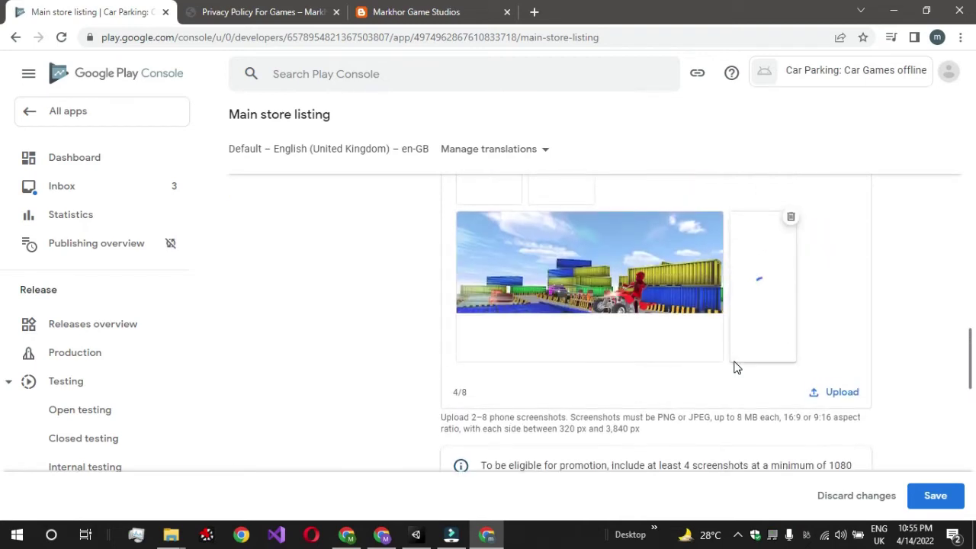
pyautogui.scroll(1, 734, 368)
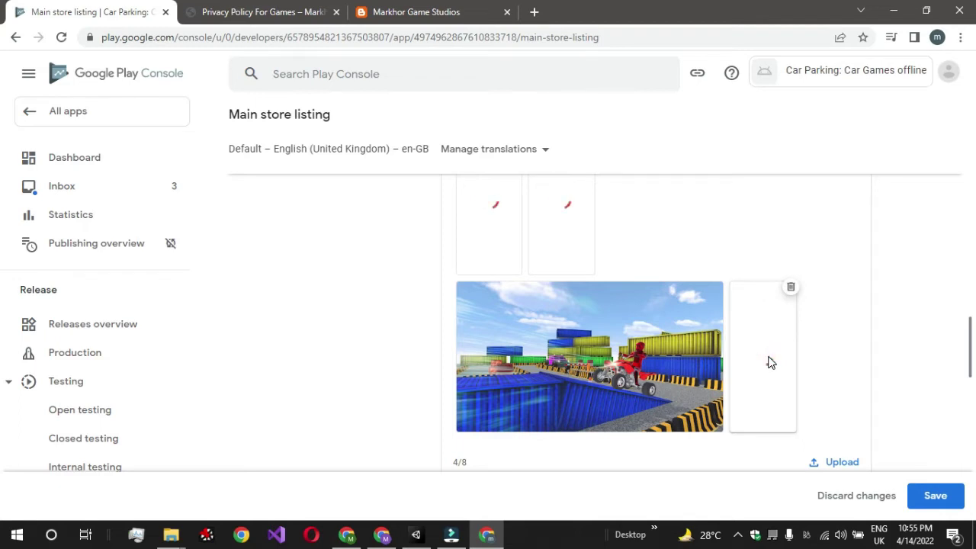
pyautogui.scroll(-5, 770, 363)
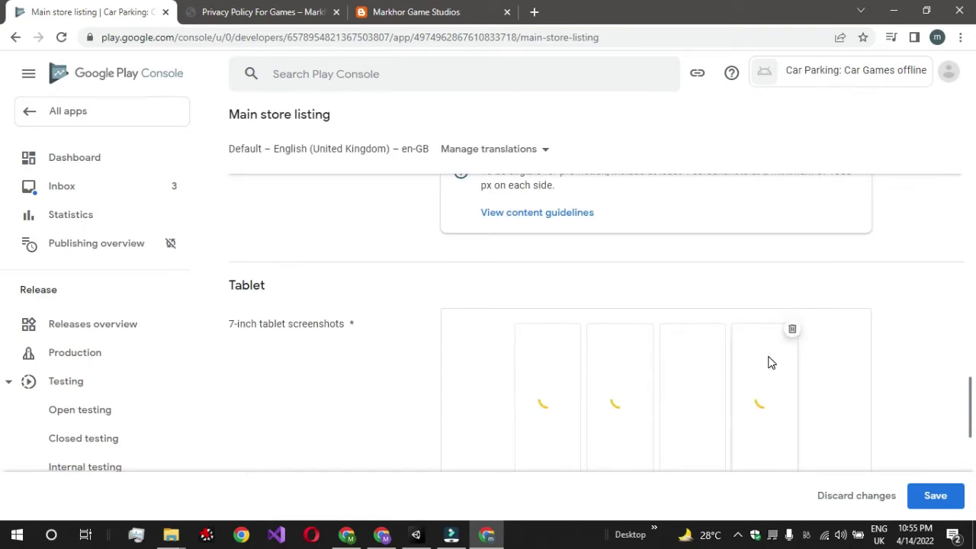
pyautogui.scroll(2, 770, 363)
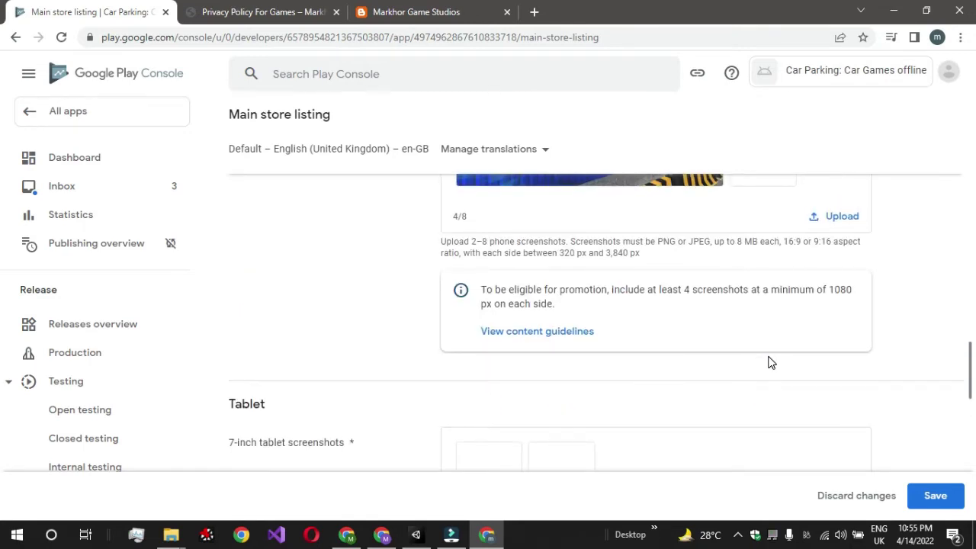
pyautogui.scroll(6, 770, 363)
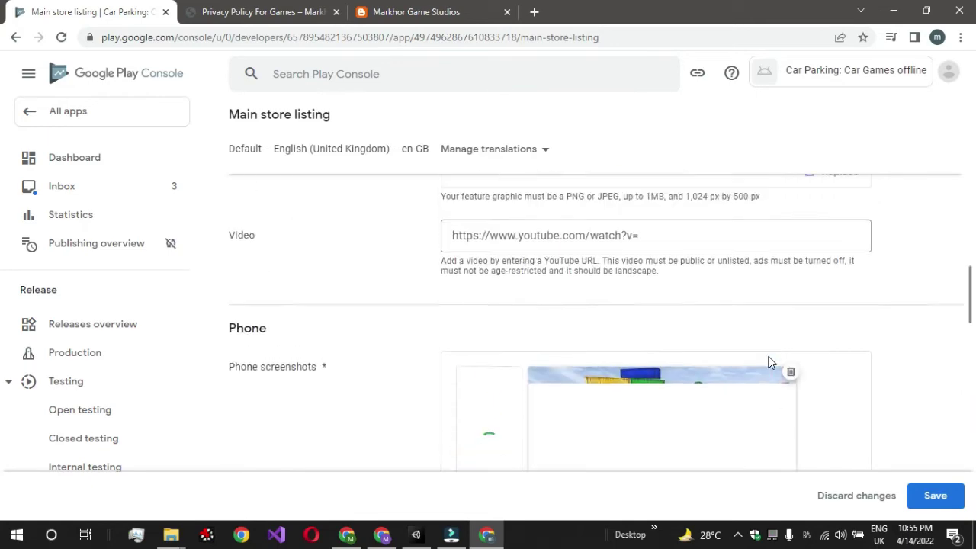
pyautogui.scroll(4, 771, 363)
pyautogui.scroll(-3, 770, 363)
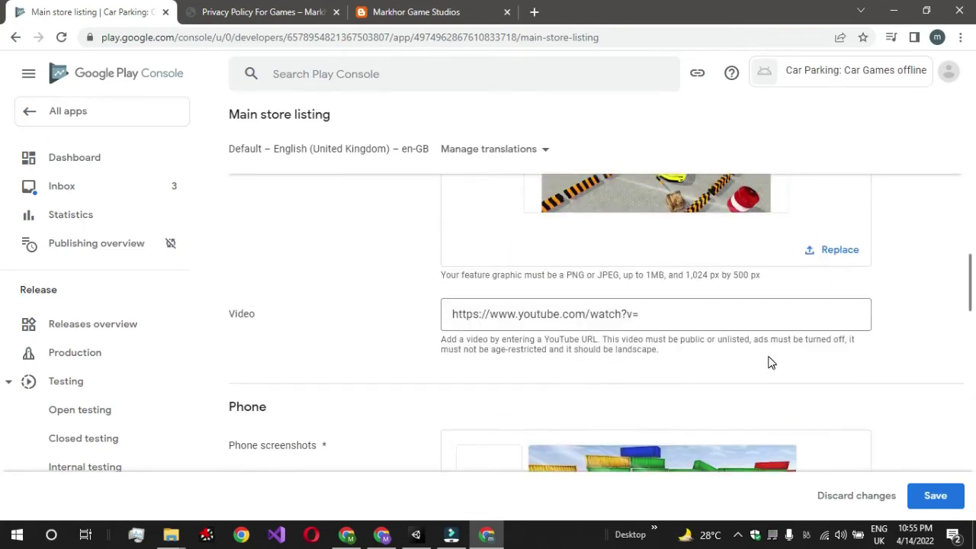
pyautogui.scroll(-5, 770, 363)
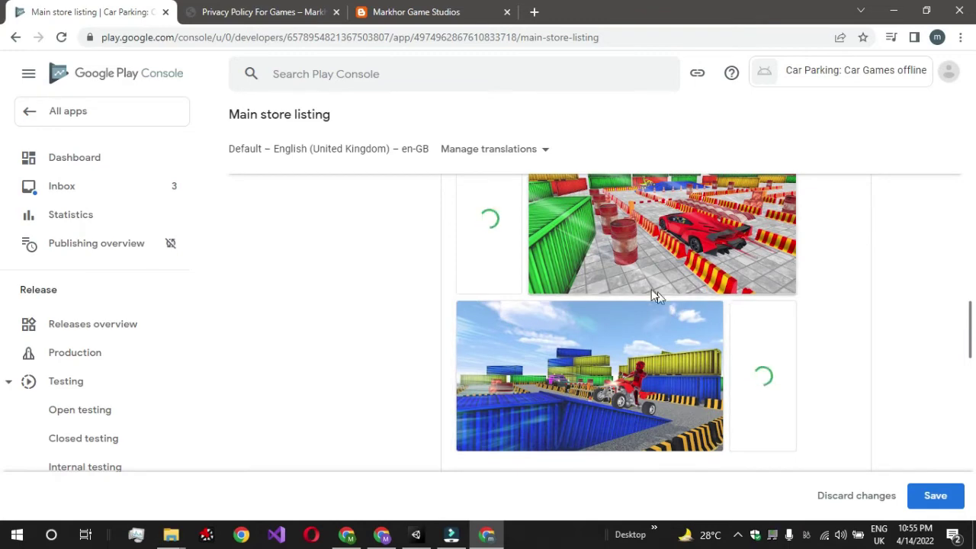
pyautogui.scroll(2, 652, 236)
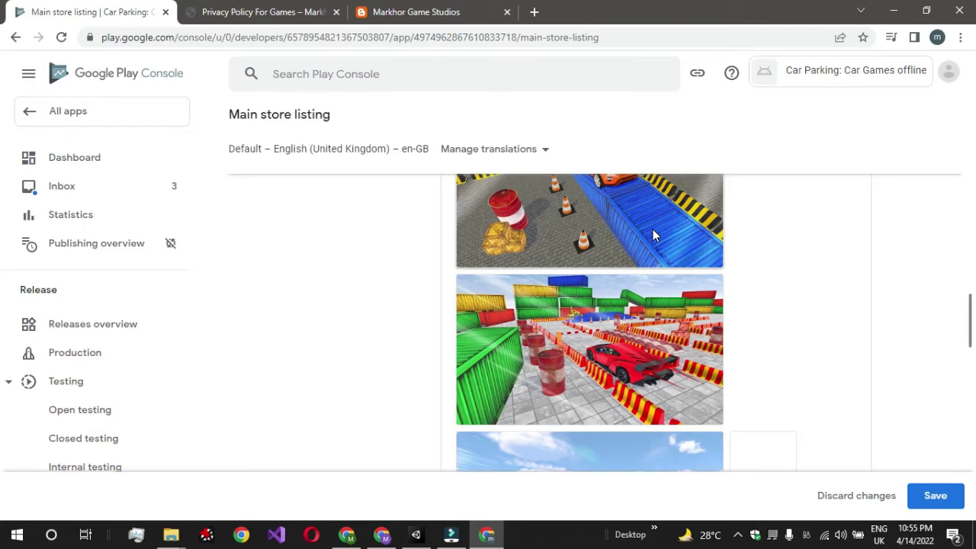
pyautogui.scroll(-3, 653, 228)
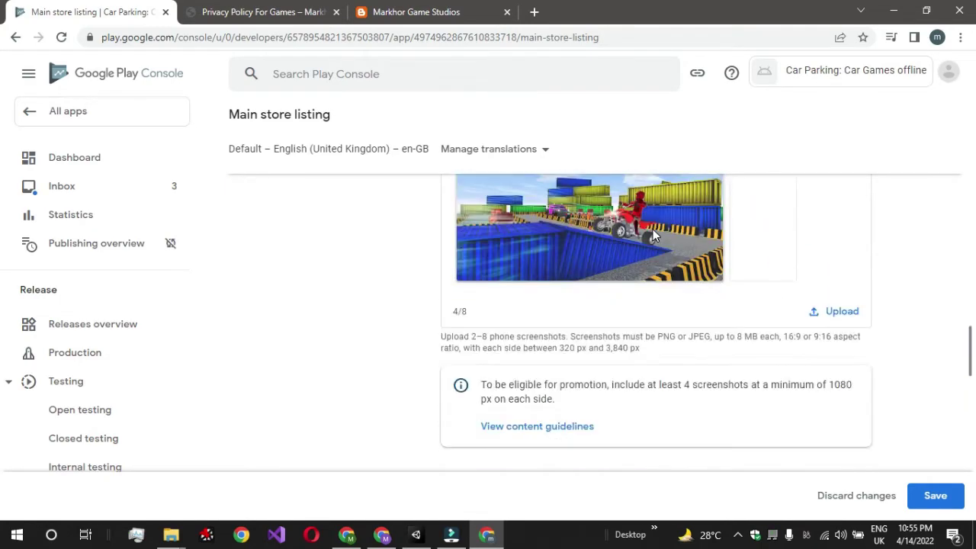
pyautogui.scroll(-4, 653, 234)
pyautogui.scroll(-5, 653, 235)
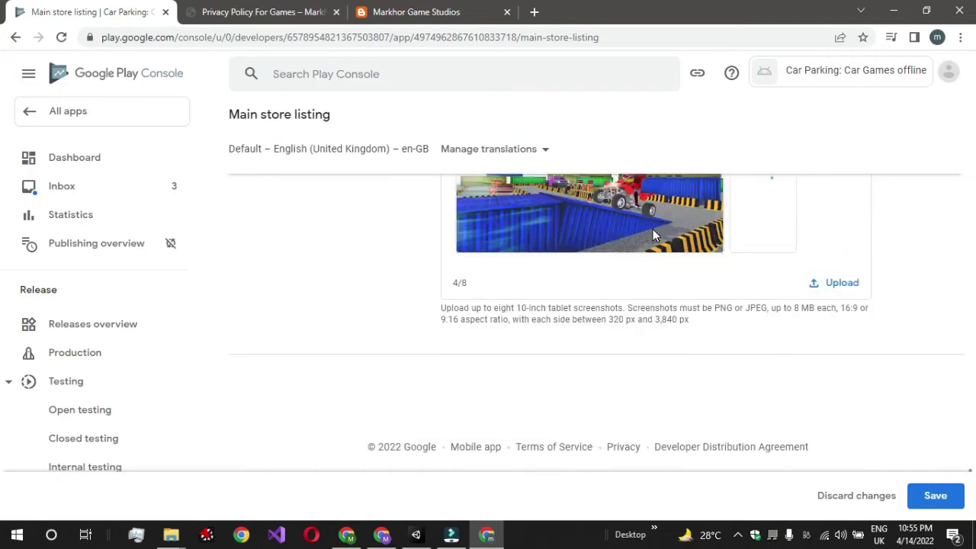
# - Check the uploaded phone and tablet screenshots and save the main store listing
pyautogui.scroll(10, 653, 235)
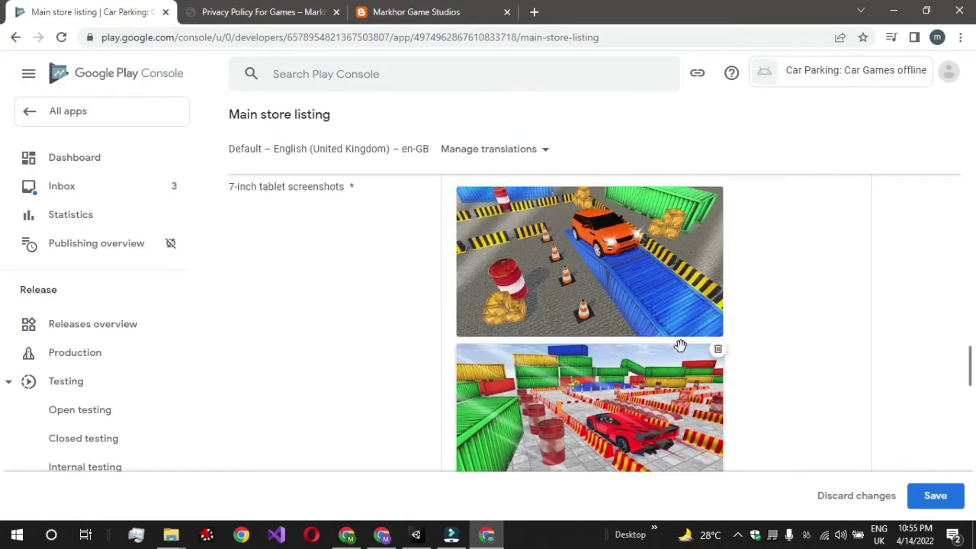
pyautogui.scroll(5, 684, 353)
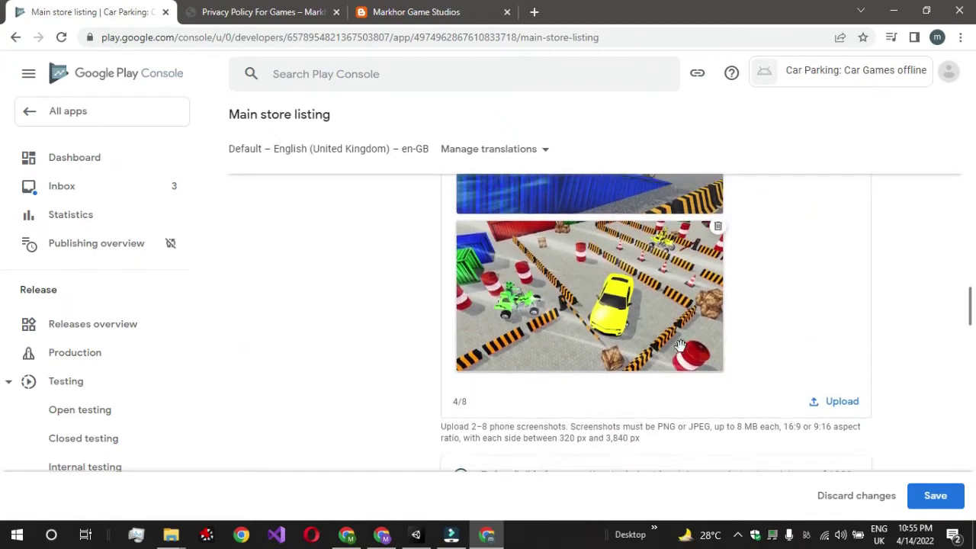
pyautogui.scroll(3, 680, 345)
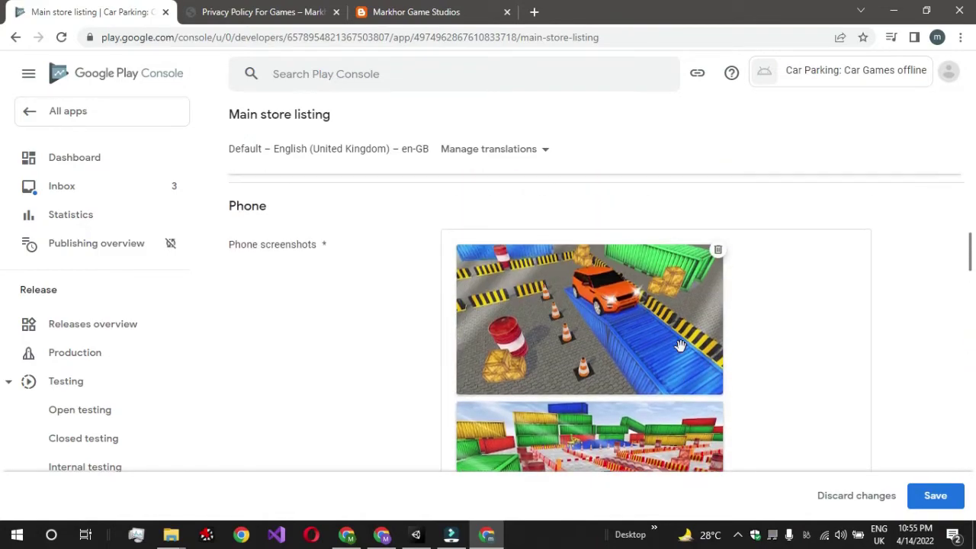
pyautogui.scroll(-4, 680, 346)
pyautogui.scroll(-3, 680, 346)
pyautogui.scroll(-10, 682, 350)
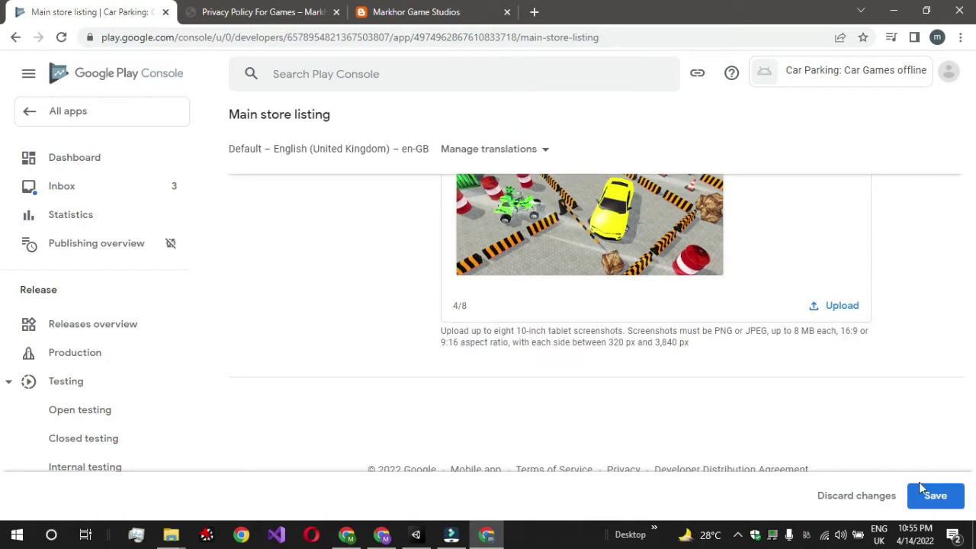
pyautogui.click(926, 497)
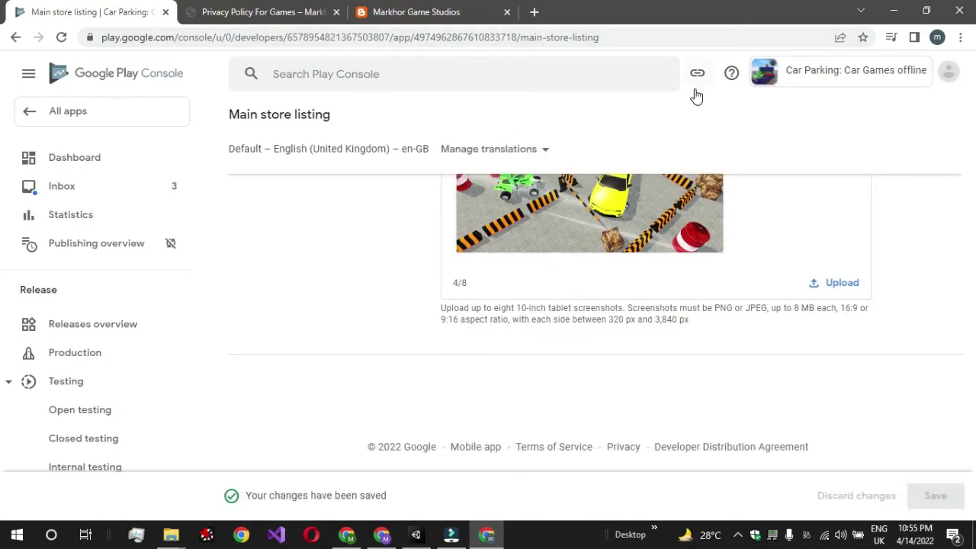
# - Return to the list of all apps and open the dashboard of Car Parking: Car Games offline
pyautogui.click(32, 114)
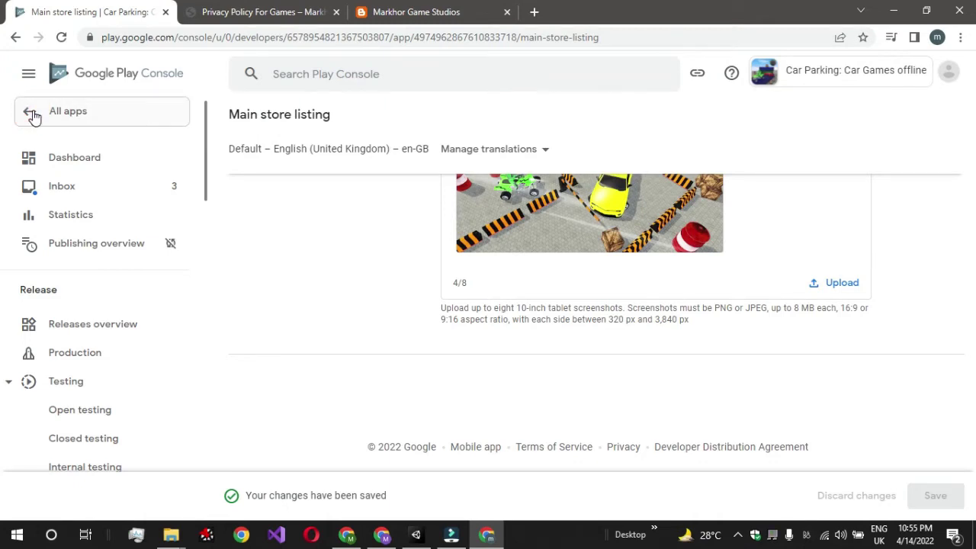
pyautogui.scroll(-1, 457, 305)
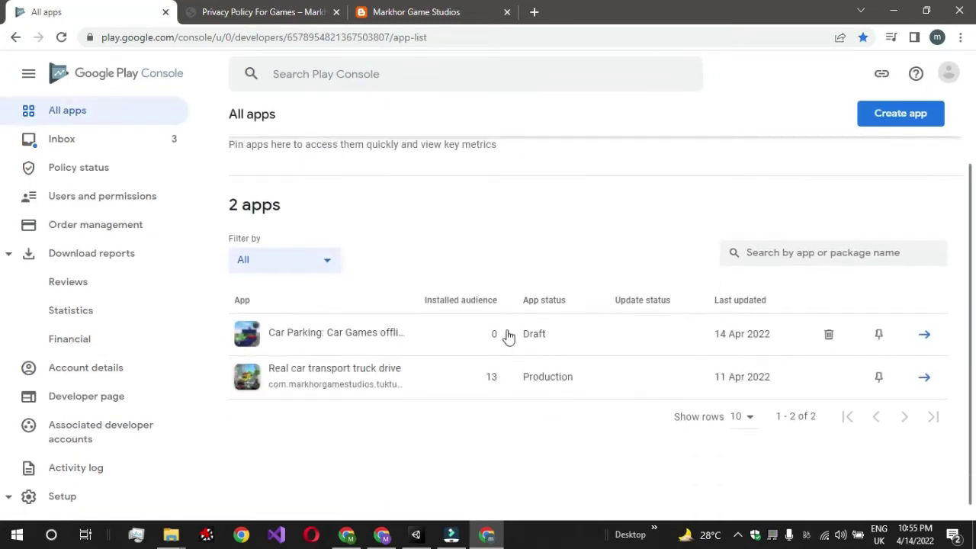
pyautogui.click(925, 340)
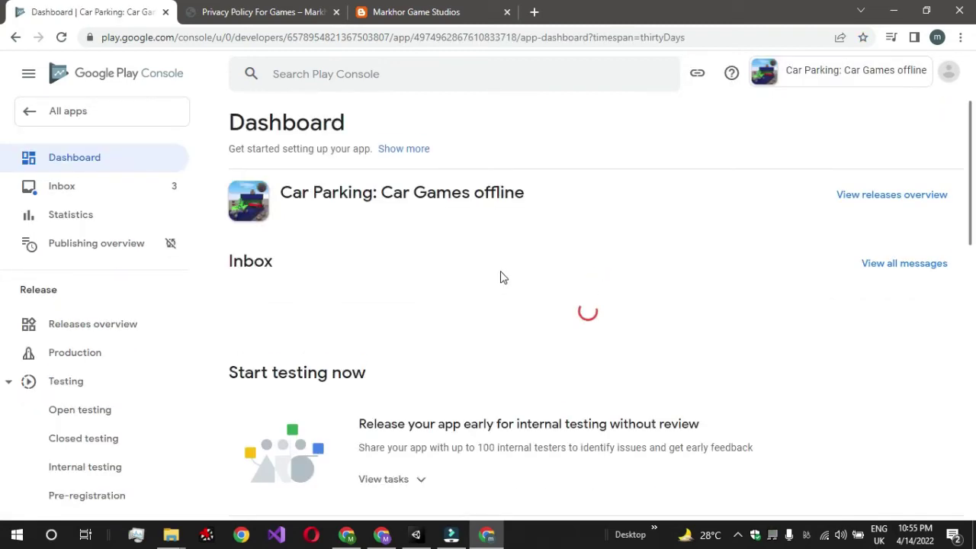
# - Examine the task lists for closed testing and internal testing on the dashboard
pyautogui.scroll(-5, 500, 277)
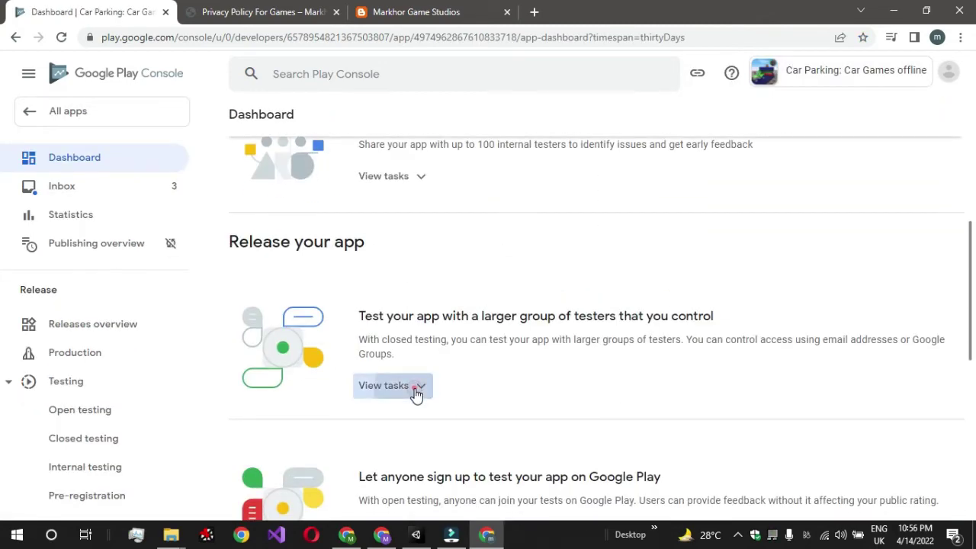
pyautogui.click(416, 388)
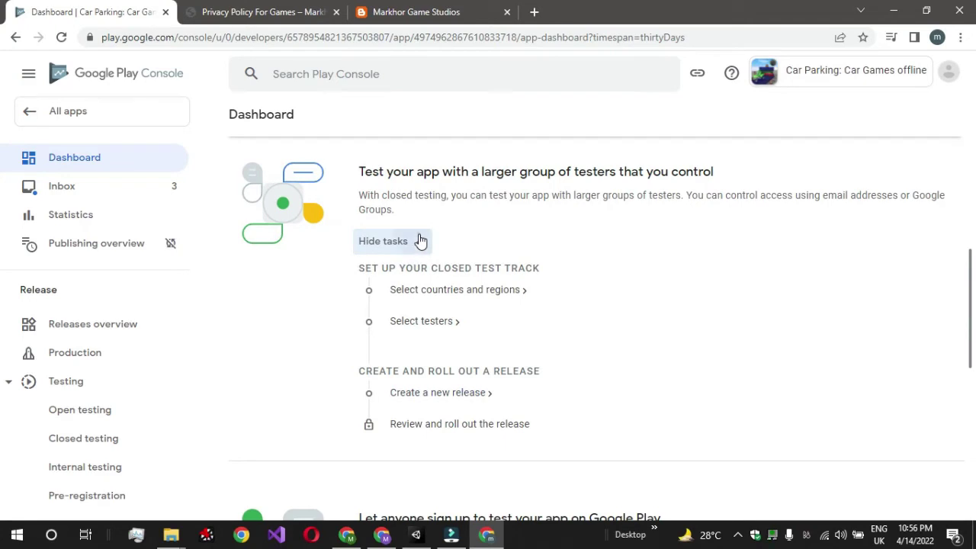
pyautogui.click(420, 241)
pyautogui.scroll(2, 420, 240)
pyautogui.click(410, 215)
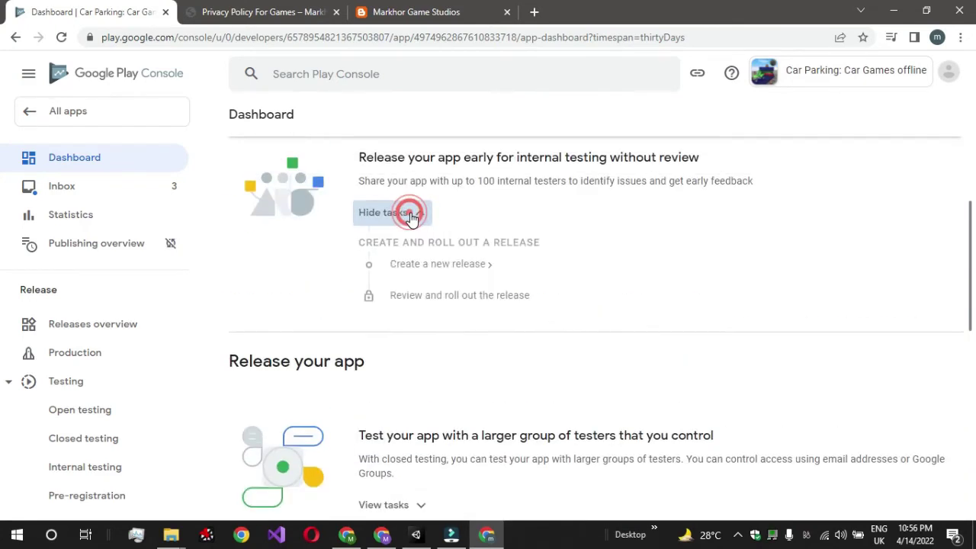
pyautogui.click(411, 215)
pyautogui.scroll(-3, 412, 218)
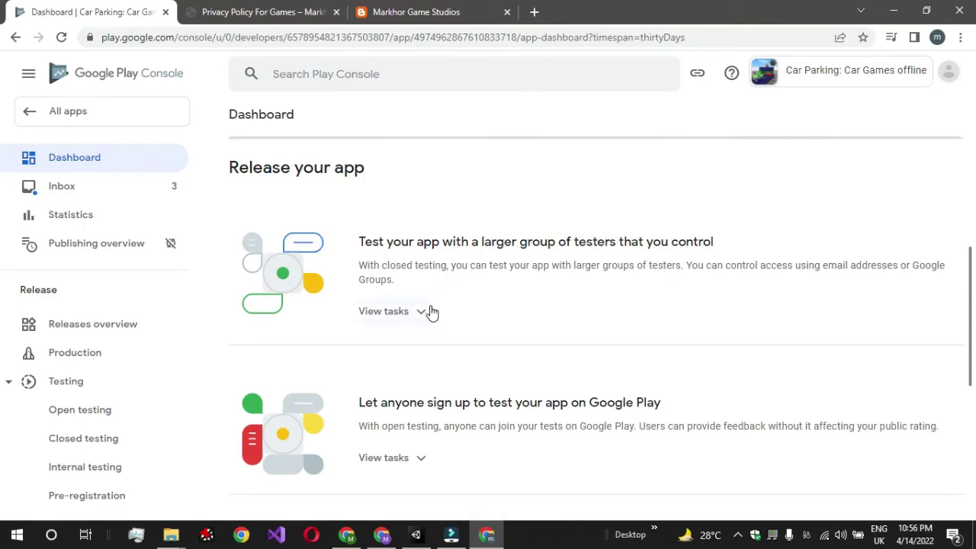
# - Open the Select countries and regions task for the app's open test track
pyautogui.scroll(-2, 431, 313)
pyautogui.click(410, 341)
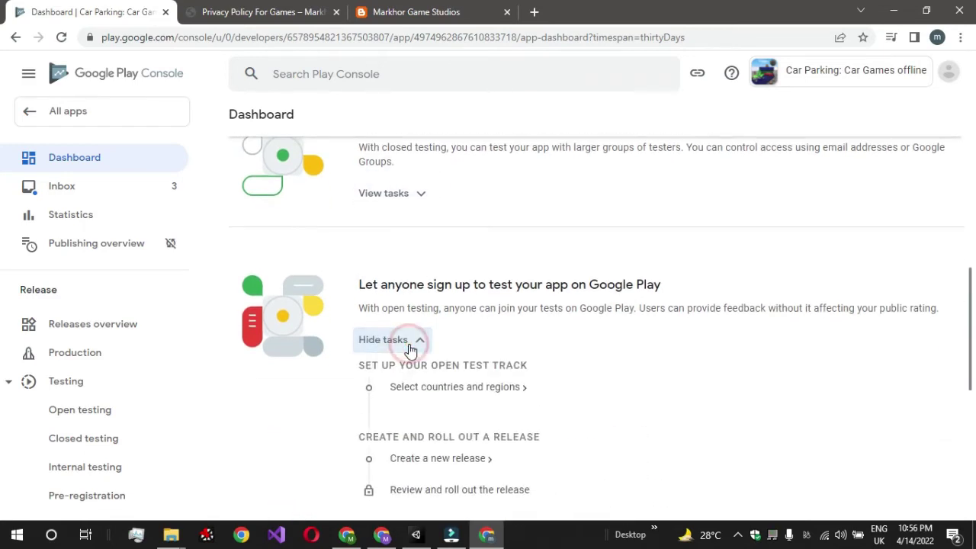
pyautogui.scroll(-1, 410, 347)
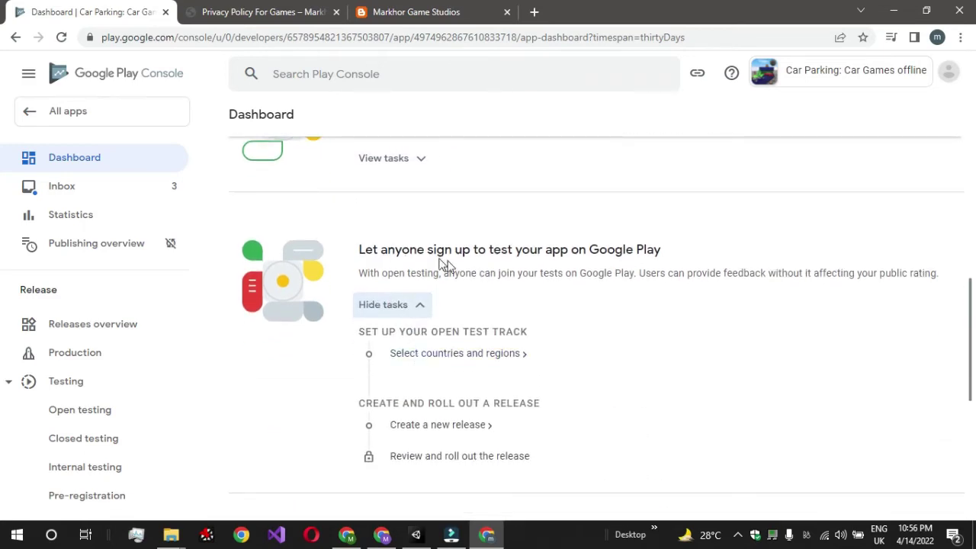
pyautogui.click(447, 356)
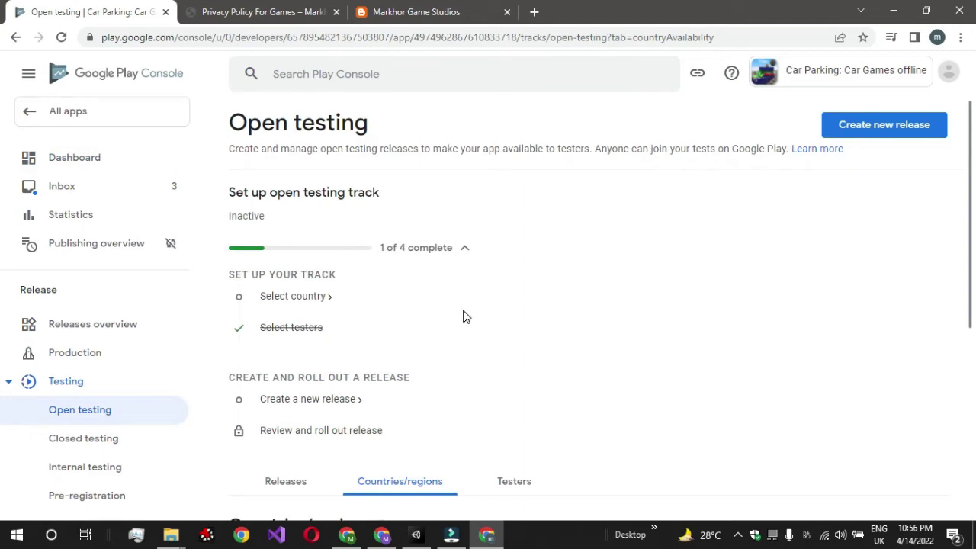
# - Add all listed countries/regions, including Rest of World, to the open testing track
pyautogui.scroll(-5, 465, 316)
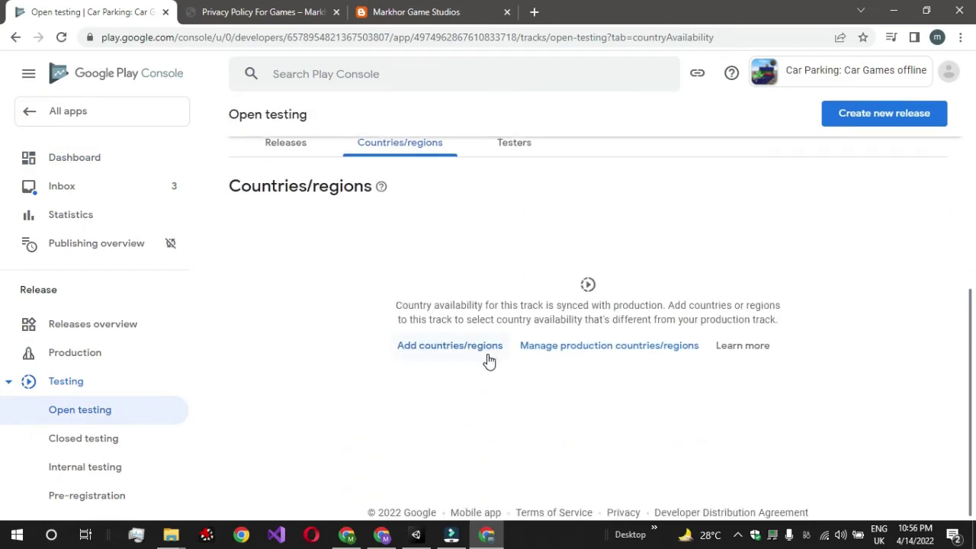
pyautogui.click(489, 352)
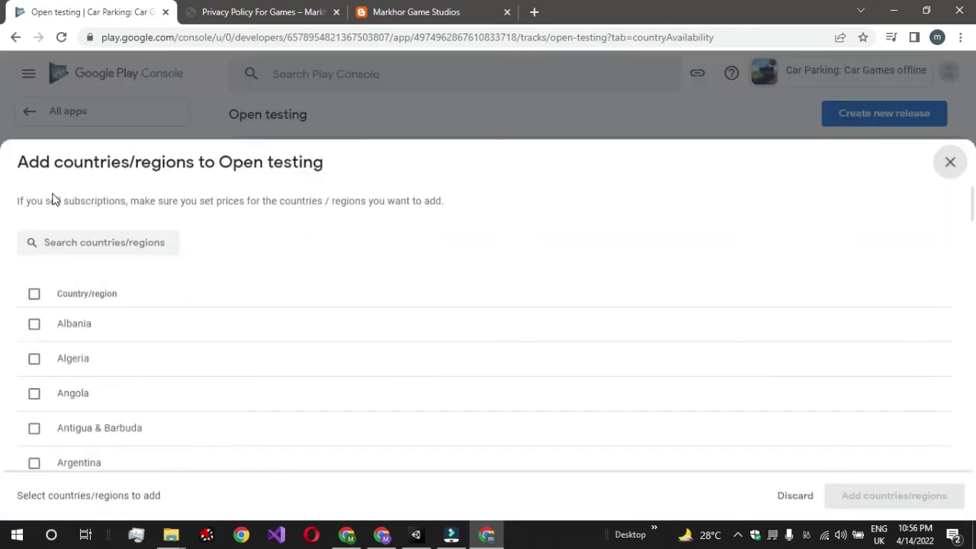
pyautogui.click(39, 295)
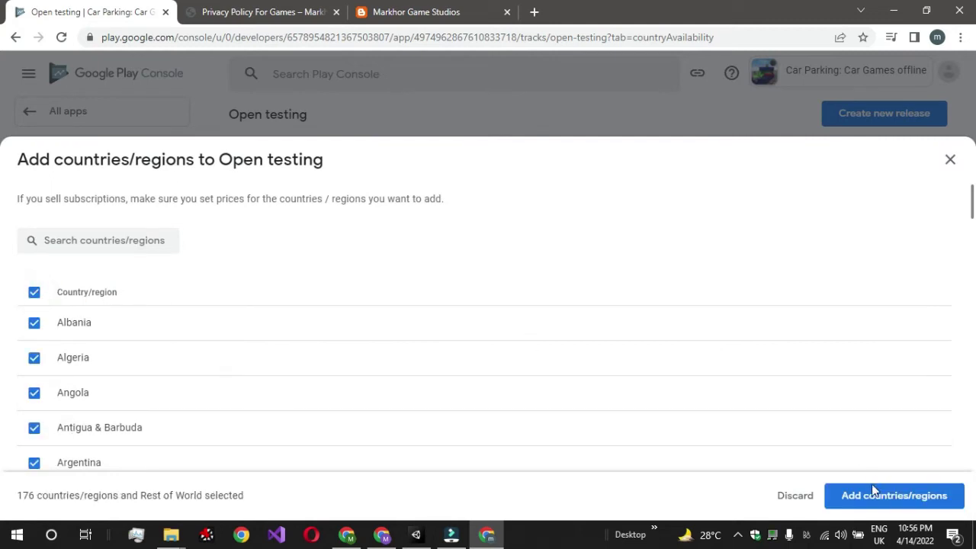
pyautogui.click(872, 494)
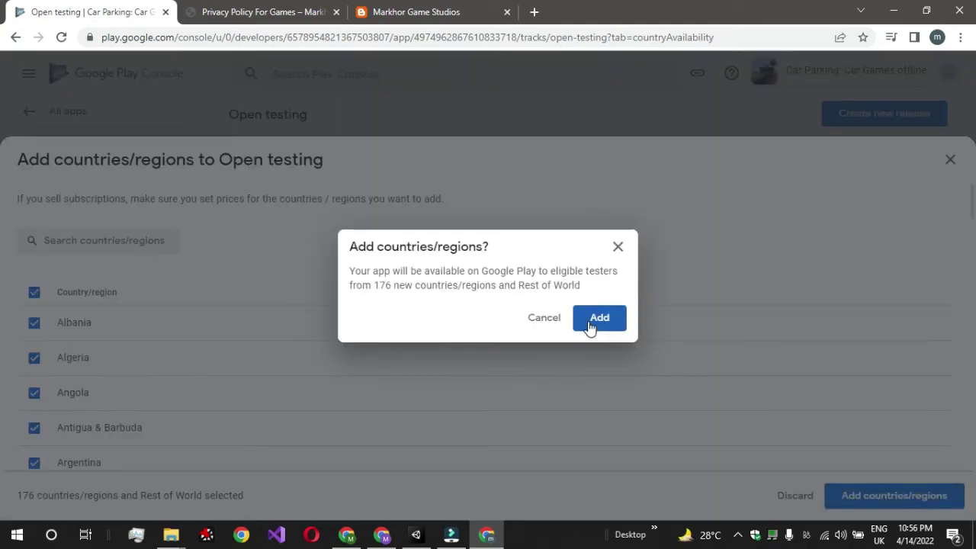
pyautogui.click(588, 325)
pyautogui.scroll(1, 538, 350)
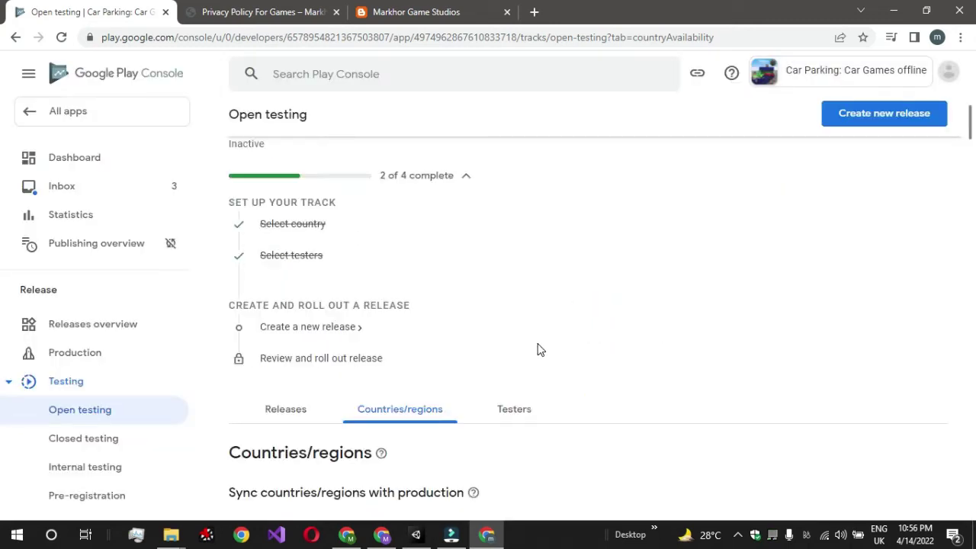
pyautogui.scroll(-4, 538, 349)
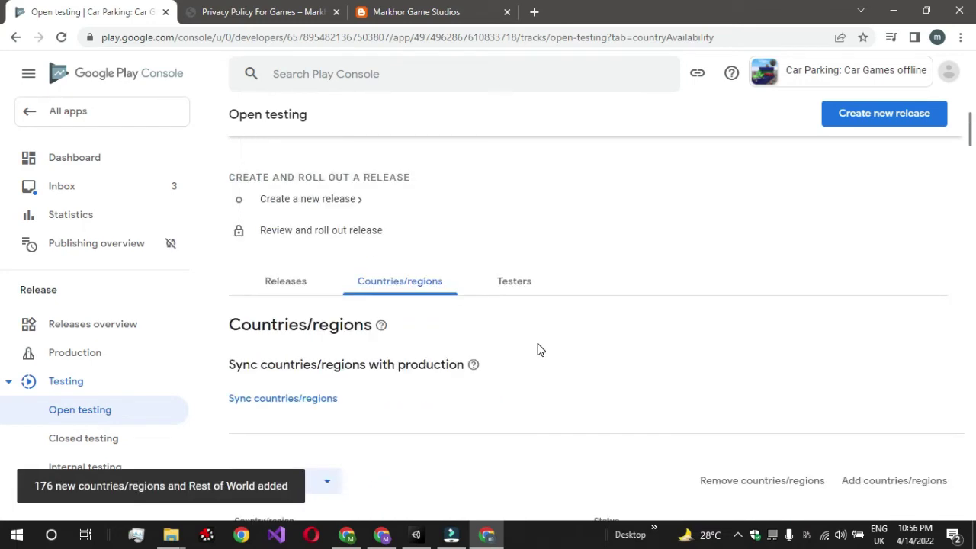
pyautogui.scroll(2, 257, 185)
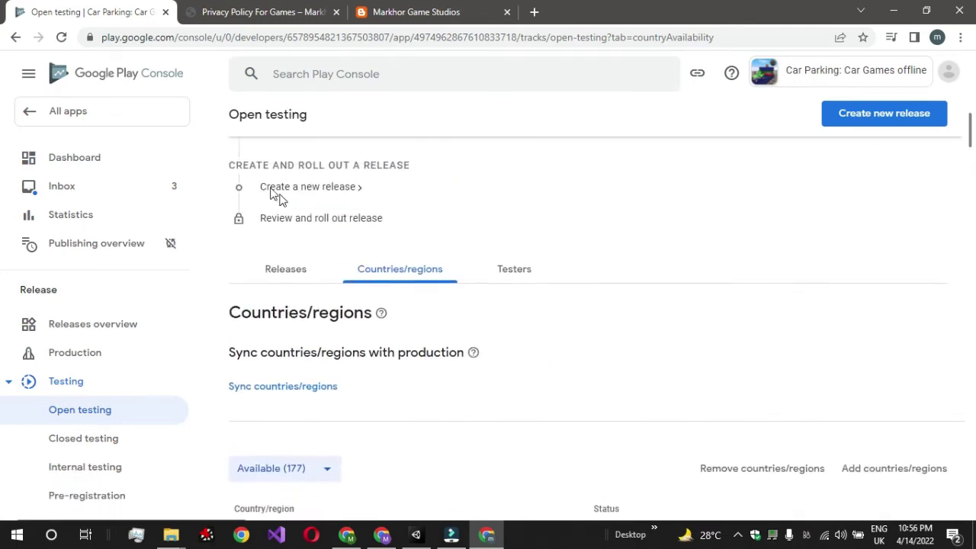
pyautogui.scroll(2, 252, 189)
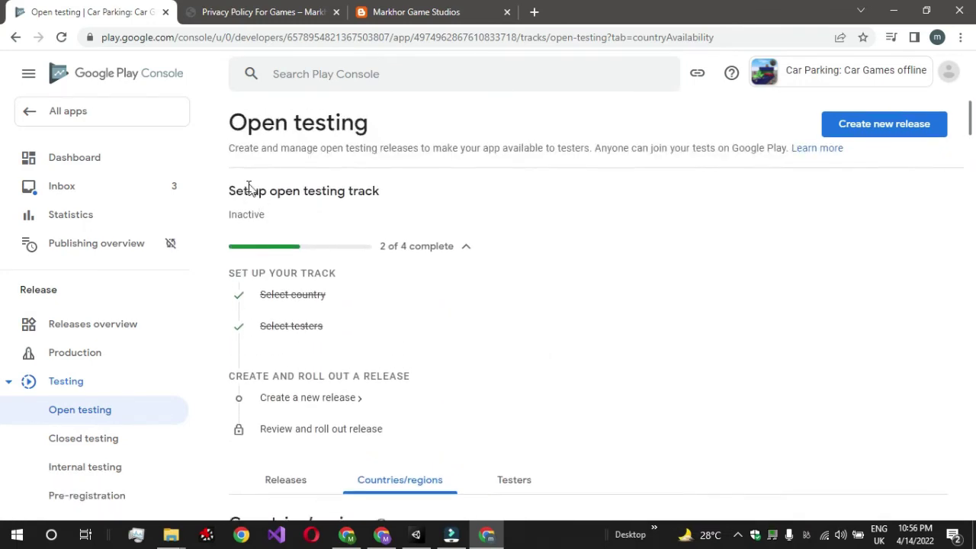
# - Go back through the app list to the Car Parking: Car Games offline dashboard's release tasks
pyautogui.click(28, 109)
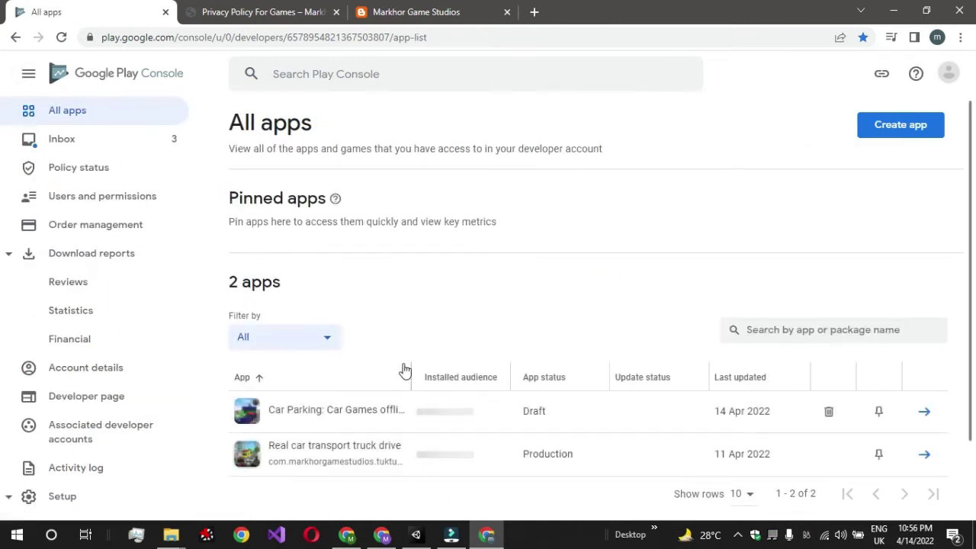
pyautogui.click(923, 410)
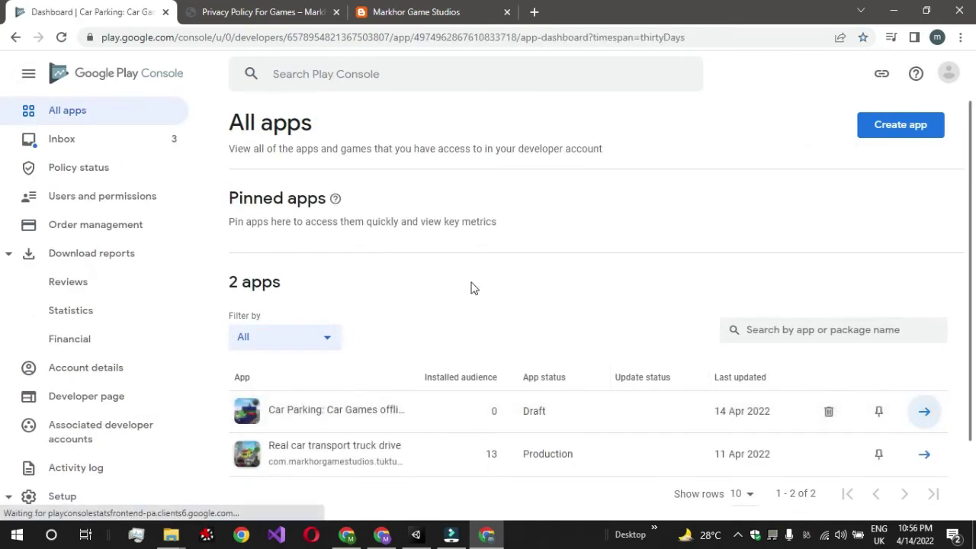
pyautogui.scroll(-4, 471, 286)
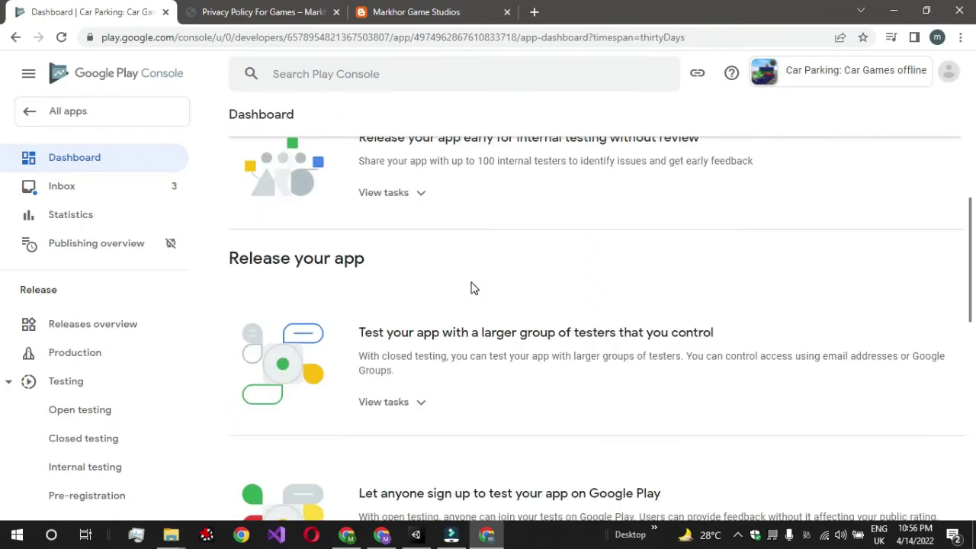
# - Examine the dashboard's closed testing, open testing and pre-registration task lists
pyautogui.click(400, 266)
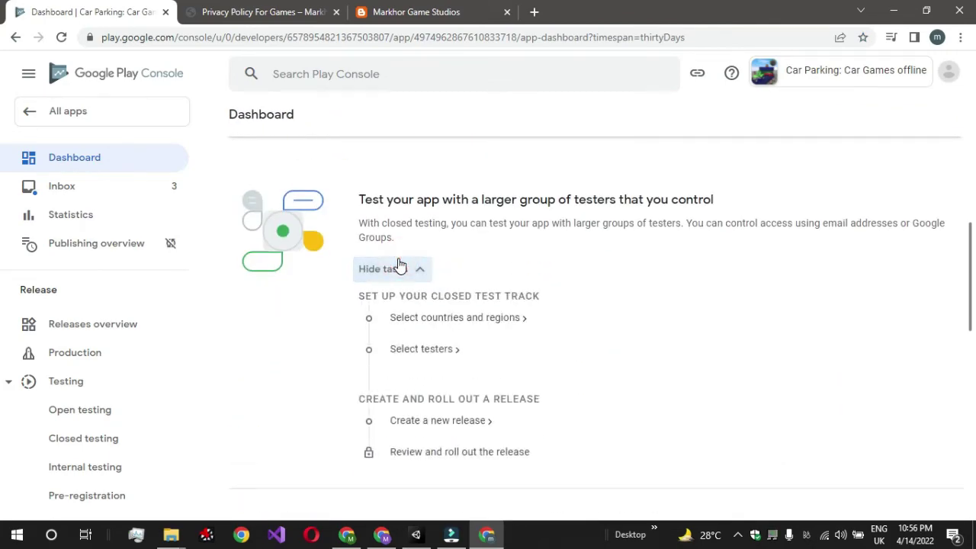
pyautogui.click(399, 265)
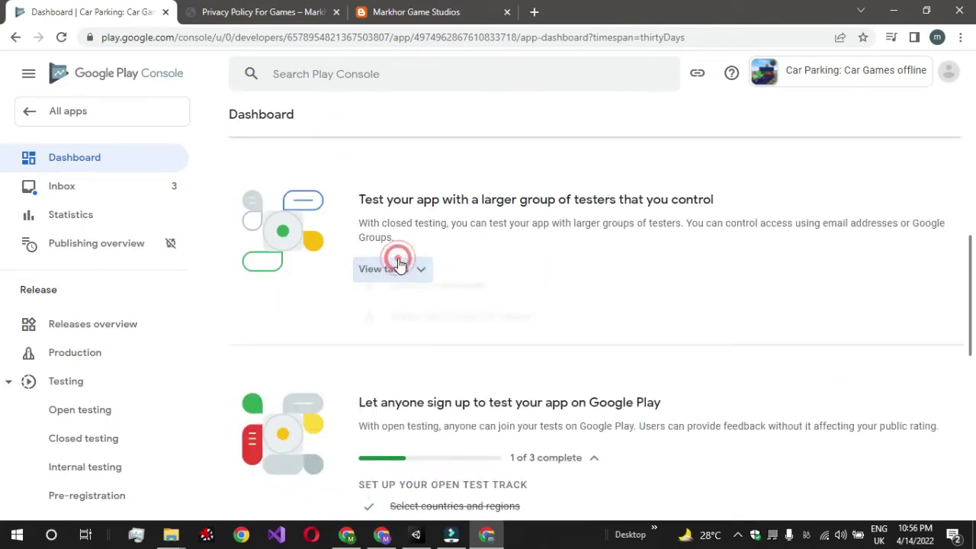
pyautogui.scroll(-3, 399, 263)
pyautogui.scroll(-3, 399, 263)
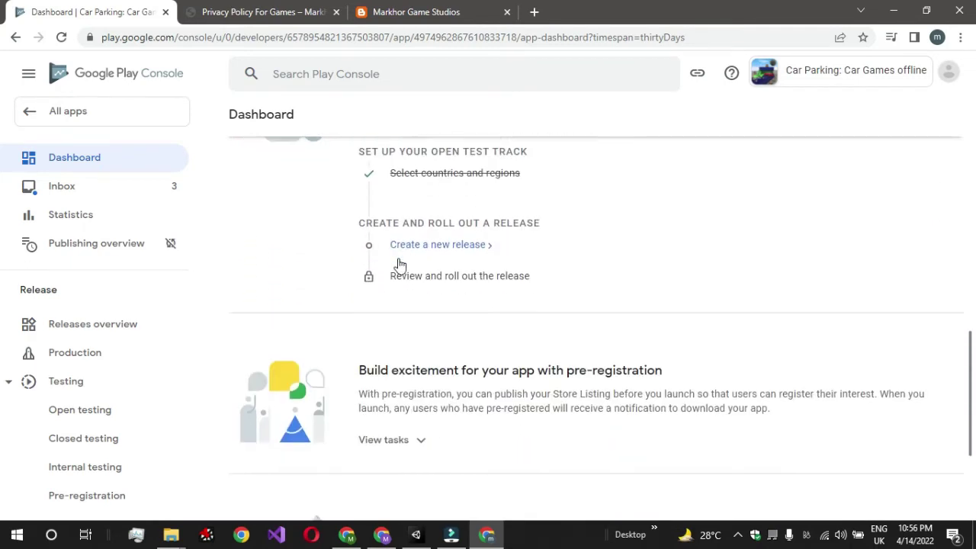
pyautogui.click(393, 386)
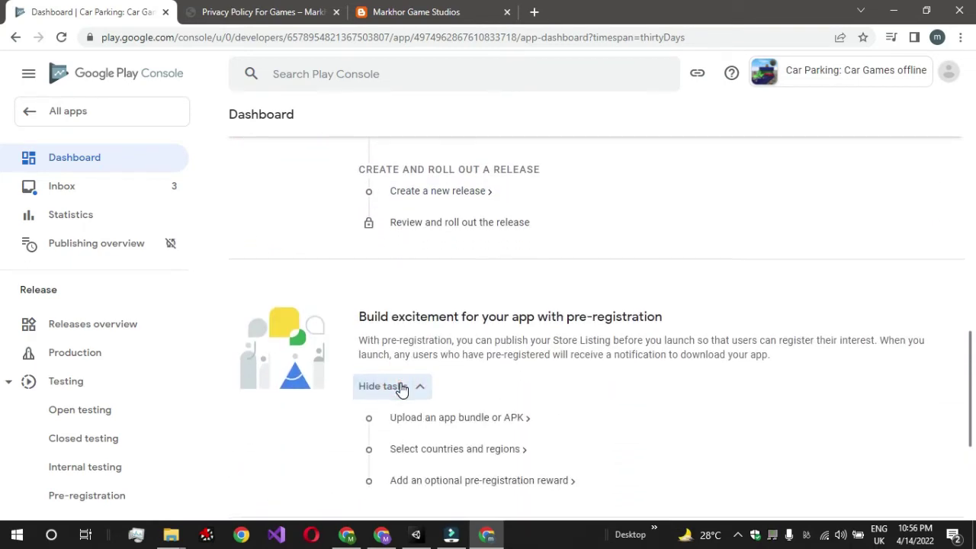
pyautogui.scroll(-1, 400, 389)
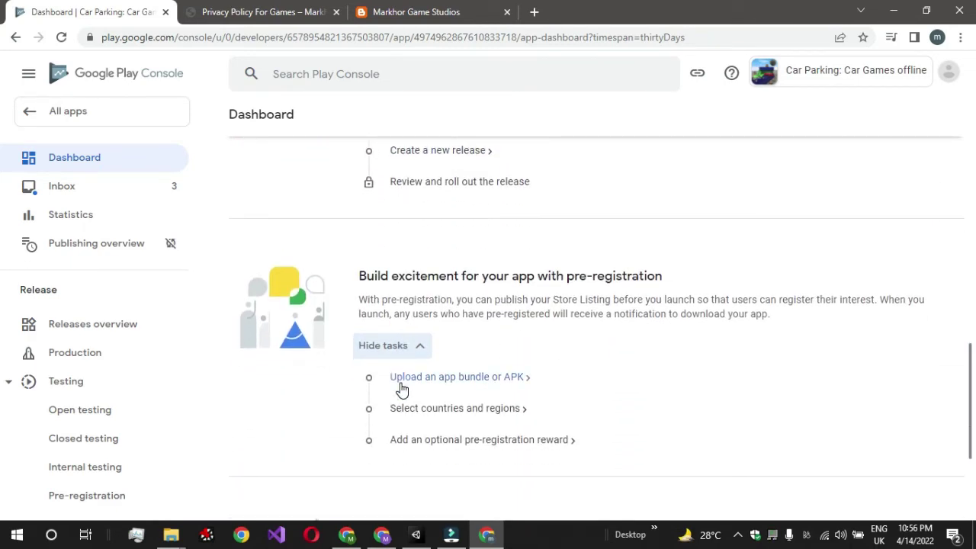
pyautogui.click(425, 335)
pyautogui.scroll(-1, 425, 336)
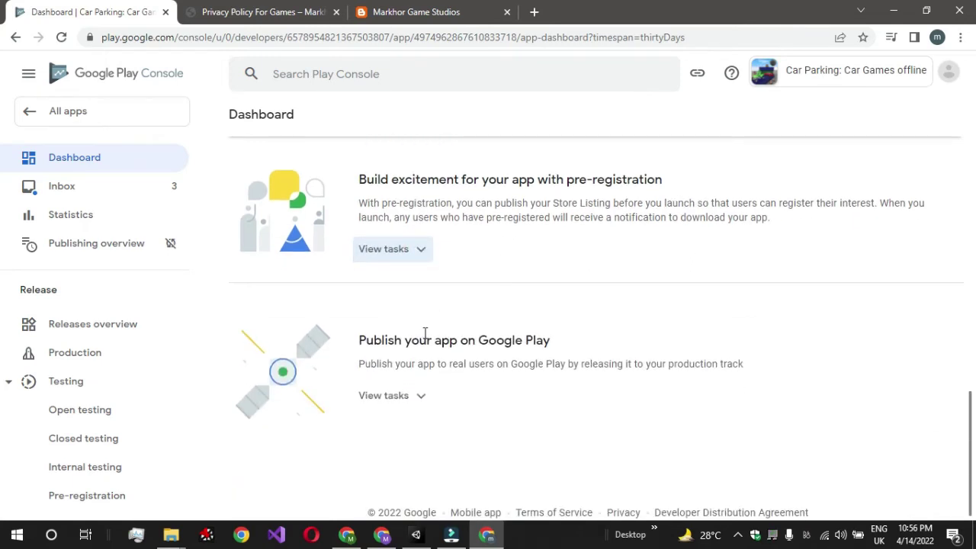
# - Add all listed countries/regions, including Rest of World, to the production track from the dashboard's Publish your app on Google Play tasks
pyautogui.click(412, 398)
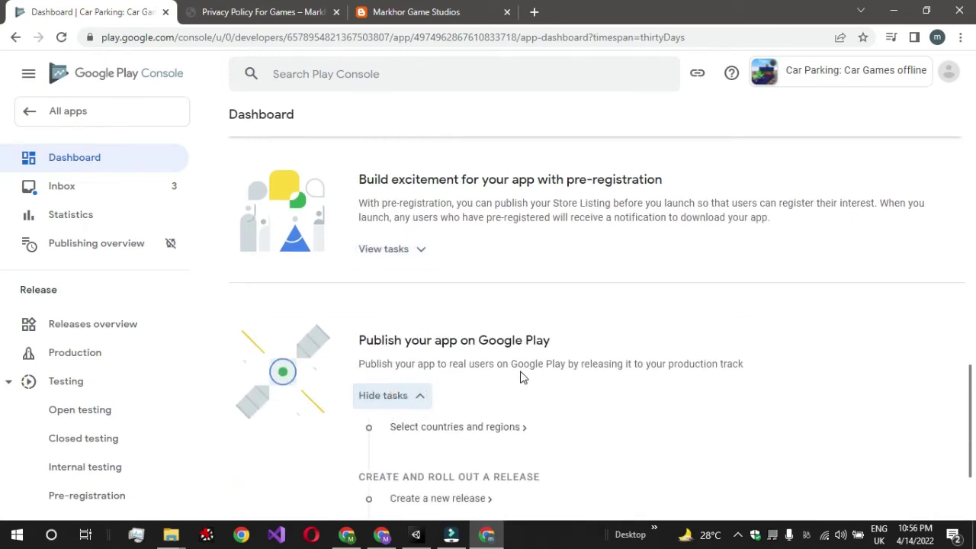
pyautogui.scroll(-1, 503, 366)
pyautogui.click(485, 355)
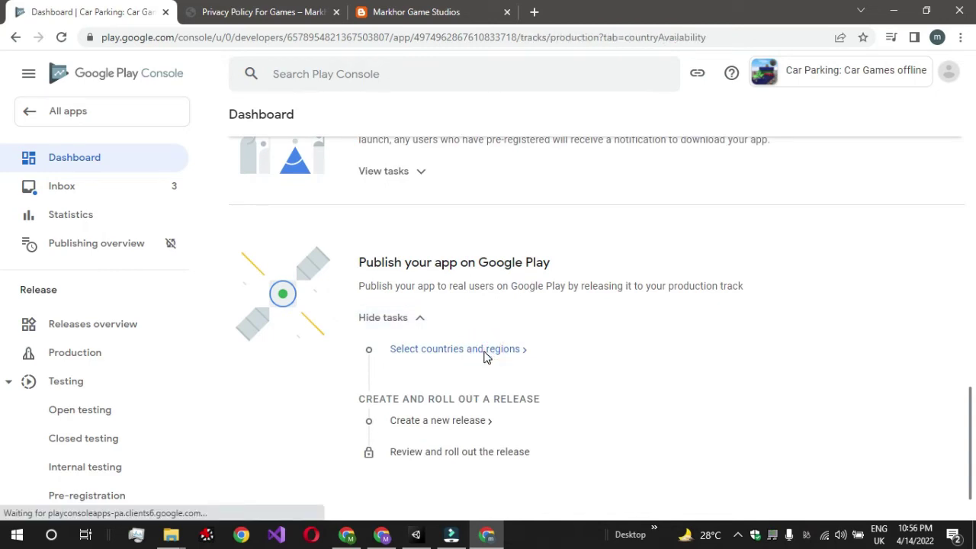
pyautogui.click(513, 357)
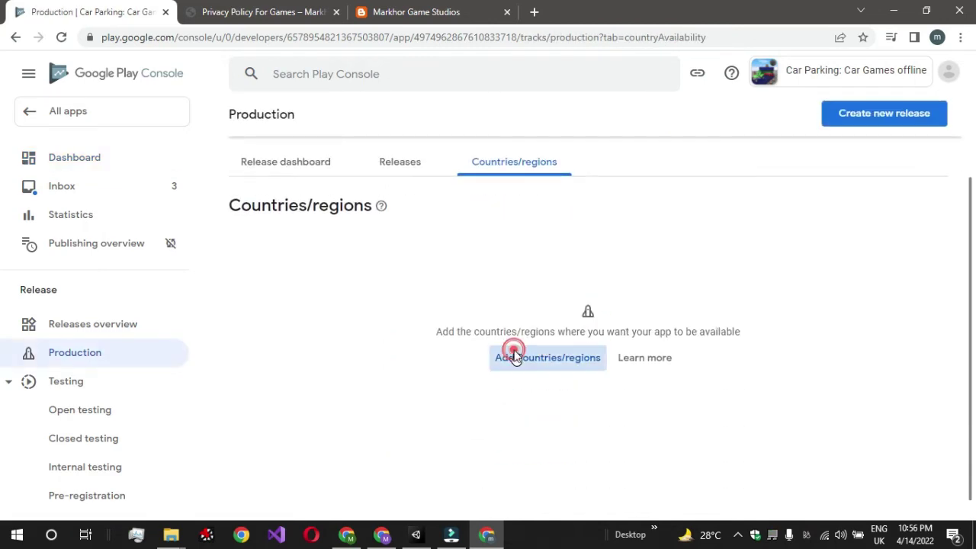
pyautogui.click(34, 295)
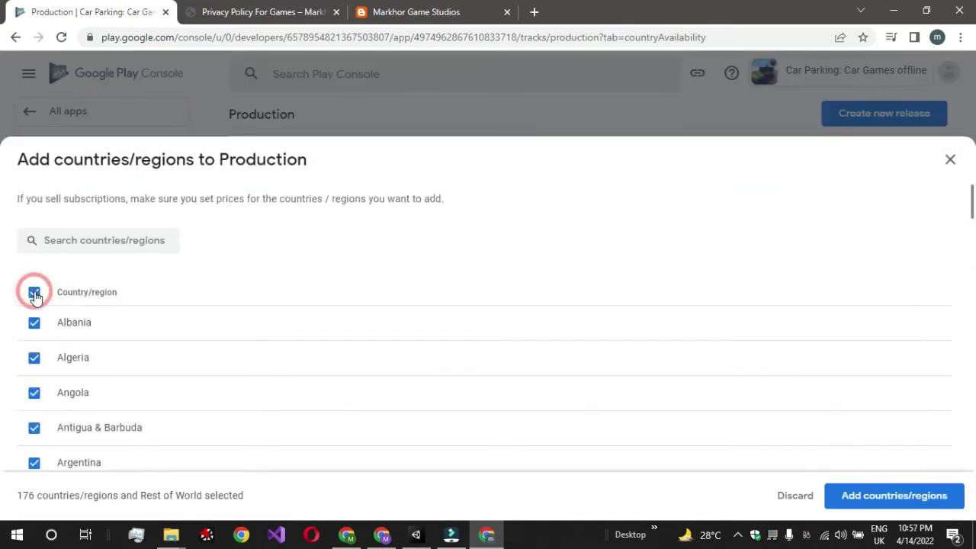
pyautogui.click(890, 497)
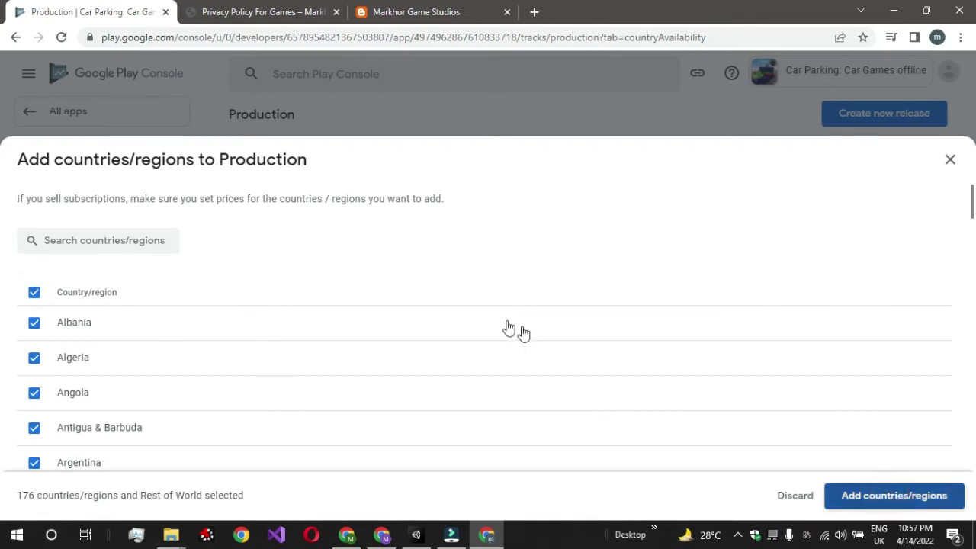
pyautogui.click(598, 321)
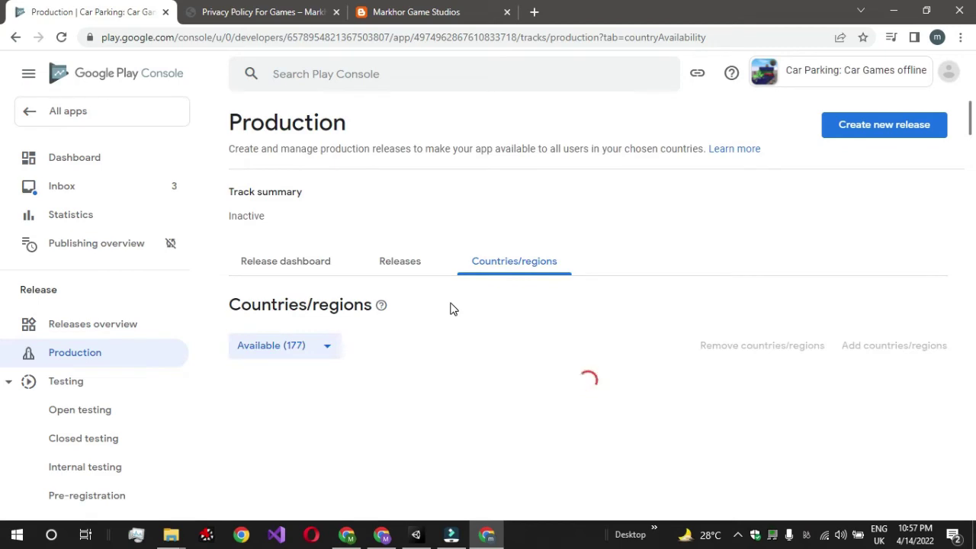
pyautogui.scroll(-7, 450, 308)
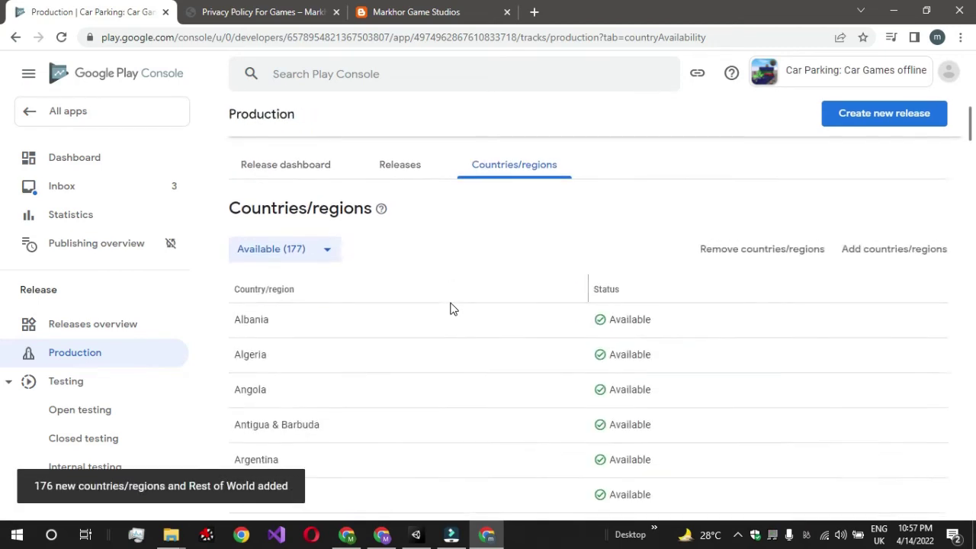
pyautogui.scroll(7, 450, 308)
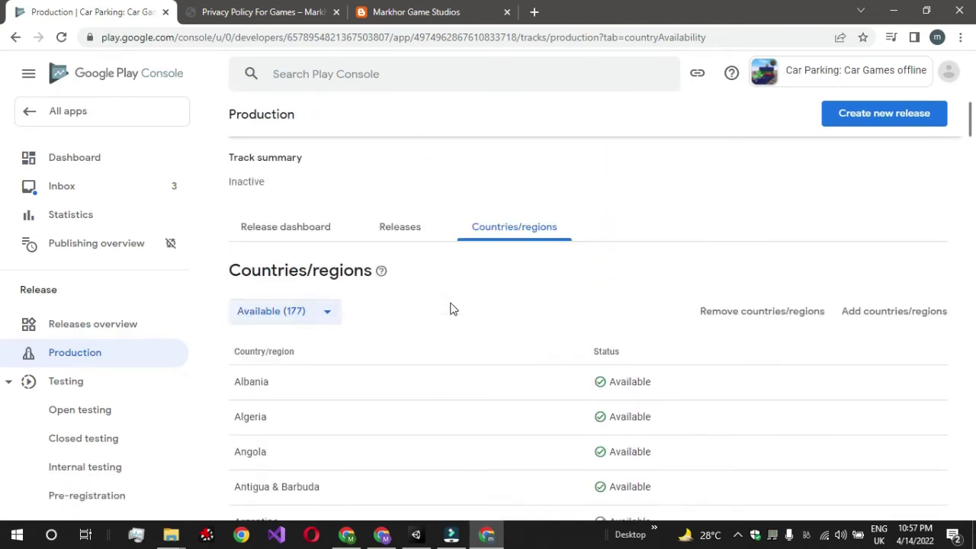
# - Return to the Car Parking: Car Games offline dashboard through the app list and create a new production release
pyautogui.click(26, 107)
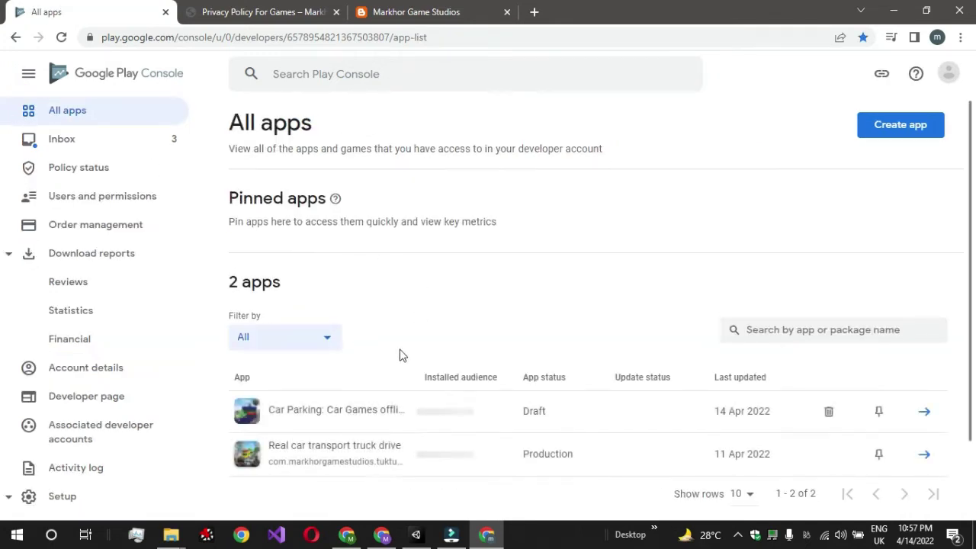
pyautogui.click(924, 416)
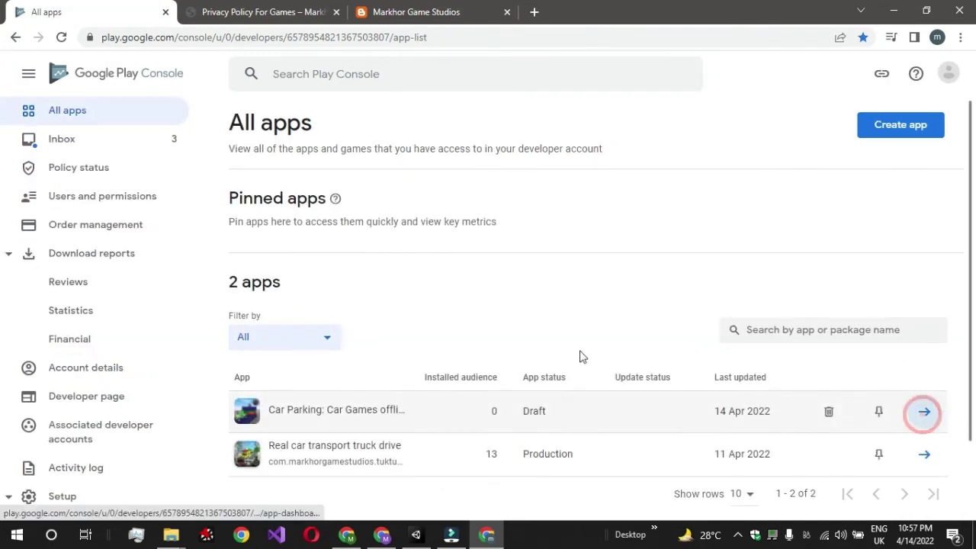
pyautogui.scroll(-10, 543, 346)
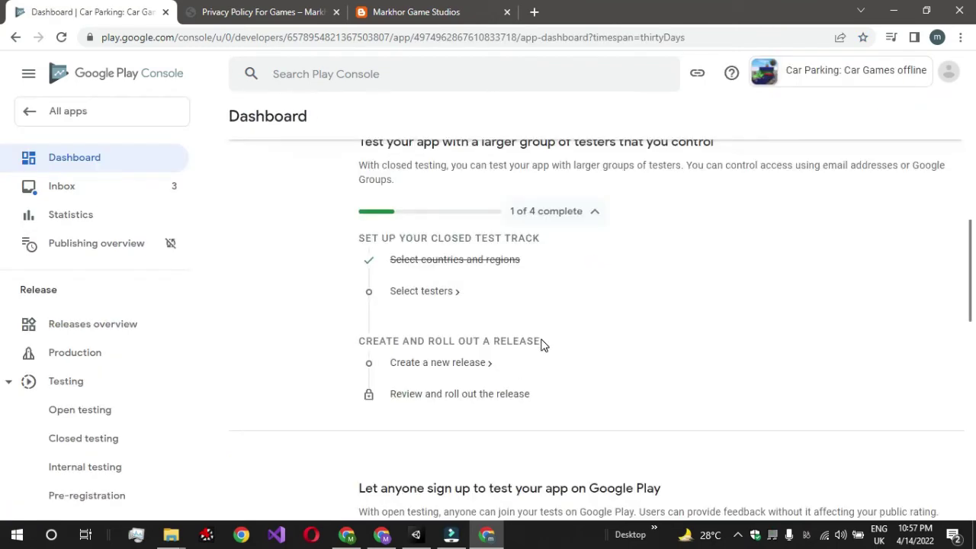
pyautogui.click(452, 364)
pyautogui.scroll(-2, 478, 305)
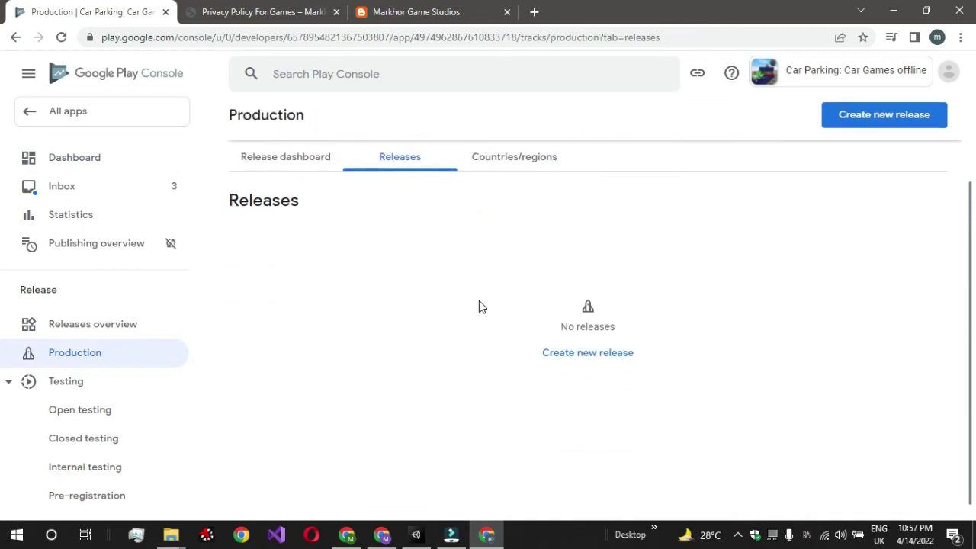
pyautogui.click(570, 355)
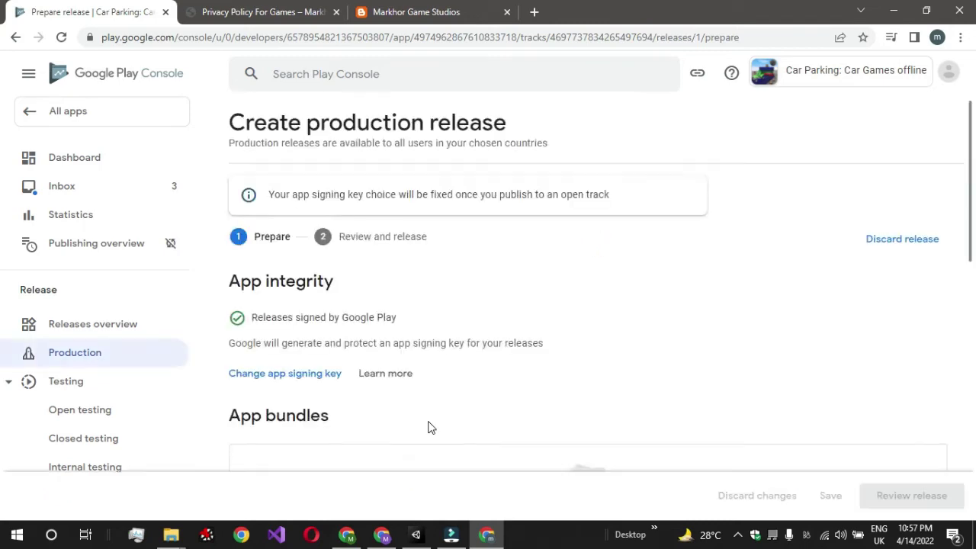
# - Upload Real car Parking bundle.aab from the Car Parking Simulator folder to the production release's app bundles
pyautogui.scroll(-2, 430, 427)
pyautogui.scroll(-1, 429, 427)
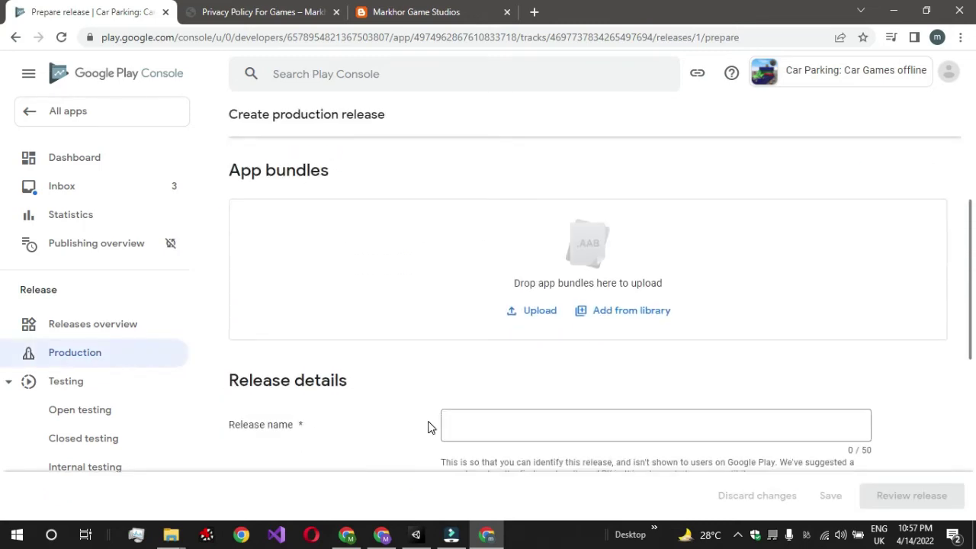
pyautogui.moveTo(171, 535)
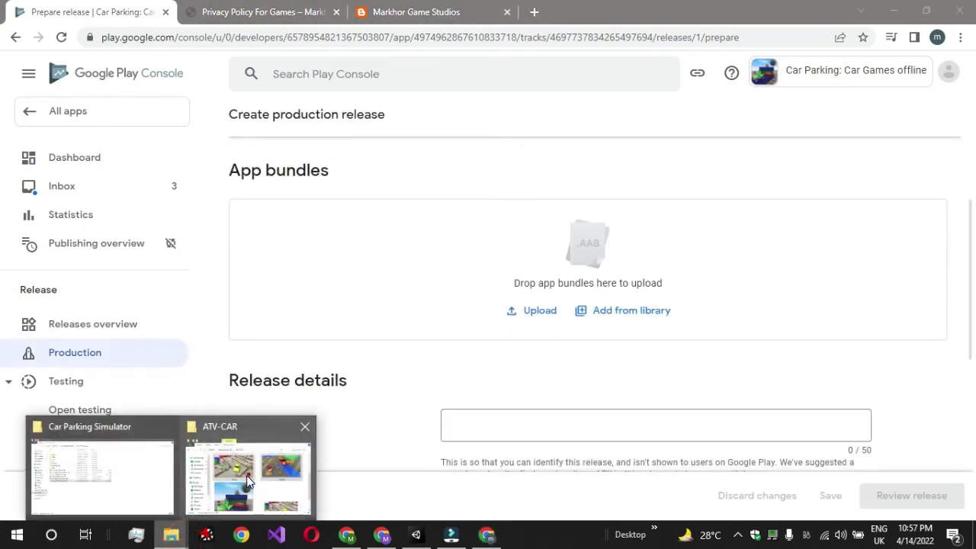
pyautogui.click(135, 477)
pyautogui.doubleClick(551, 11)
pyautogui.moveTo(550, 15); pyautogui.dragTo(766, 150)
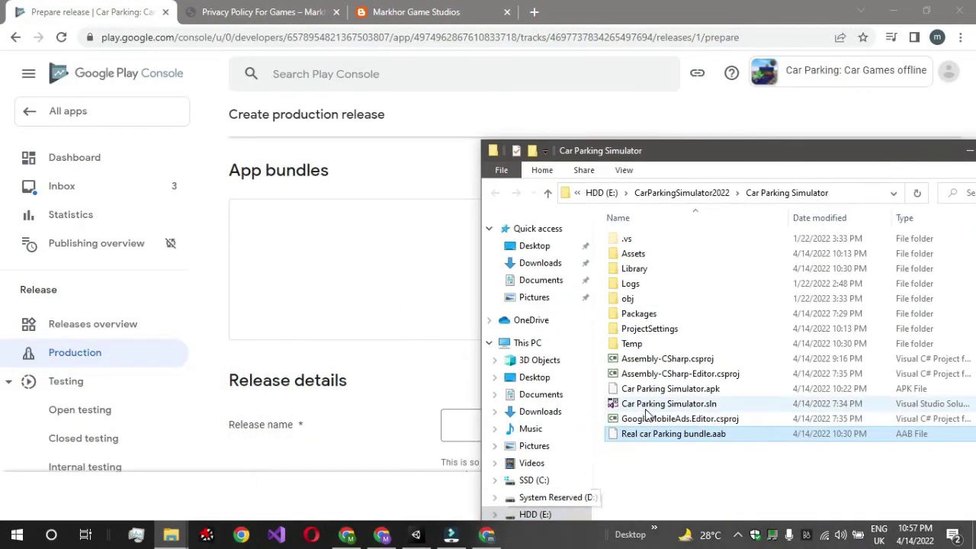
pyautogui.moveTo(654, 433); pyautogui.dragTo(374, 262)
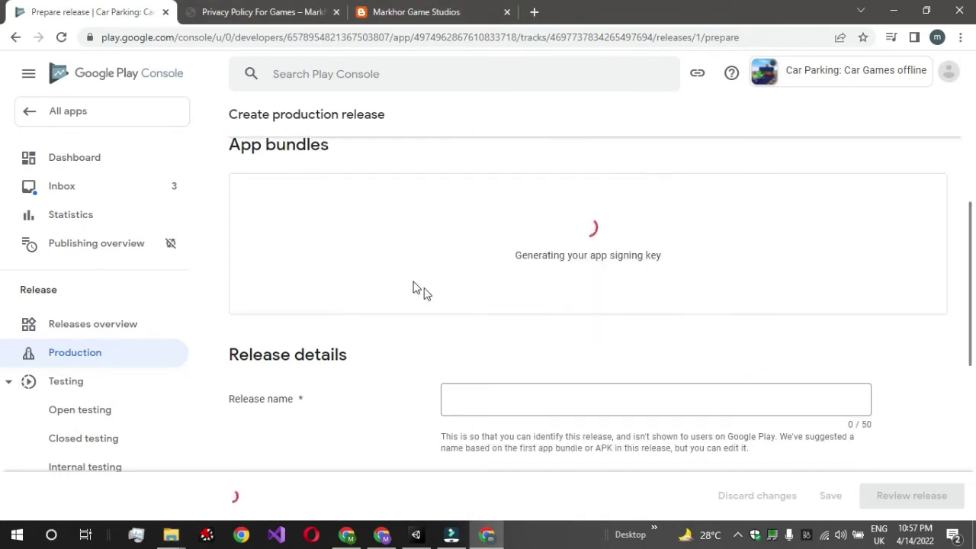
# - Name the production release "First Release"
pyautogui.scroll(-2, 494, 350)
pyautogui.click(523, 311)
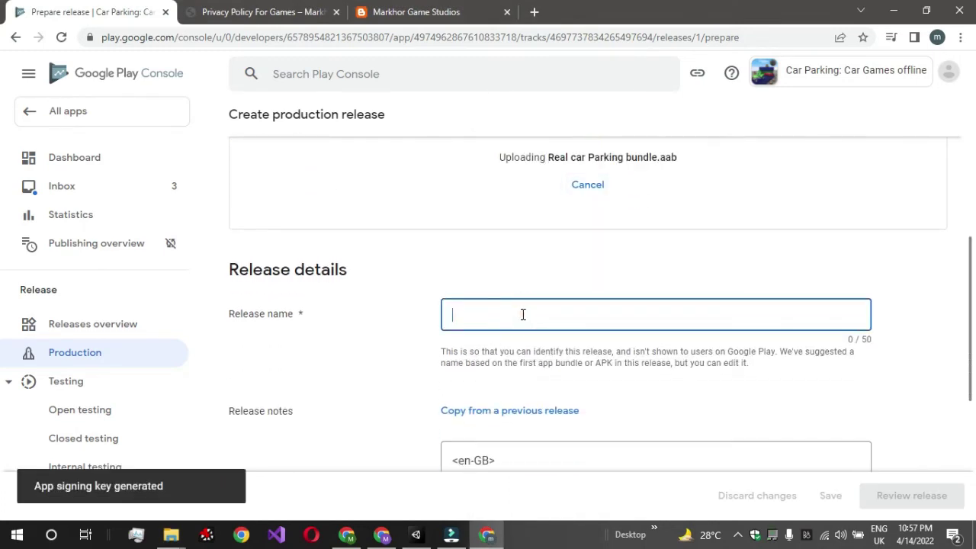
pyautogui.scroll(1, 523, 320)
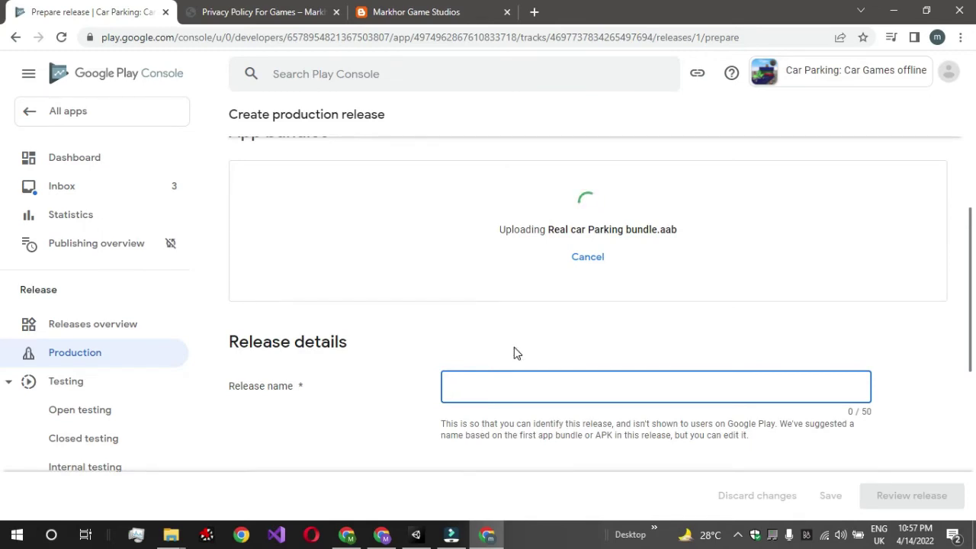
pyautogui.write('Fir')
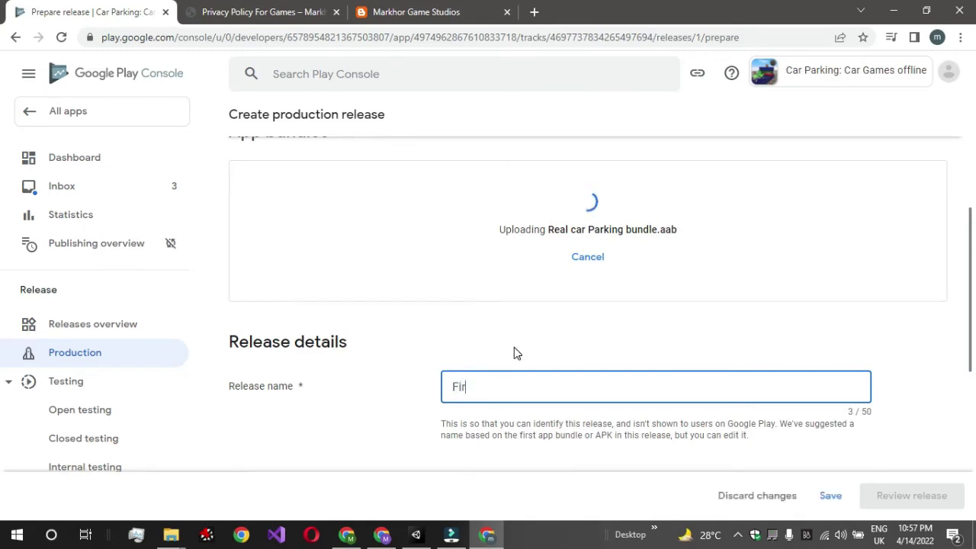
pyautogui.write('st Release')
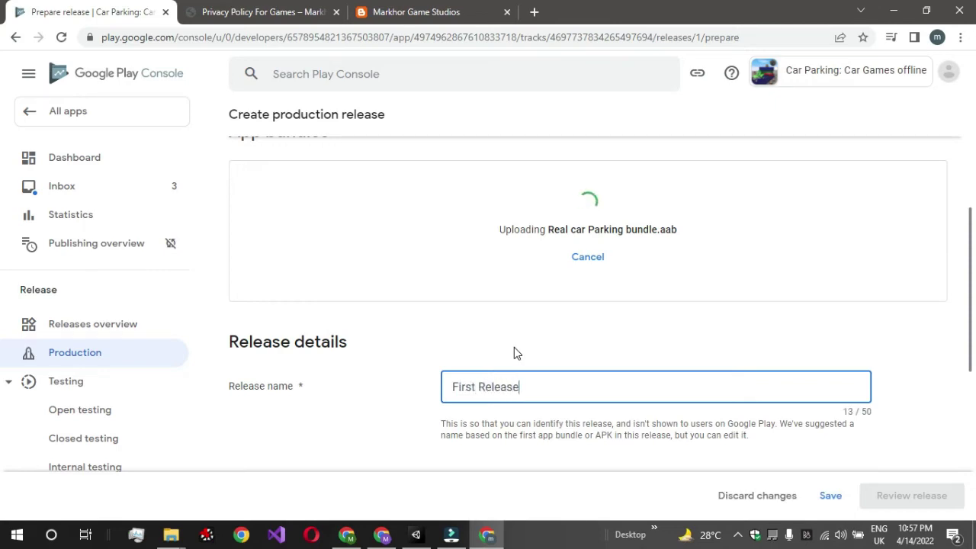
# - Replace the en-GB release notes placeholder with the copied release name "First Release"
pyautogui.moveTo(525, 386); pyautogui.dragTo(430, 385)
pyautogui.hotkey('ctrl', 'c')
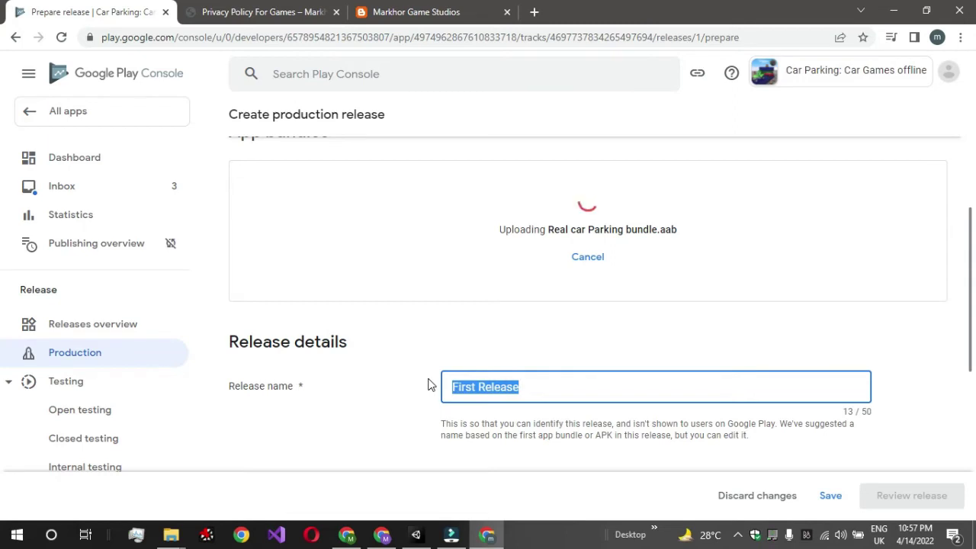
pyautogui.scroll(-3, 429, 385)
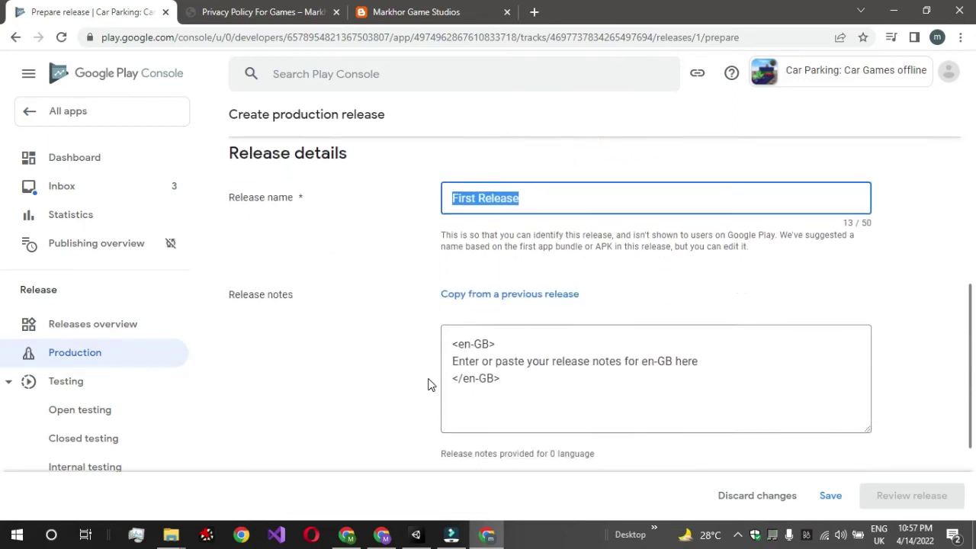
pyautogui.tripleClick(714, 361)
pyautogui.moveTo(714, 361); pyautogui.dragTo(436, 366)
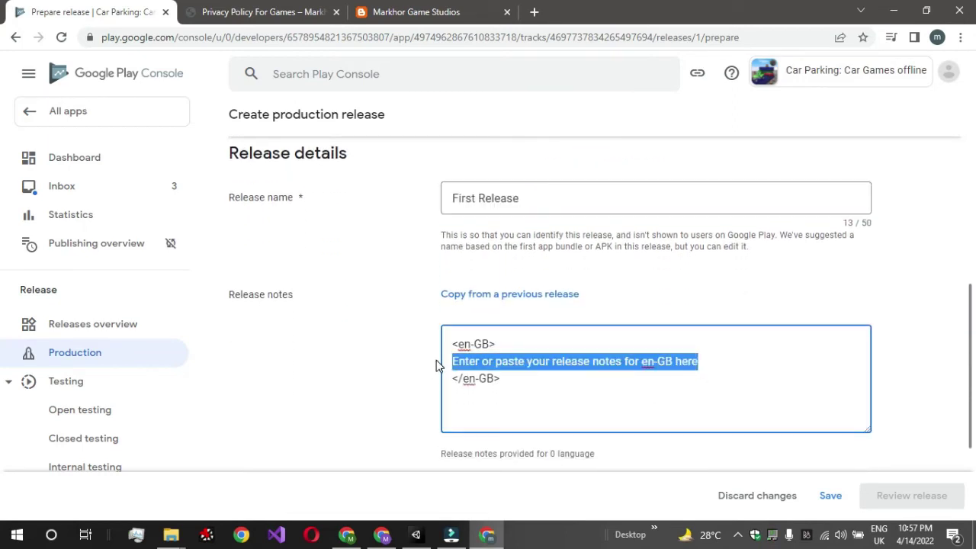
pyautogui.hotkey('ctrl', 'v')
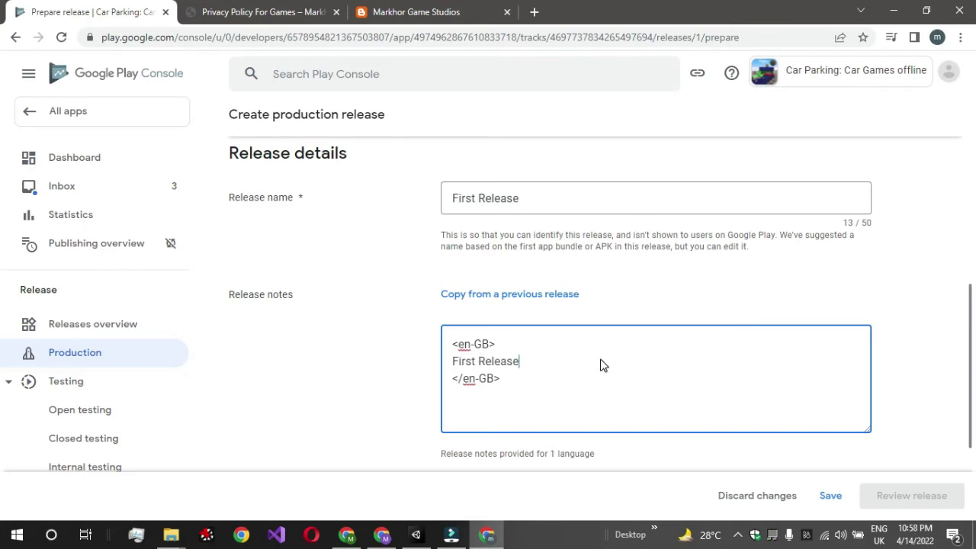
pyautogui.hotkey('ctrl', 's')
pyautogui.click(917, 503)
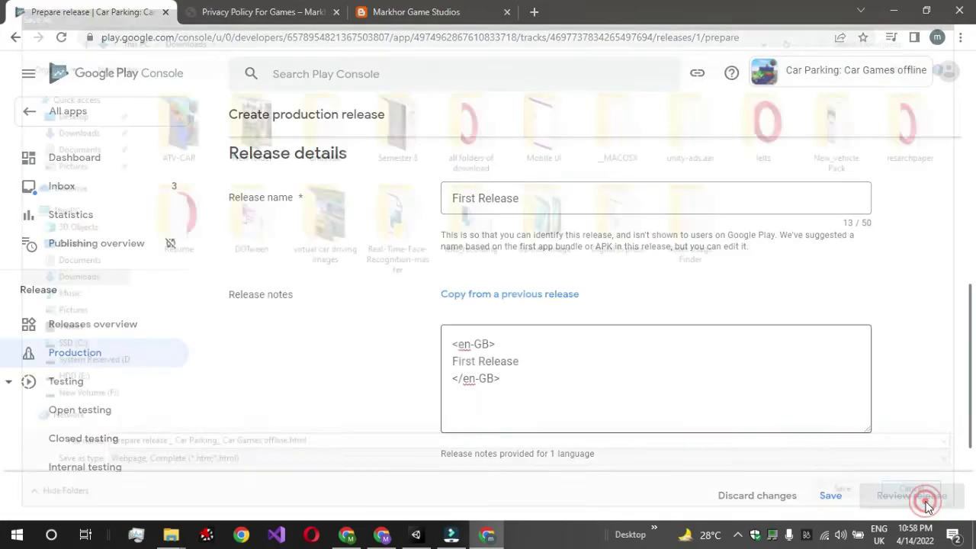
pyautogui.scroll(-3, 491, 290)
pyautogui.scroll(7, 491, 288)
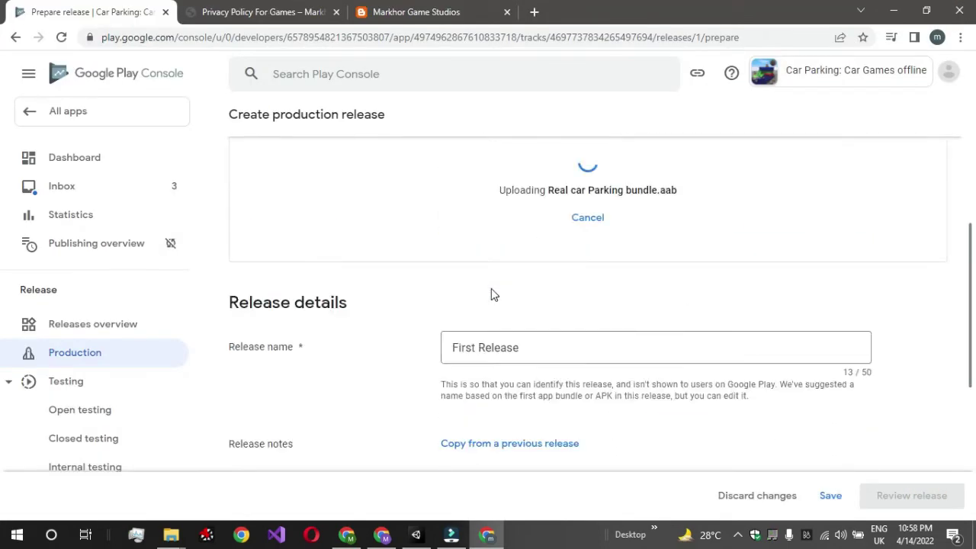
# - Check the uploaded app bundle's details and save the production release
pyautogui.scroll(-1, 491, 288)
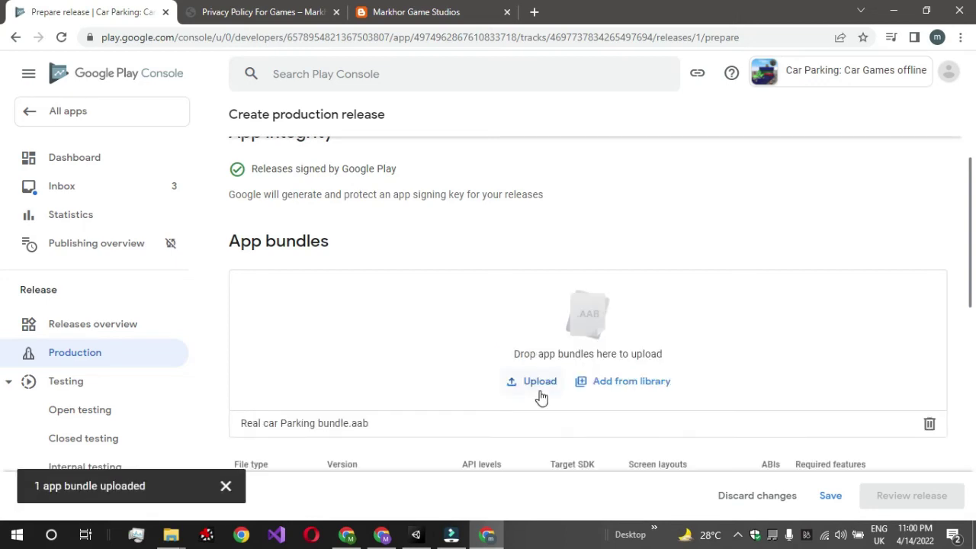
pyautogui.scroll(-2, 541, 397)
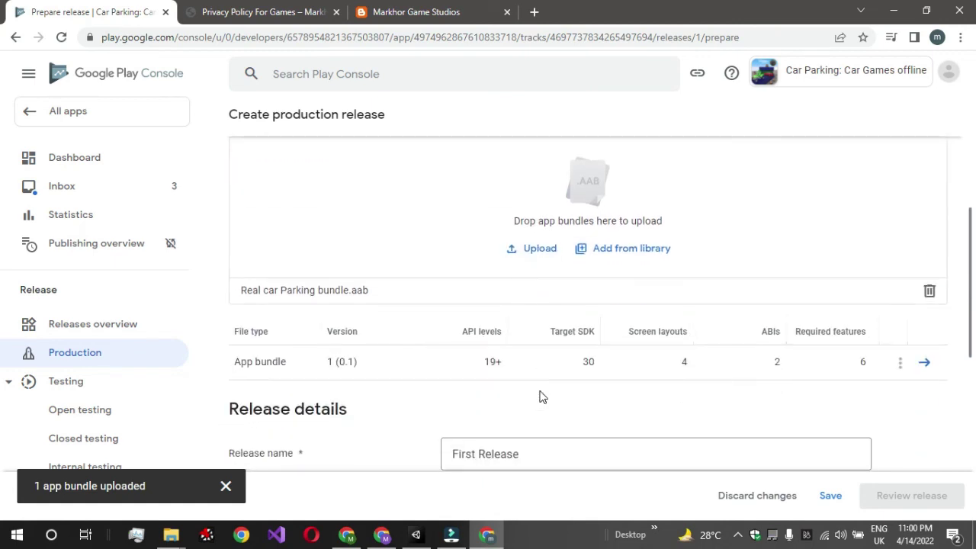
pyautogui.scroll(-1, 692, 333)
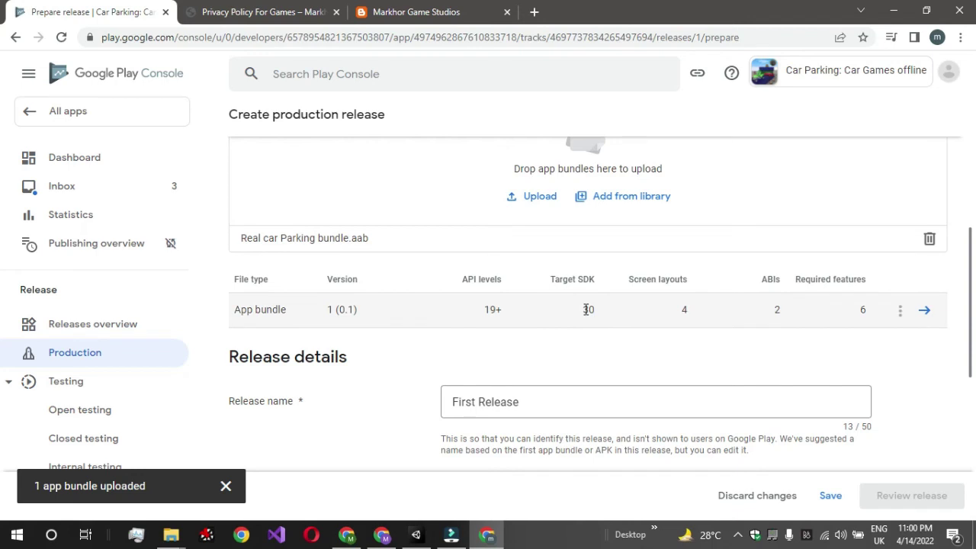
pyautogui.click(837, 496)
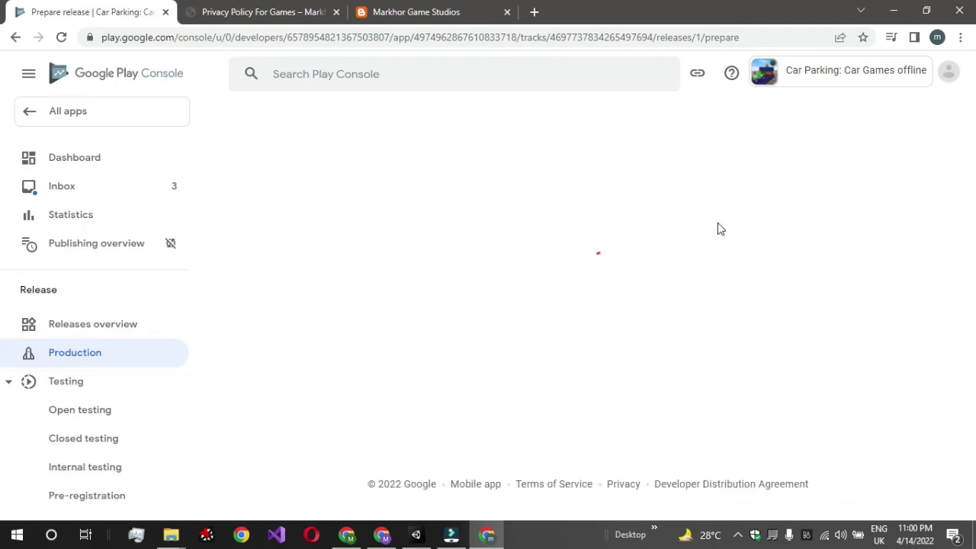
# - Proceed to the production release's review and expand its list of warnings
pyautogui.scroll(-5, 720, 229)
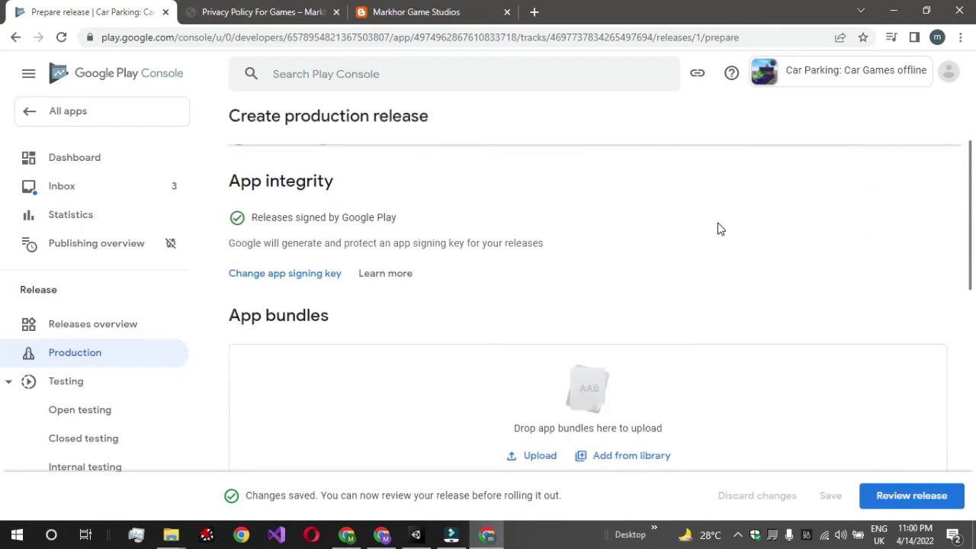
pyautogui.scroll(-1, 719, 229)
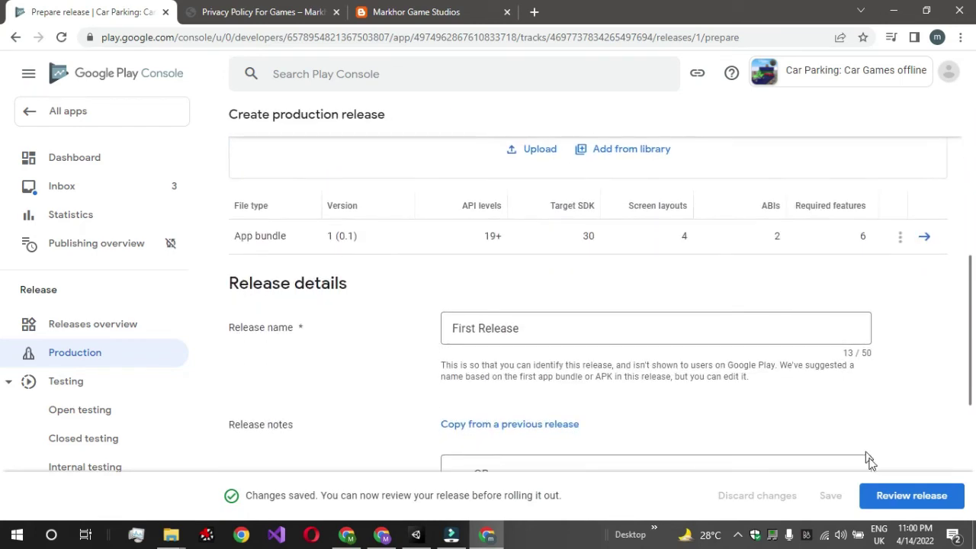
pyautogui.click(885, 492)
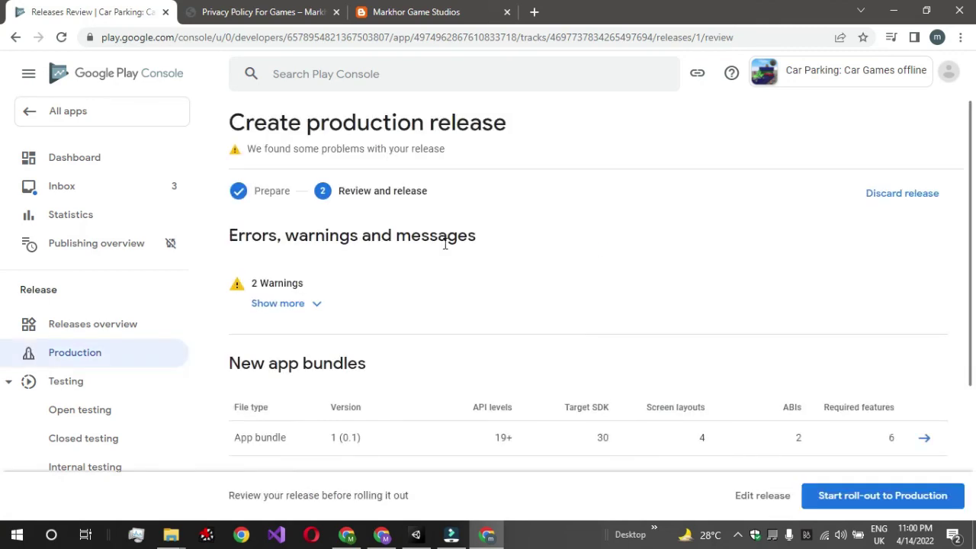
pyautogui.click(309, 311)
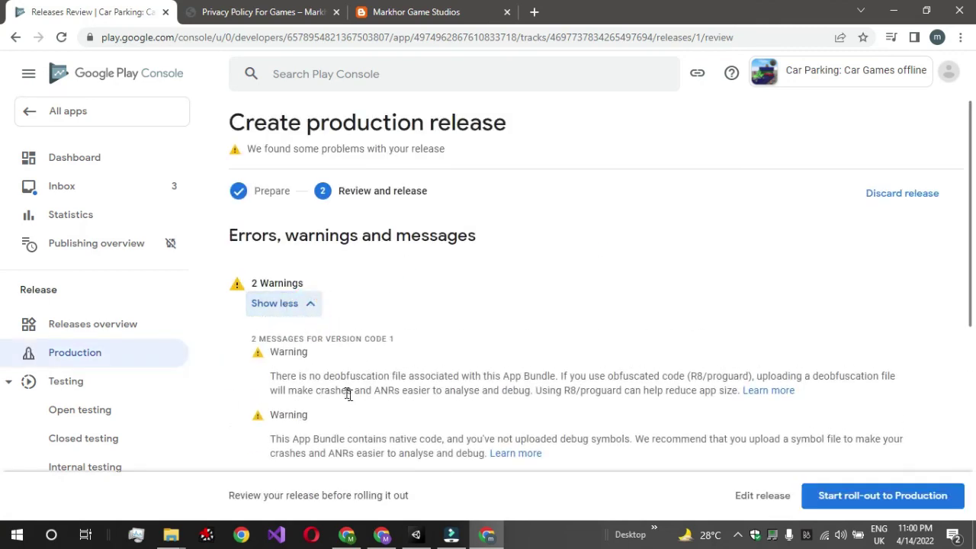
# - Collapse the warnings, check the app bundle and release notes, and roll out the release to production
pyautogui.click(313, 313)
pyautogui.scroll(-3, 636, 366)
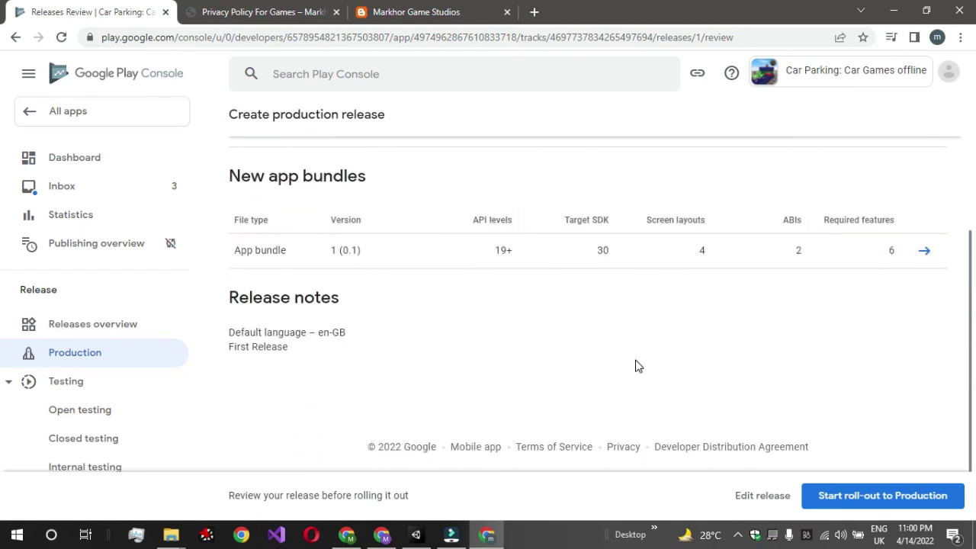
pyautogui.click(905, 507)
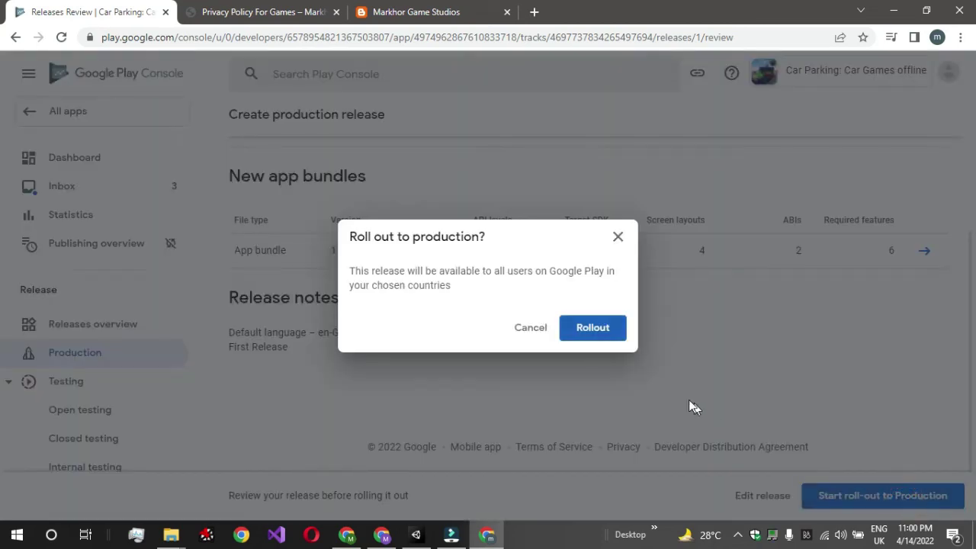
pyautogui.click(592, 327)
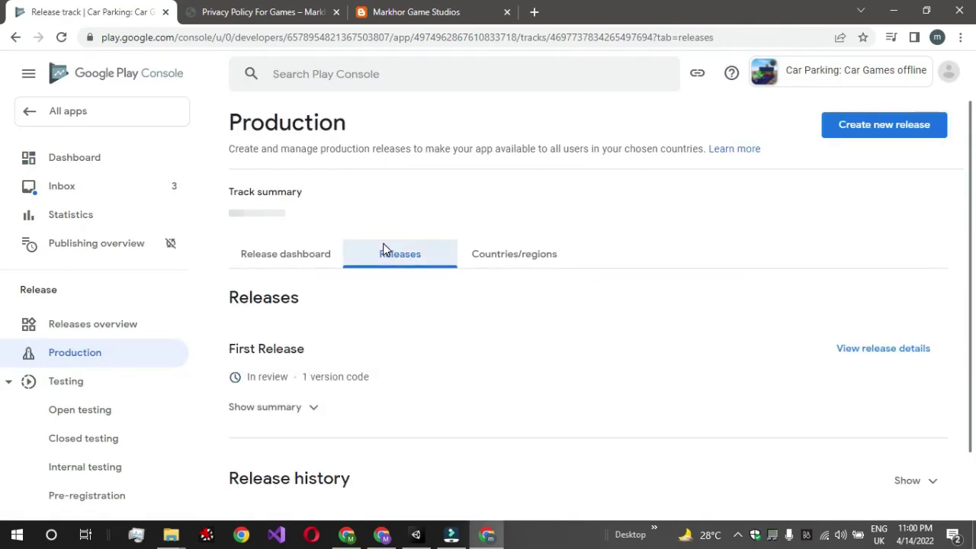
# - Check First Release's review status on the production track, the app dashboard and the list of all apps
pyautogui.scroll(-1, 385, 249)
pyautogui.moveTo(249, 319); pyautogui.dragTo(288, 318)
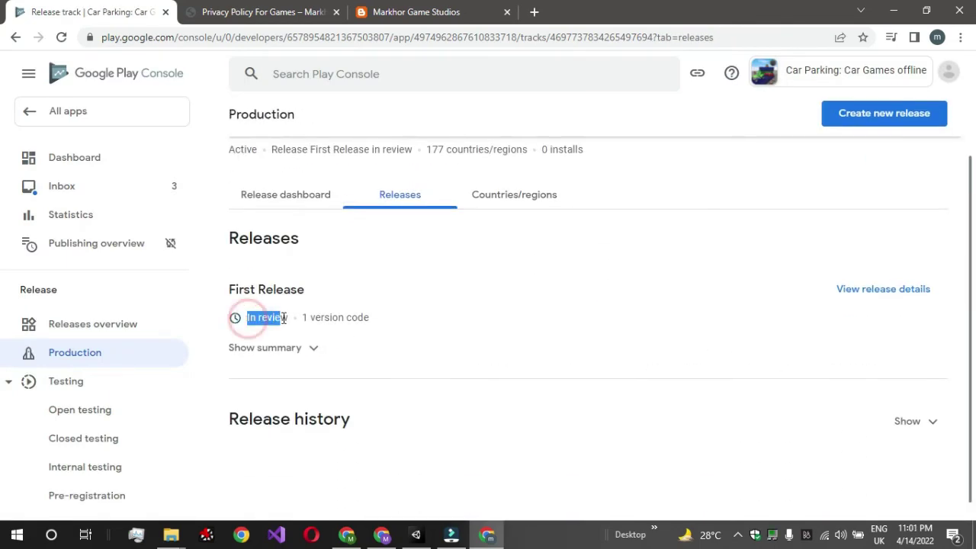
pyautogui.scroll(-1, 286, 325)
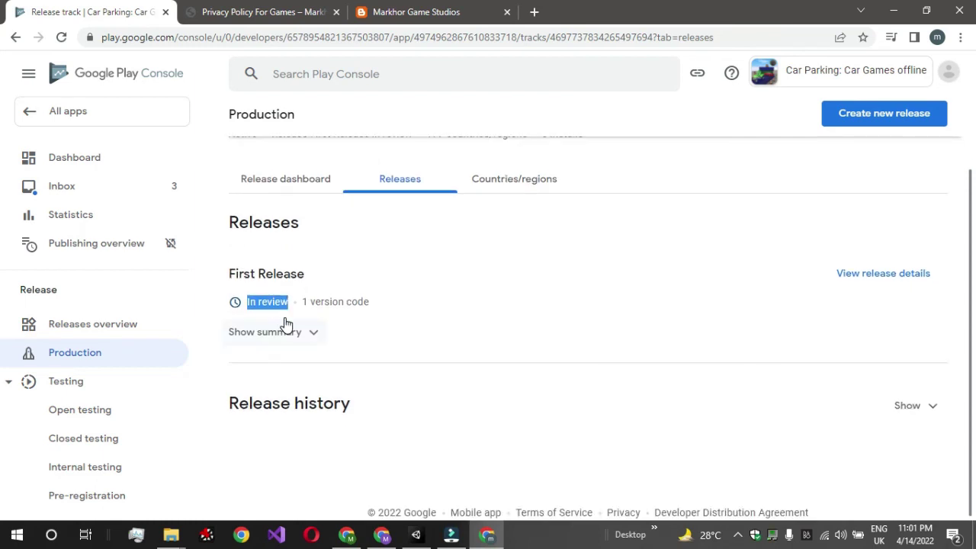
pyautogui.click(72, 160)
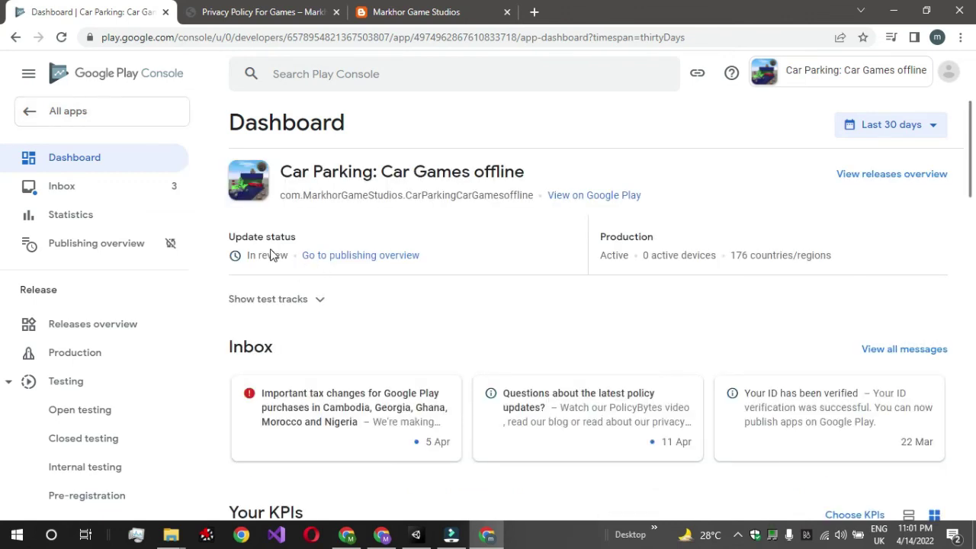
pyautogui.click(91, 114)
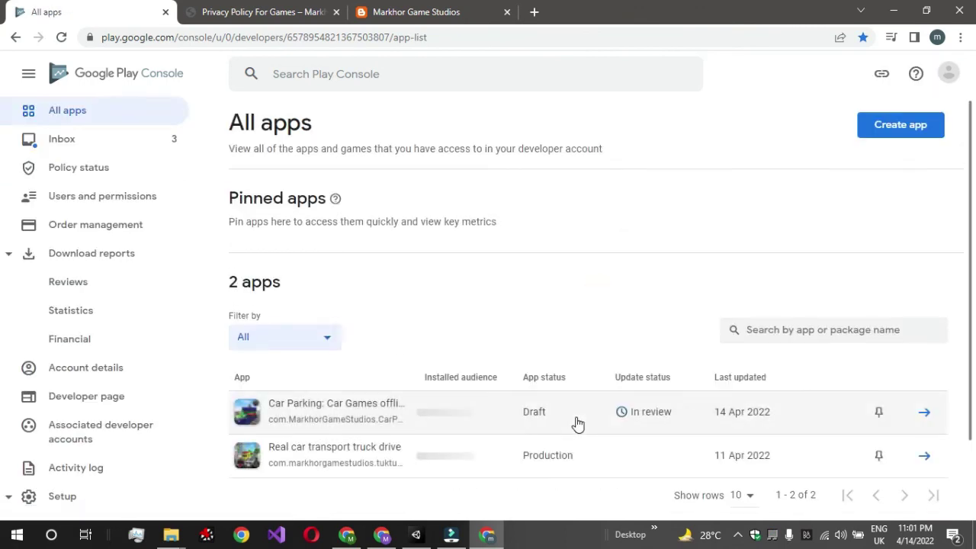
pyautogui.scroll(-1, 577, 425)
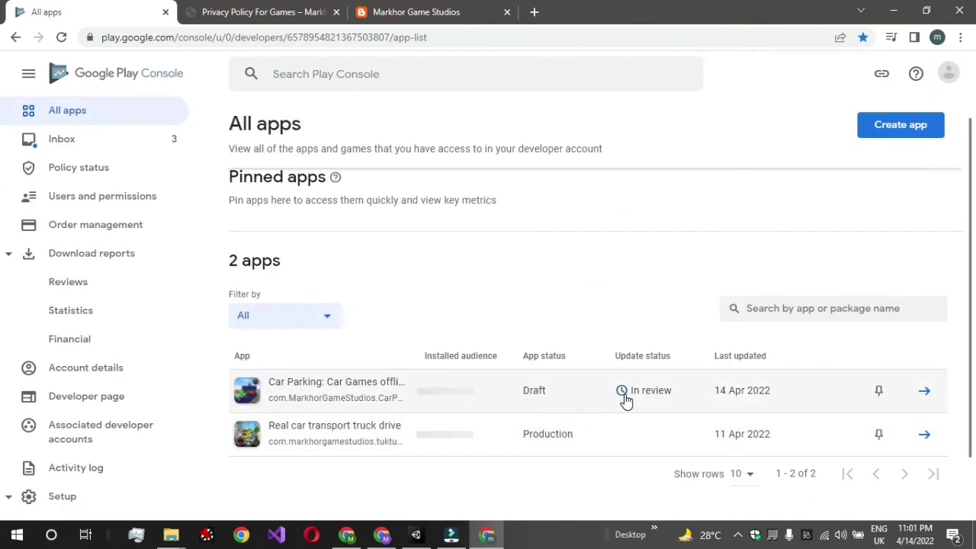
# - Open the "Car Parking: Car Games offline" dashboard and examine its update status, inbox messages and KPIs
pyautogui.click(925, 393)
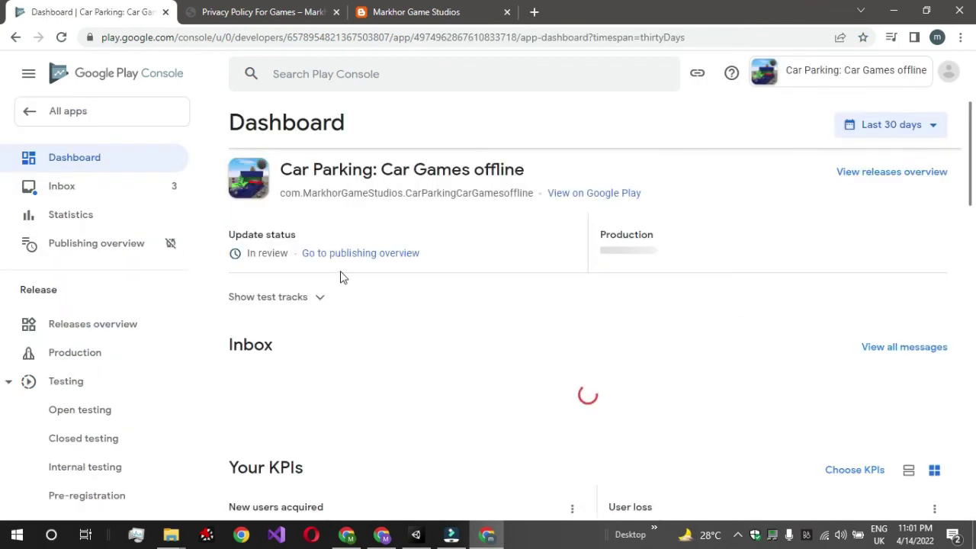
pyautogui.scroll(-1, 340, 277)
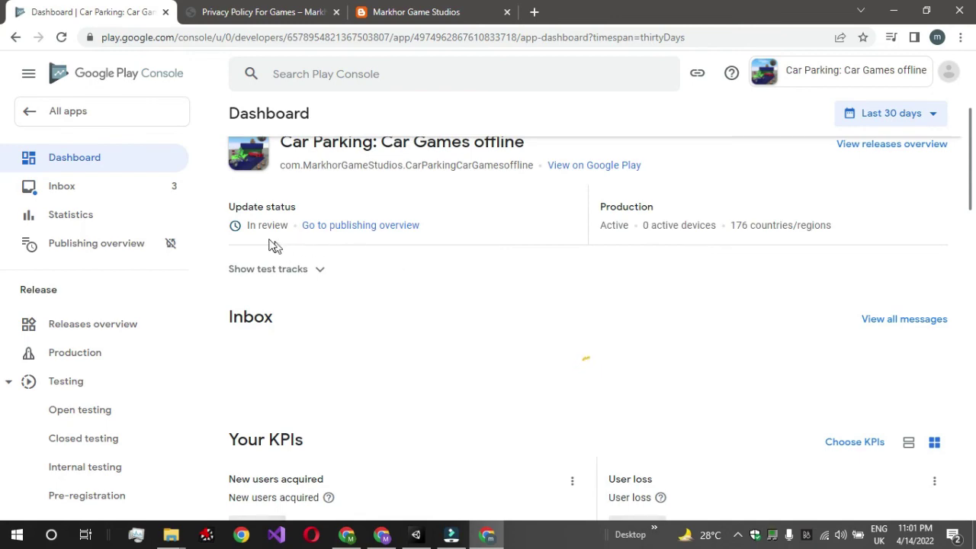
pyautogui.scroll(-3, 275, 231)
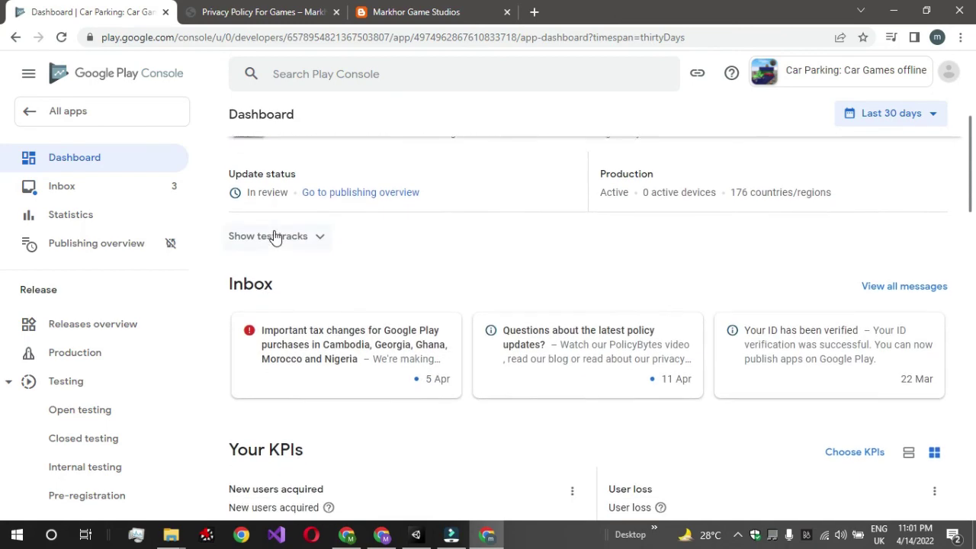
pyautogui.scroll(-6, 275, 236)
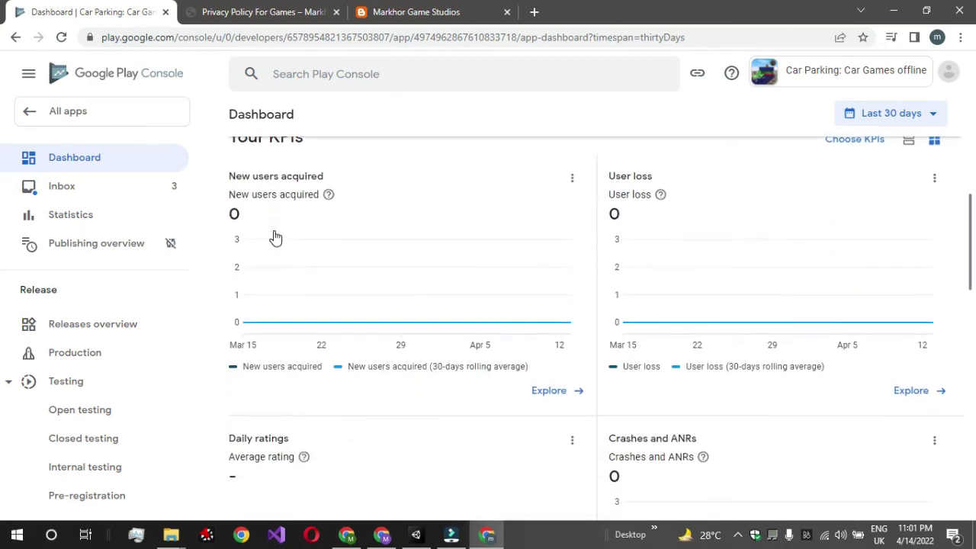
pyautogui.scroll(7, 275, 237)
pyautogui.scroll(3, 336, 274)
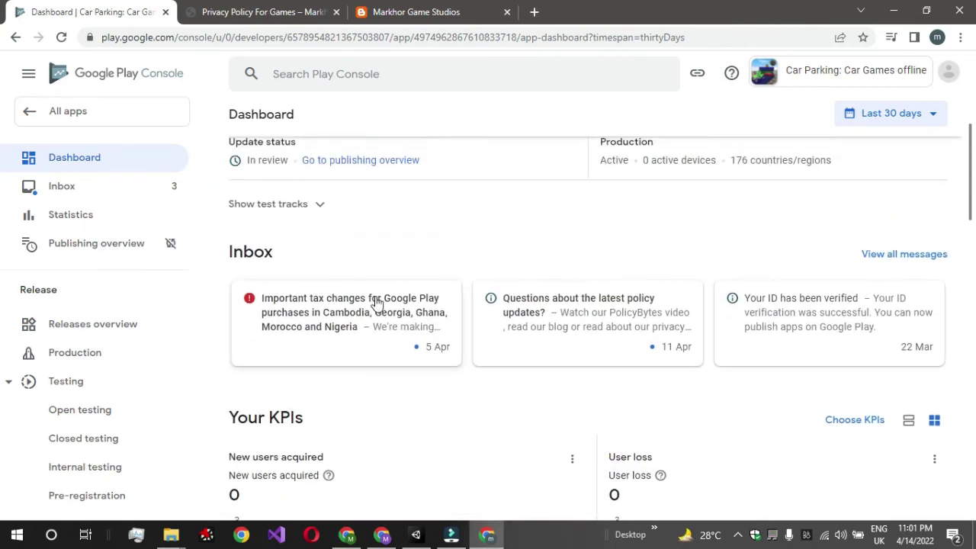
# - Go back to all apps, open the "Real car transport truck drive" dashboard and examine its production status and KPIs
pyautogui.click(28, 115)
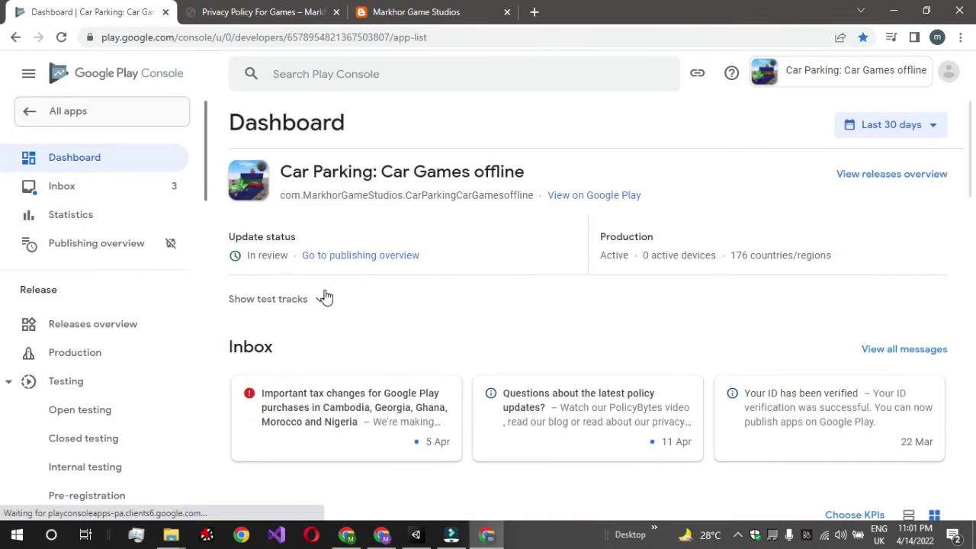
pyautogui.scroll(-2, 326, 296)
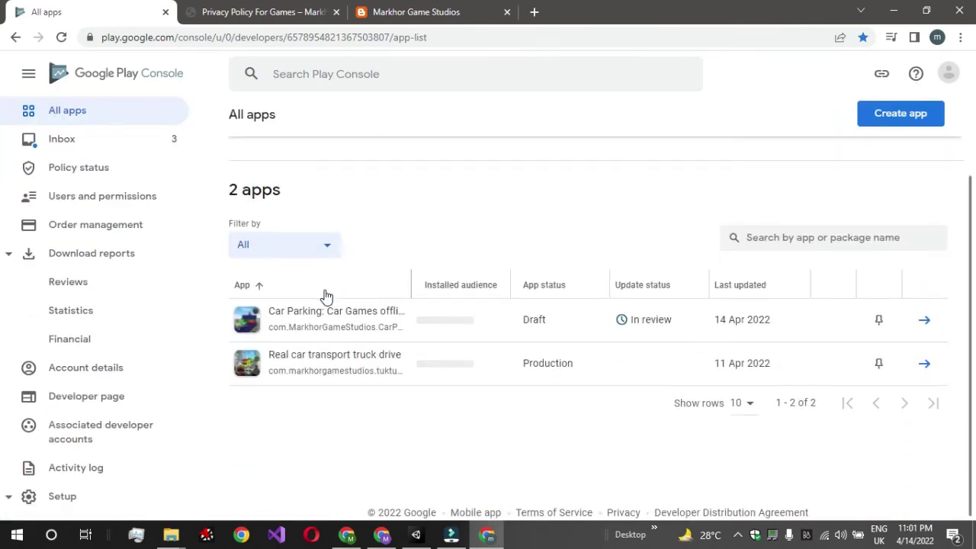
pyautogui.scroll(2, 579, 366)
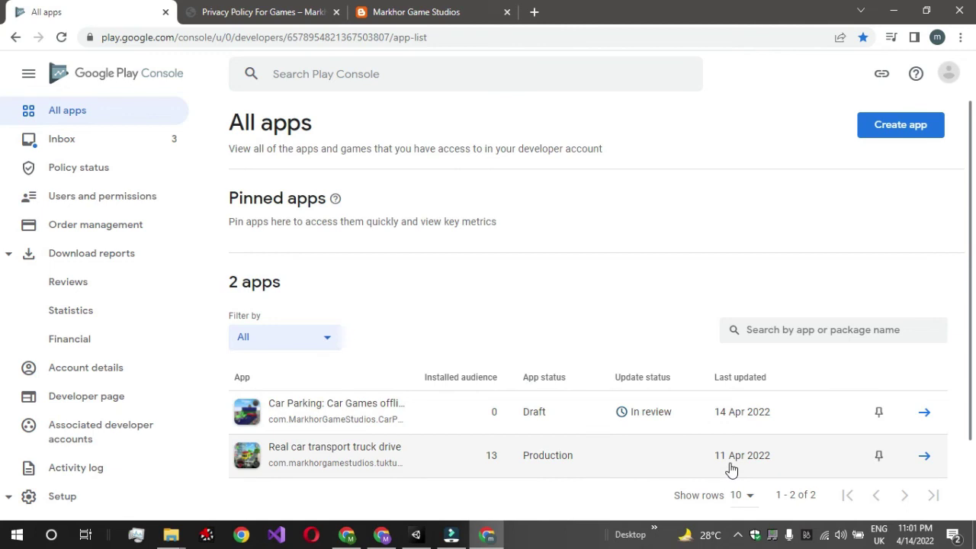
pyautogui.click(924, 455)
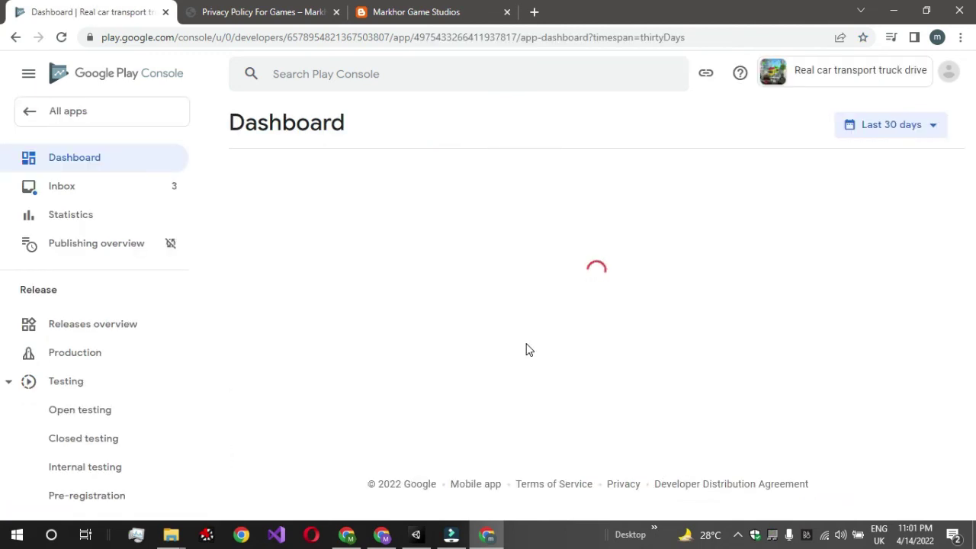
pyautogui.scroll(-1, 529, 349)
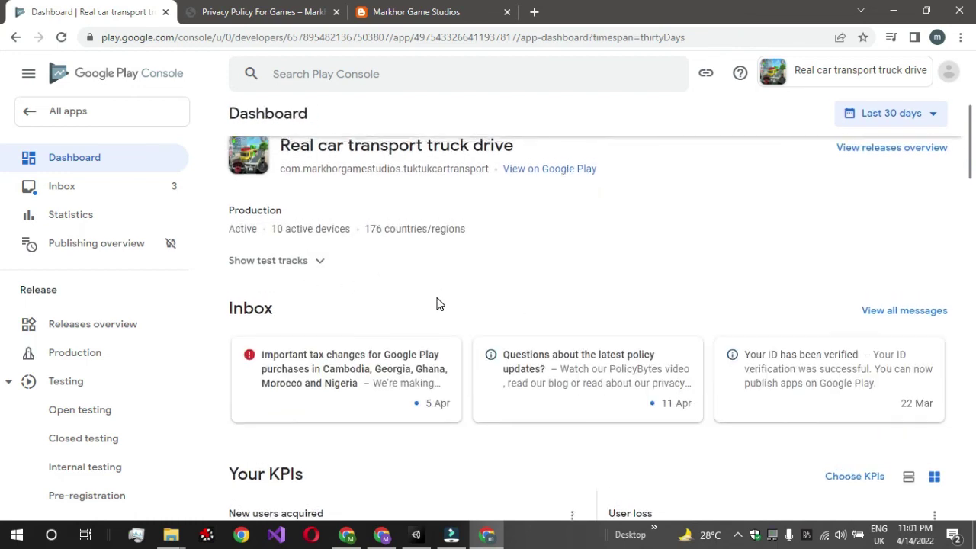
pyautogui.scroll(1, 438, 304)
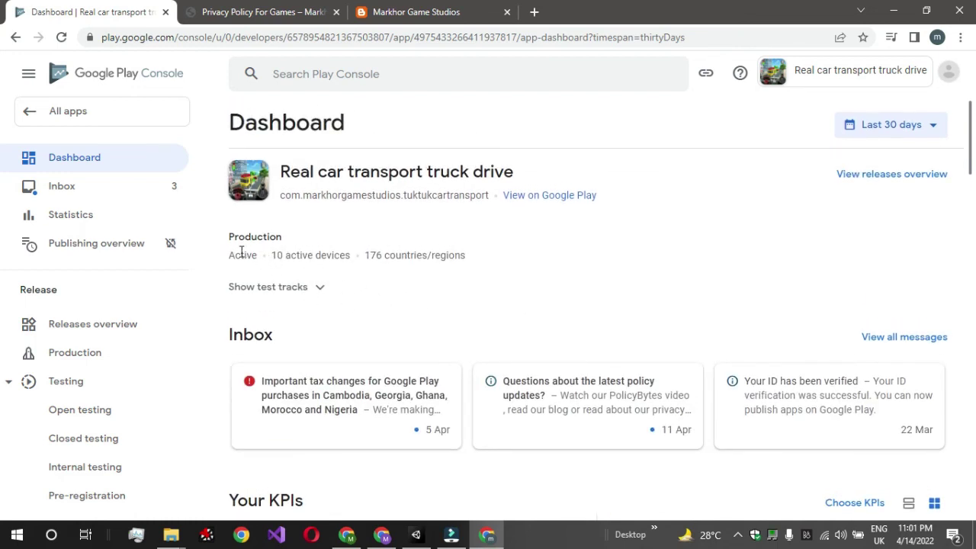
pyautogui.scroll(-4, 389, 345)
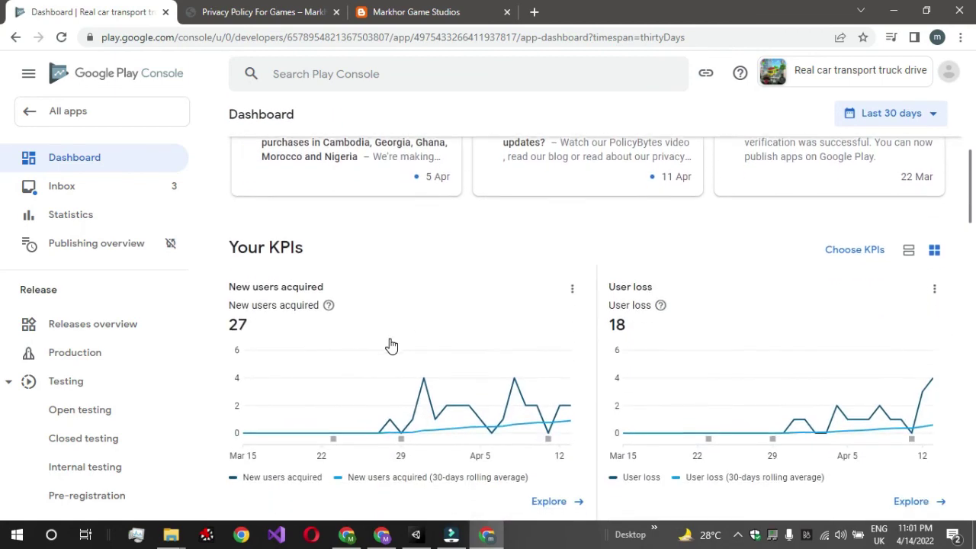
pyautogui.scroll(-8, 501, 382)
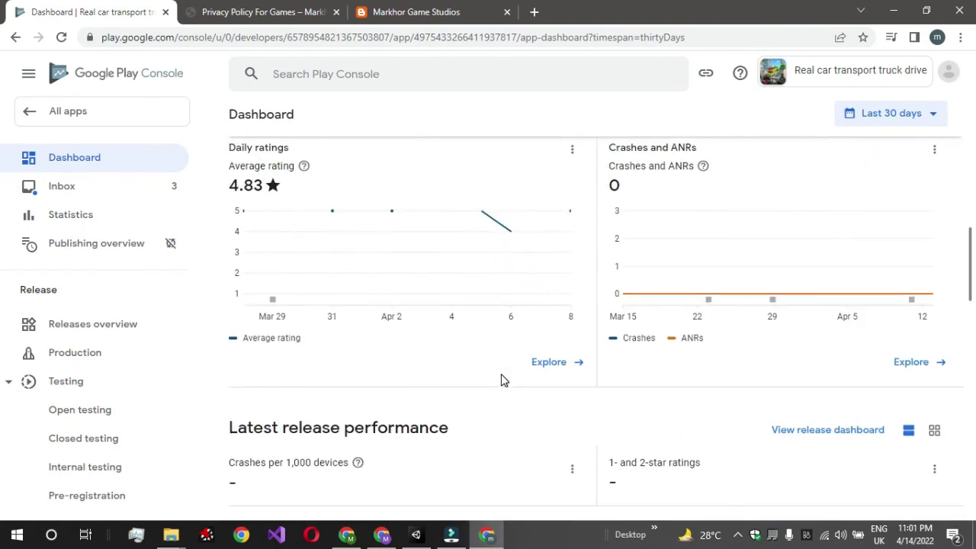
# - Examine the truck app's store listing performance, including its traffic sources and the acquisition shares of India and Pakistan
pyautogui.scroll(-1, 501, 381)
pyautogui.moveTo(743, 345)
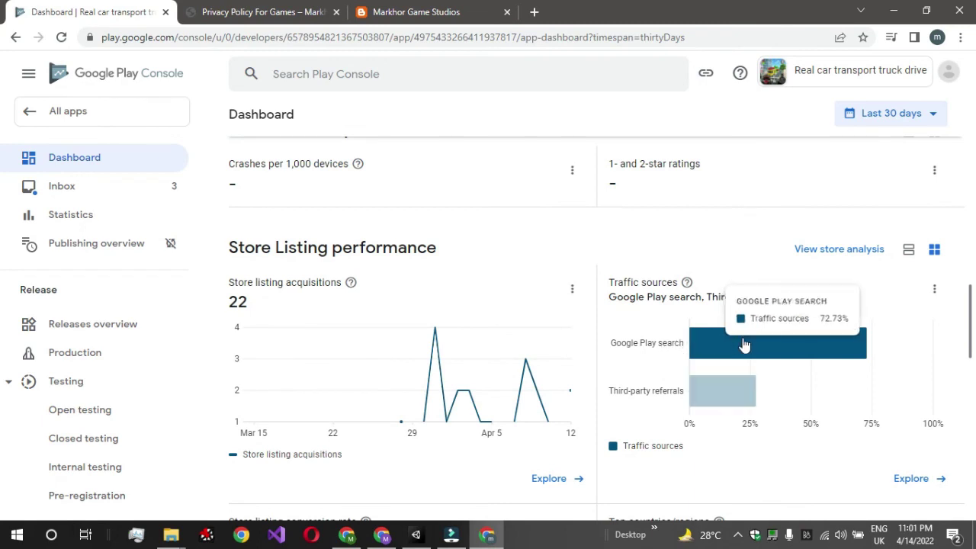
pyautogui.scroll(-2, 743, 346)
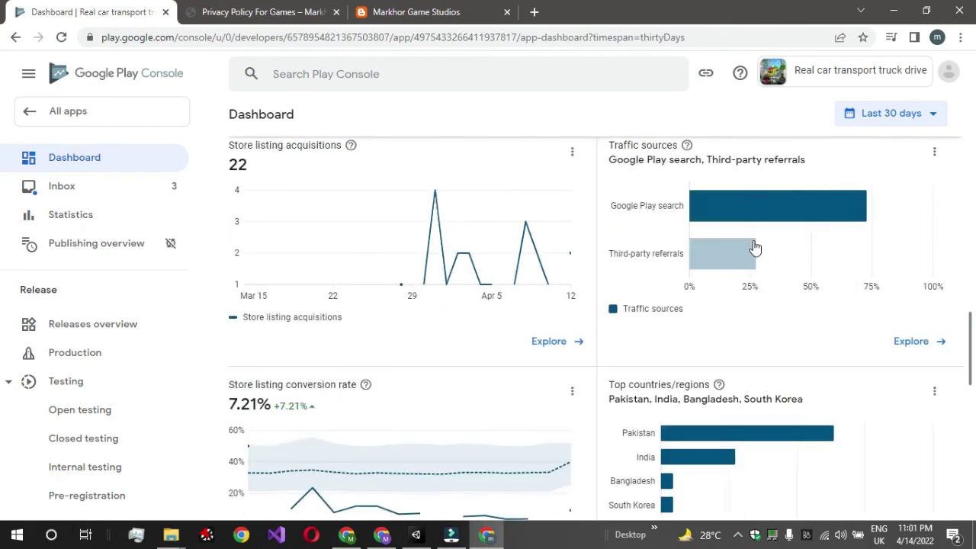
pyautogui.scroll(-2, 717, 360)
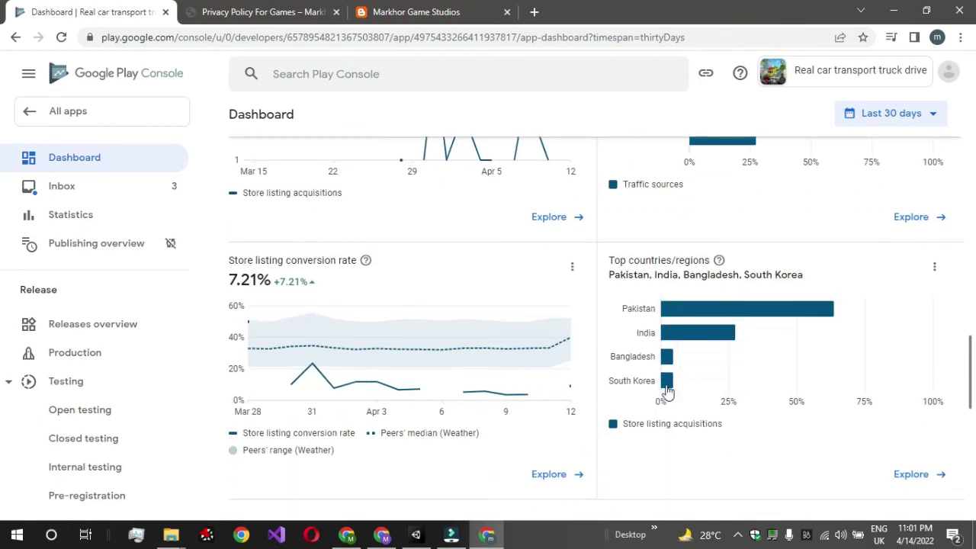
pyautogui.moveTo(654, 341)
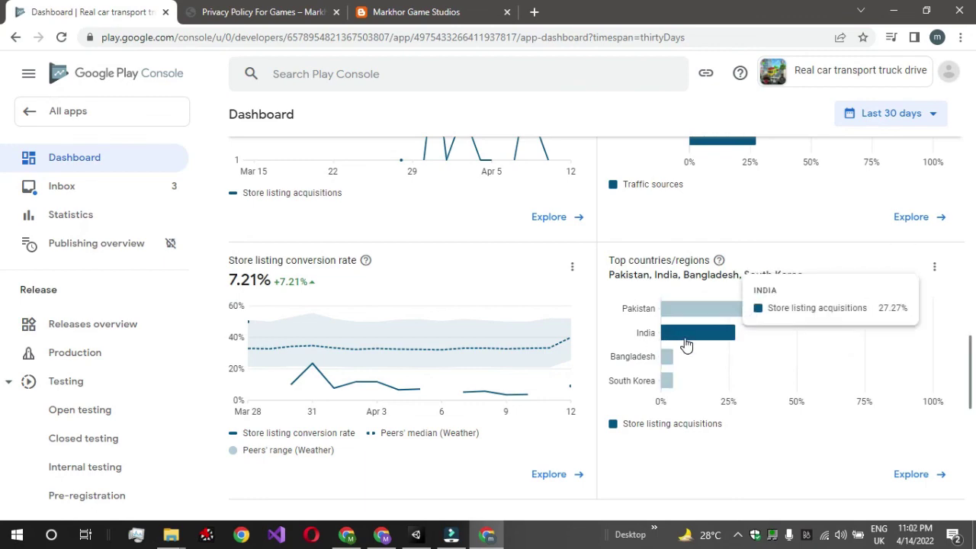
pyautogui.moveTo(676, 309)
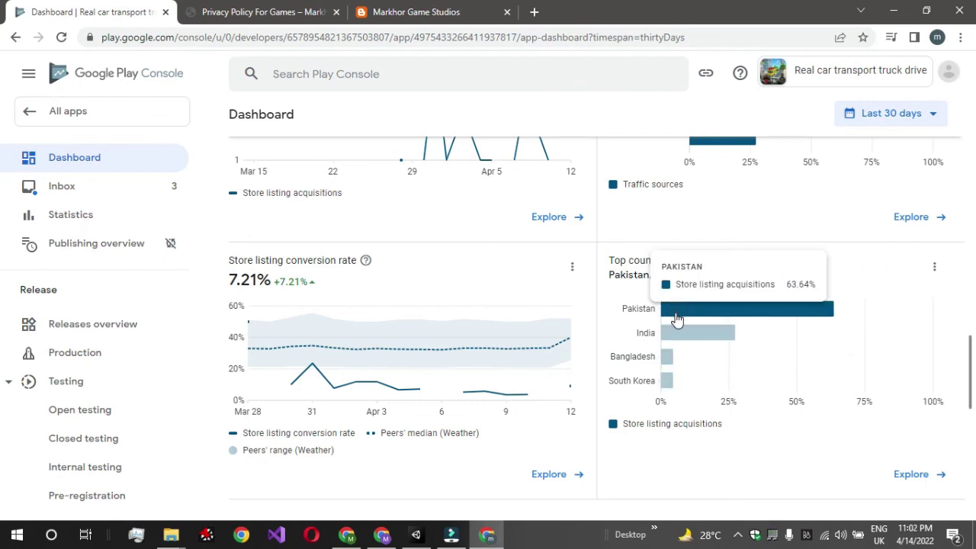
pyautogui.scroll(15, 677, 319)
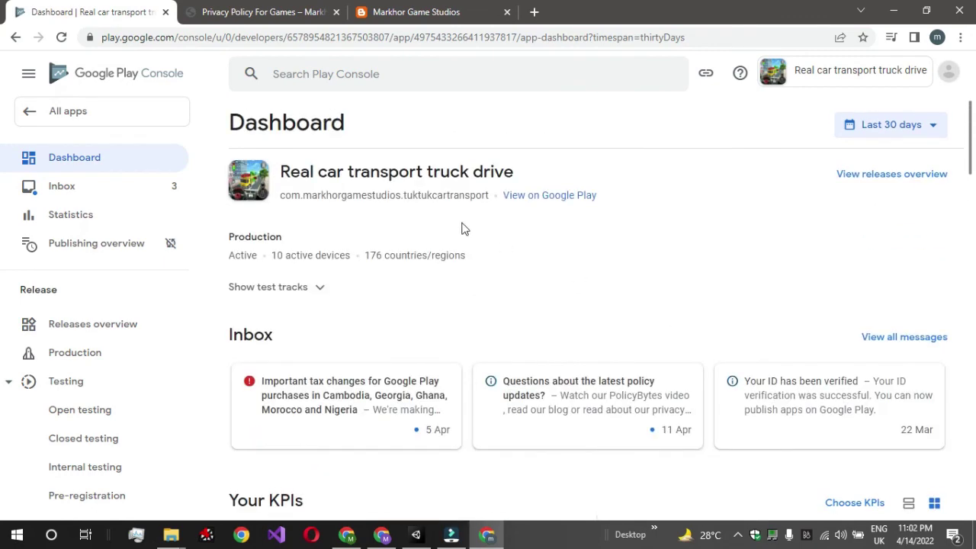
# - View the "Real car transport truck drive" listing on Google Play and browse through its screenshots
pyautogui.click(545, 197)
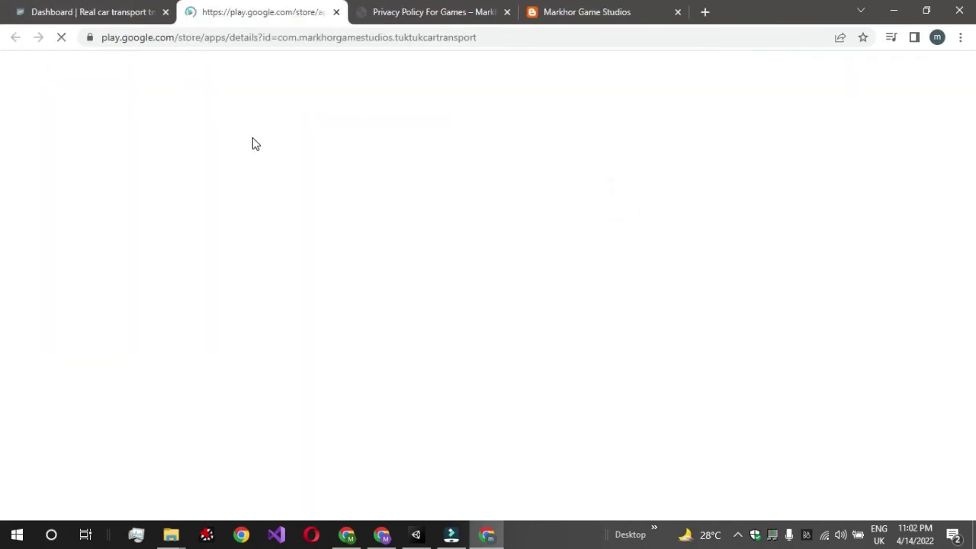
pyautogui.scroll(-3, 410, 263)
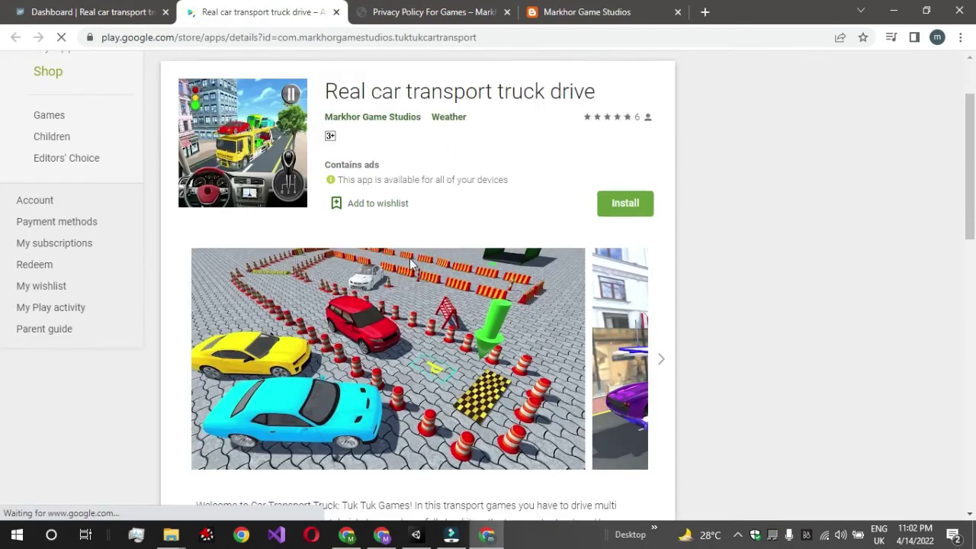
pyautogui.click(666, 340)
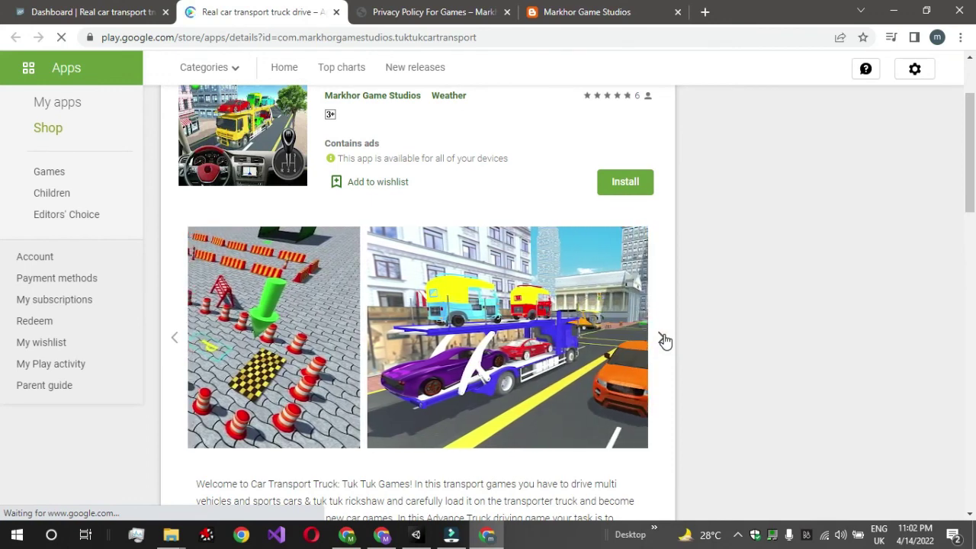
pyautogui.click(665, 340)
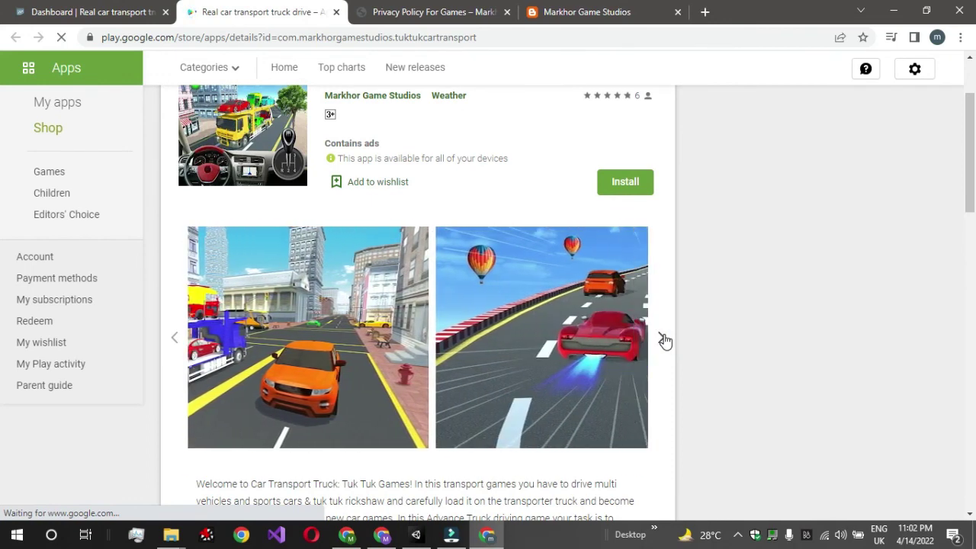
pyautogui.click(665, 340)
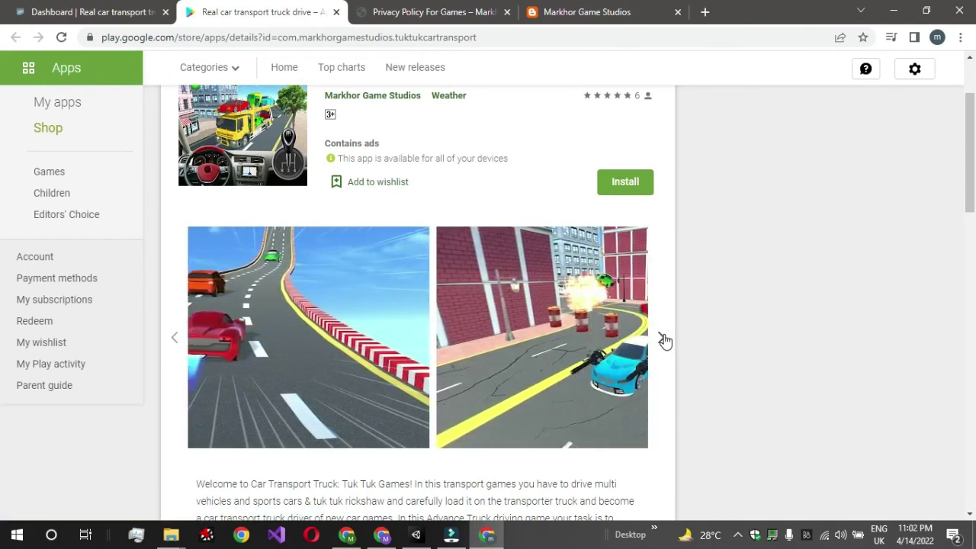
pyautogui.click(665, 340)
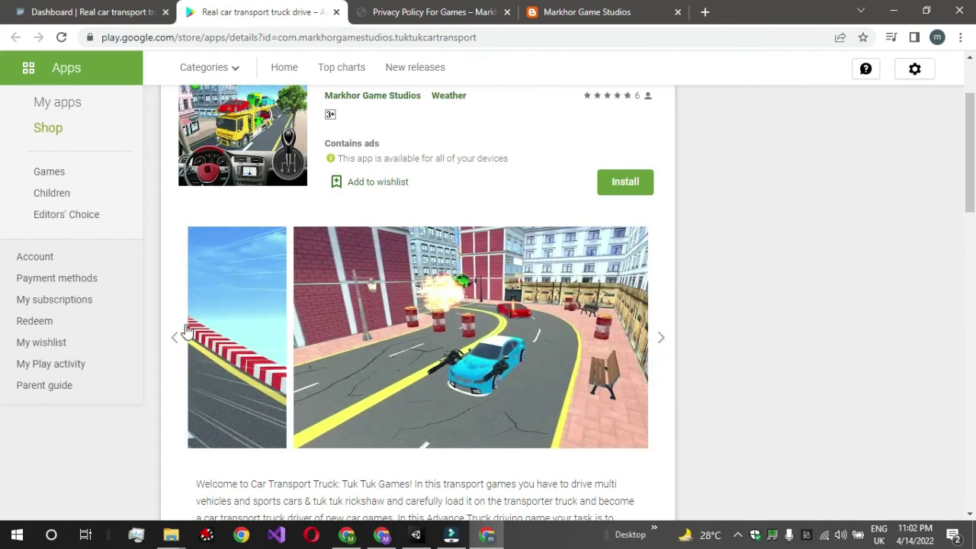
pyautogui.click(171, 334)
pyautogui.moveTo(167, 335); pyautogui.dragTo(267, 137)
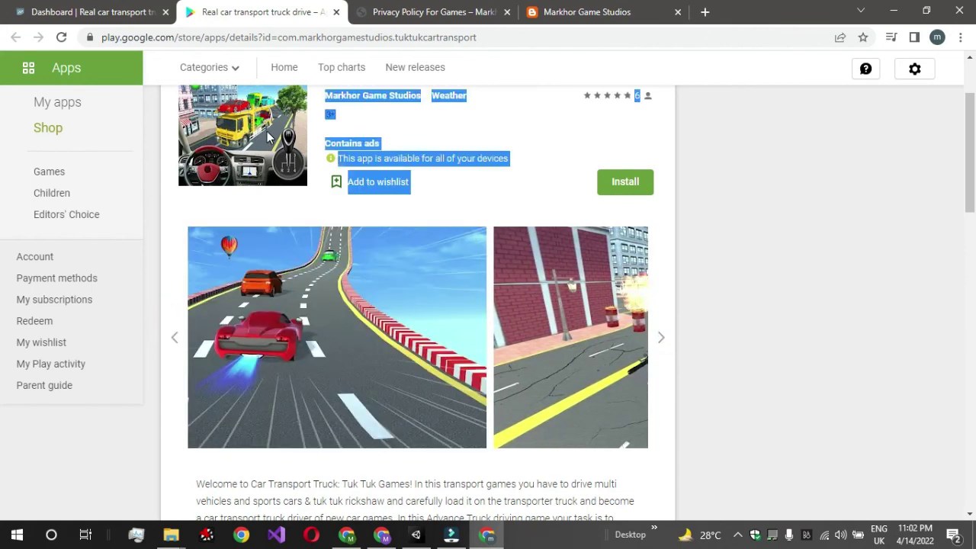
# - Return to the truck app's Play Console dashboard and look over its KPIs, Android vitals and ratings sections
pyautogui.click(392, 9)
pyautogui.click(103, 11)
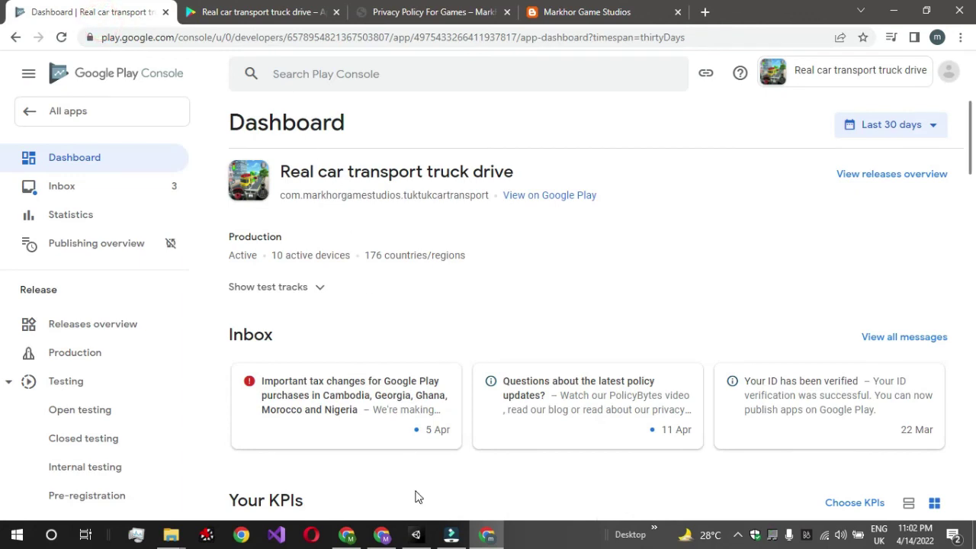
pyautogui.scroll(-10, 416, 497)
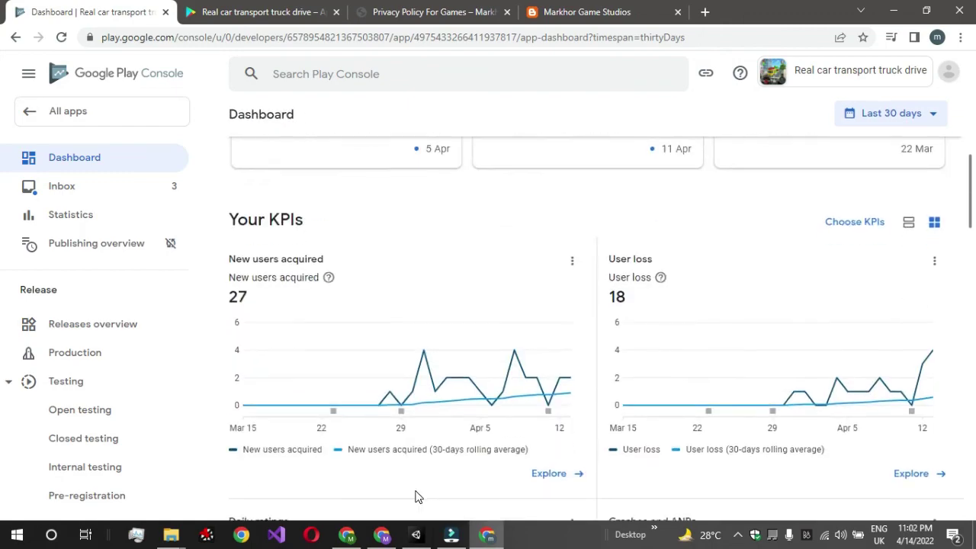
pyautogui.scroll(-10, 417, 497)
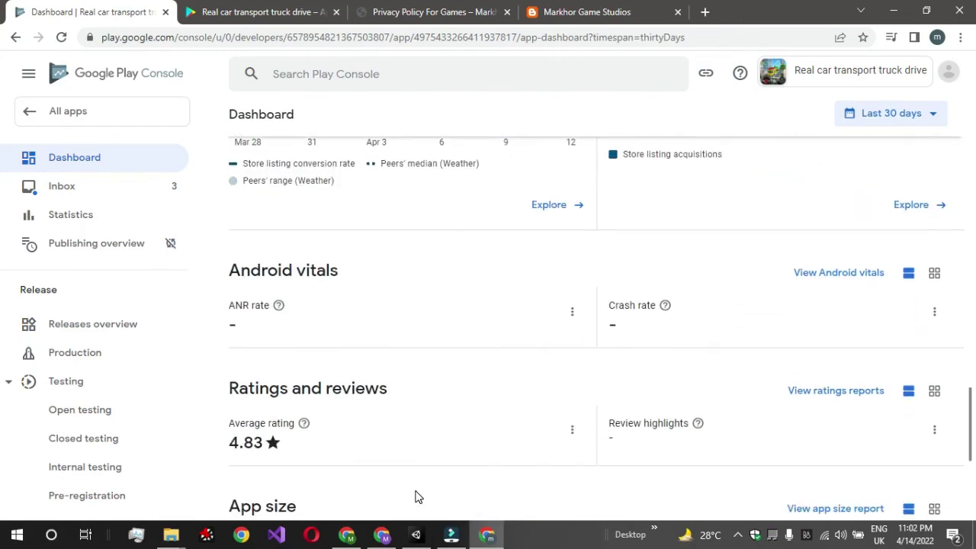
pyautogui.scroll(20, 416, 497)
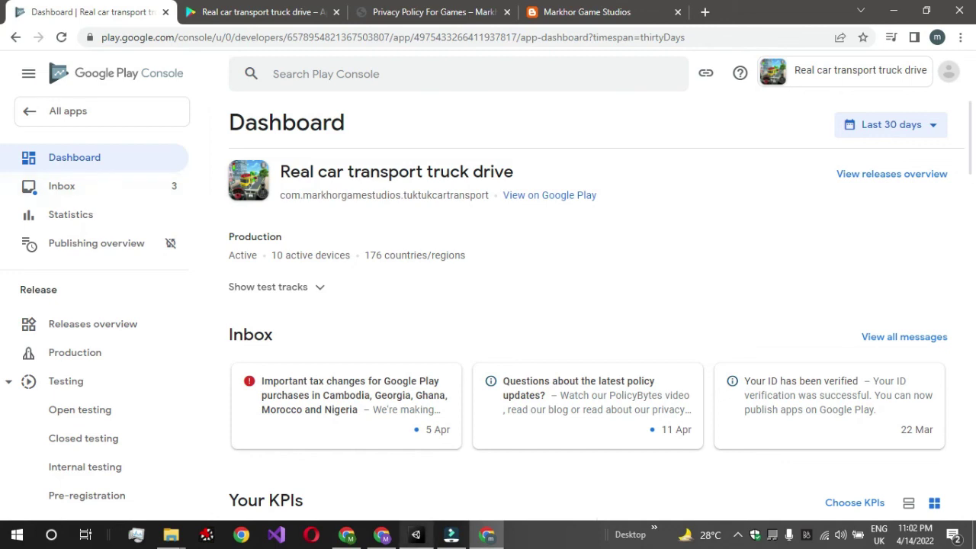
pyautogui.moveTo(458, 541)
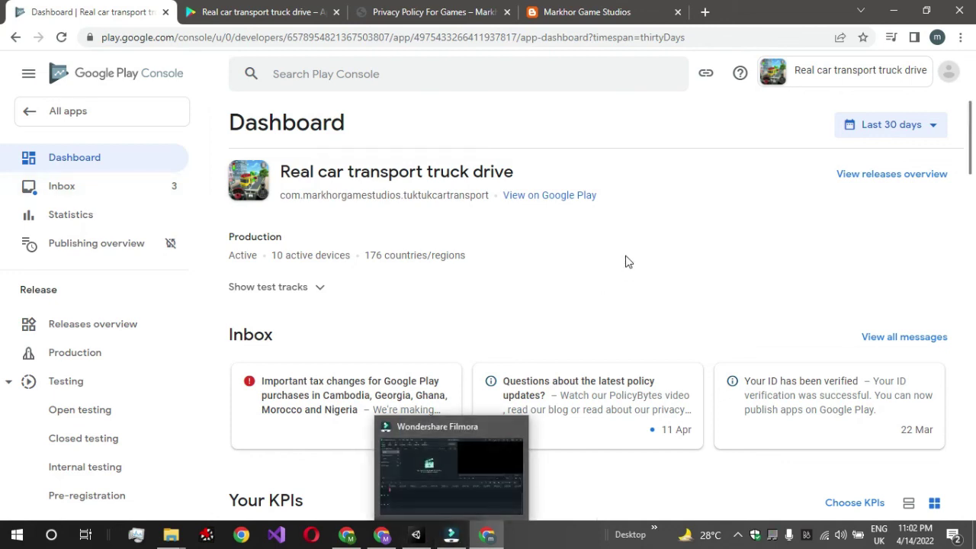